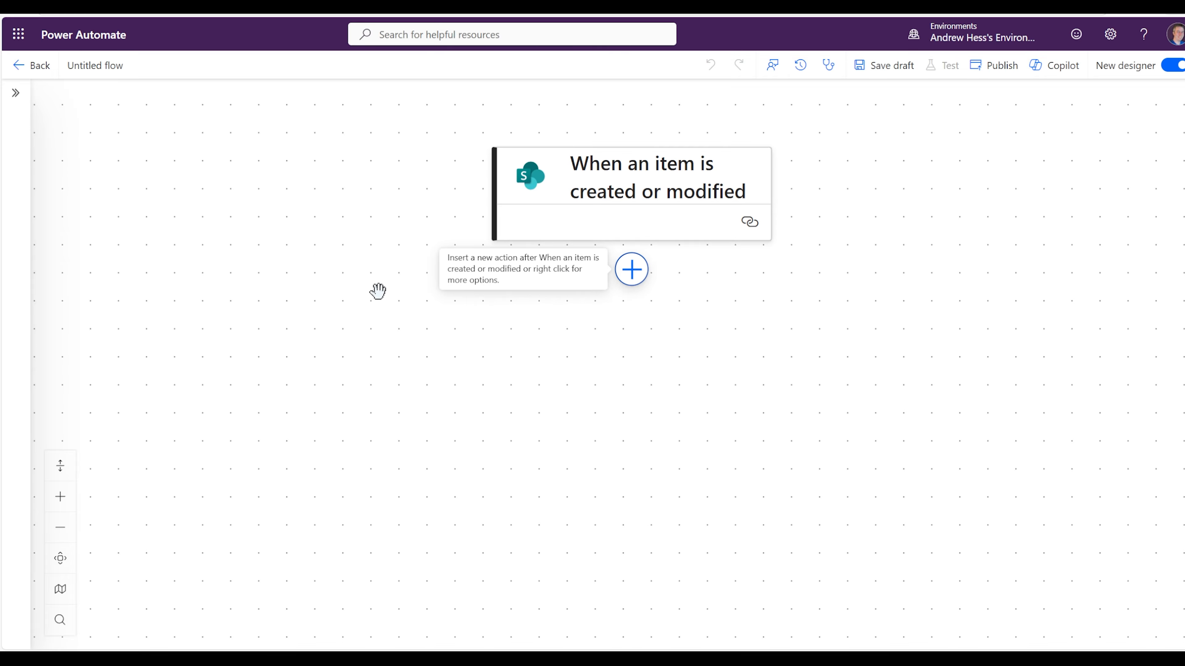
Add a Condition step after the trigger, then zoom out and pan to view its branches.
{"action": "left_click", "coordinate": [631, 269]}
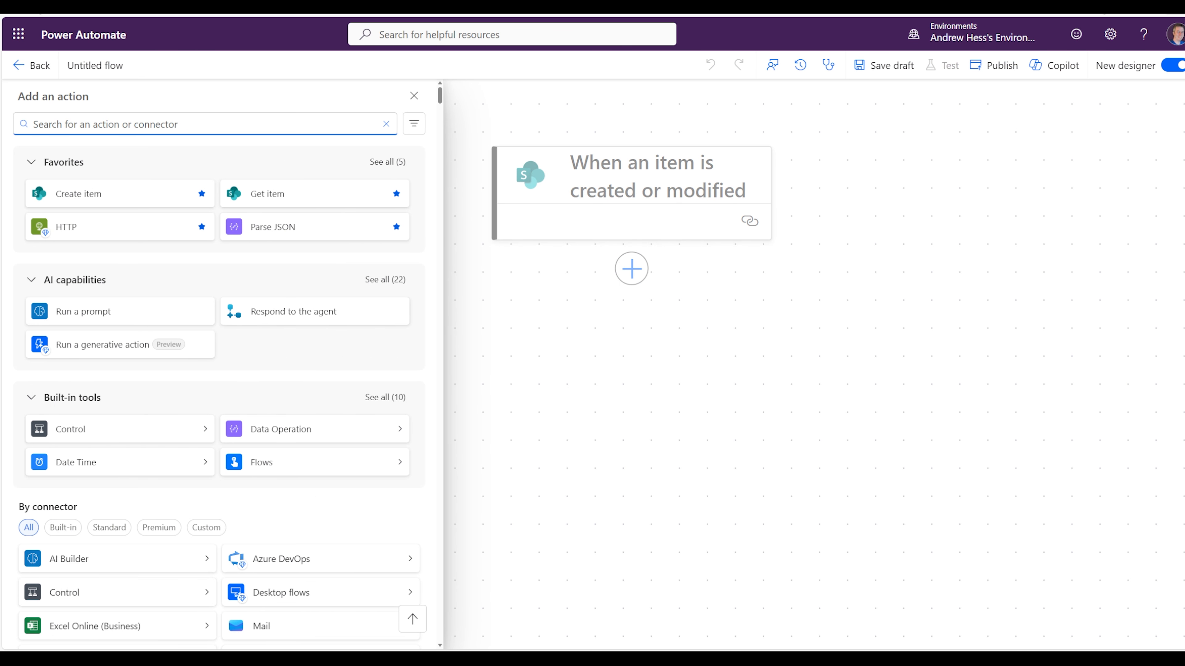
{"action": "type", "text": "condition"}
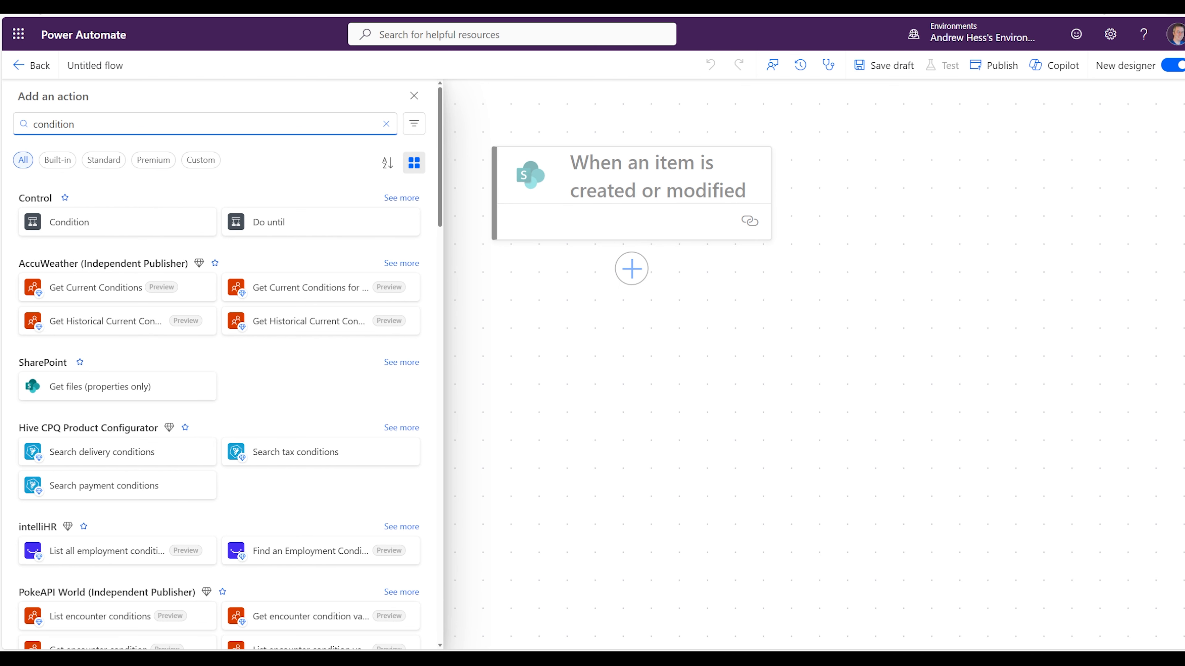
{"action": "left_click", "coordinate": [69, 228]}
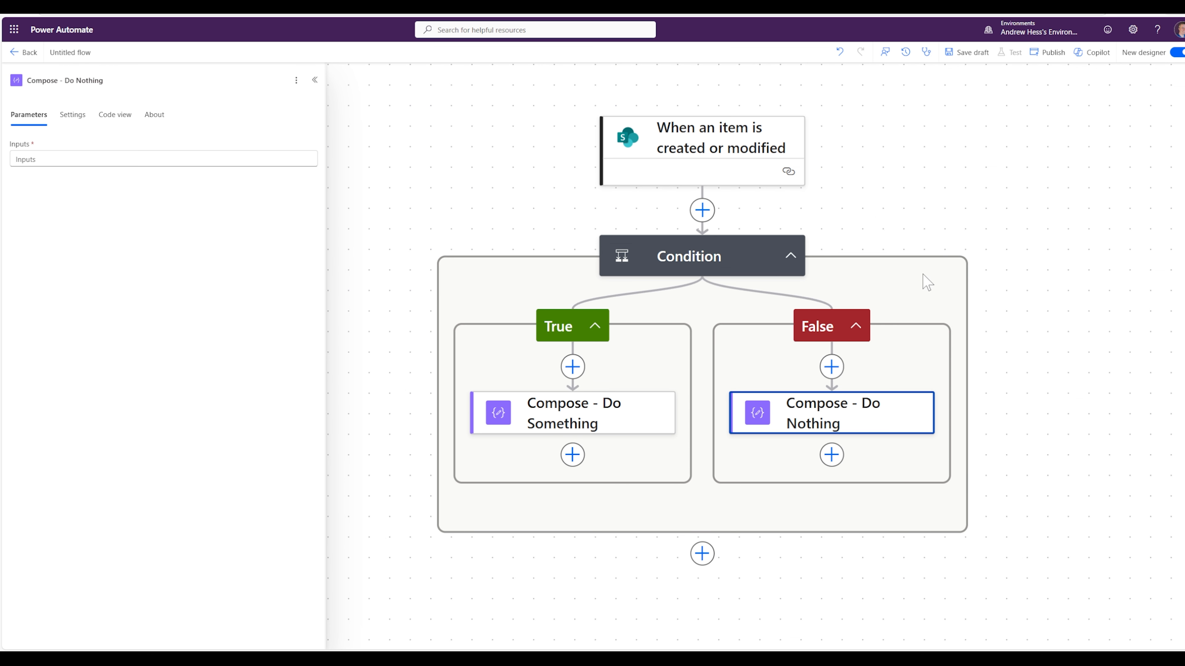
{"action": "key", "text": "ctrl+minus"}
{"action": "left_click_drag", "start_coordinate": [887, 259], "coordinate": [959, 274]}
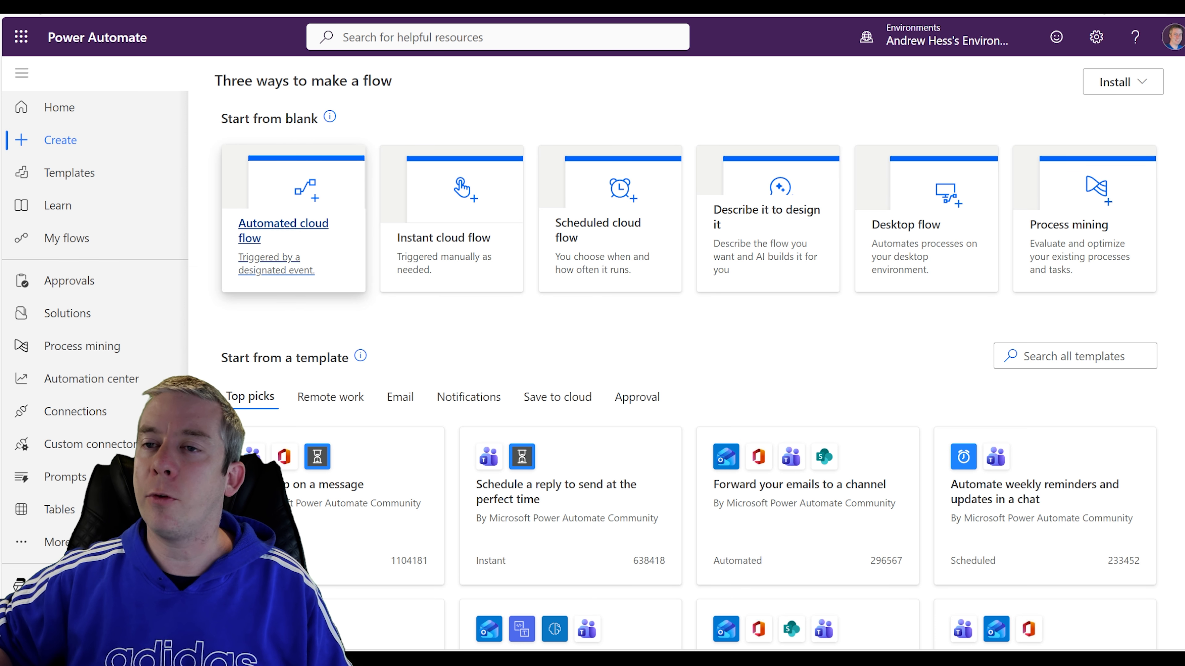
Create automated flow 'Send Teams or Email on ProjectList' using SharePoint's 'When an item is created' trigger.
{"action": "left_click", "coordinate": [325, 258]}
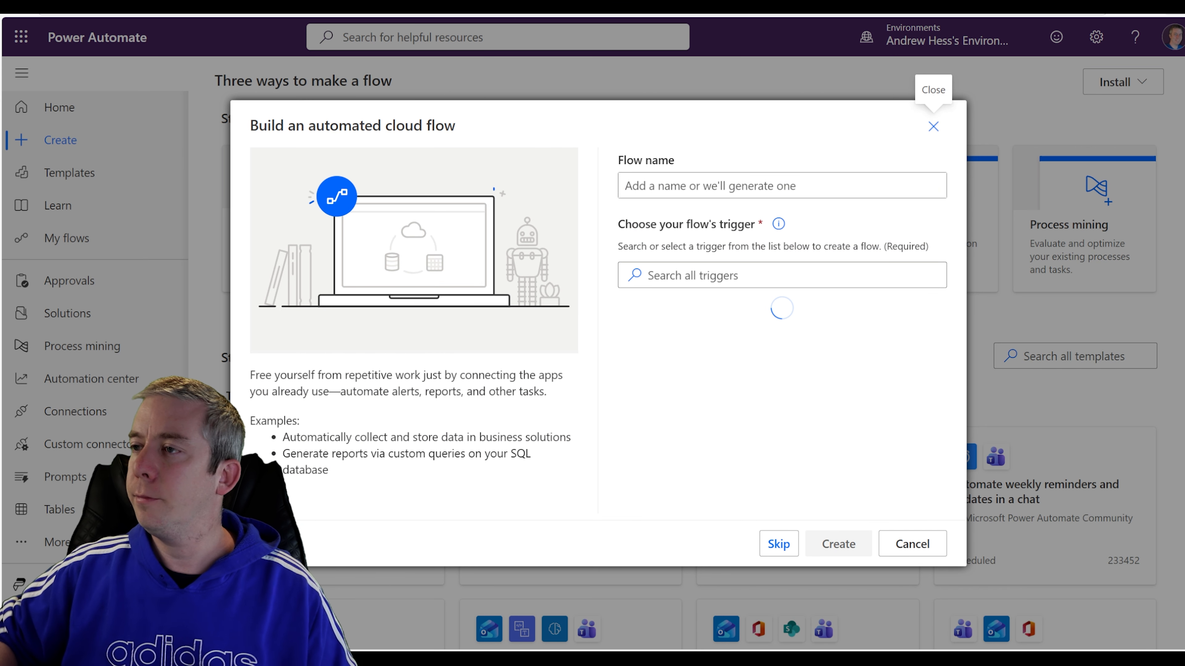
{"action": "type", "text": "S"}
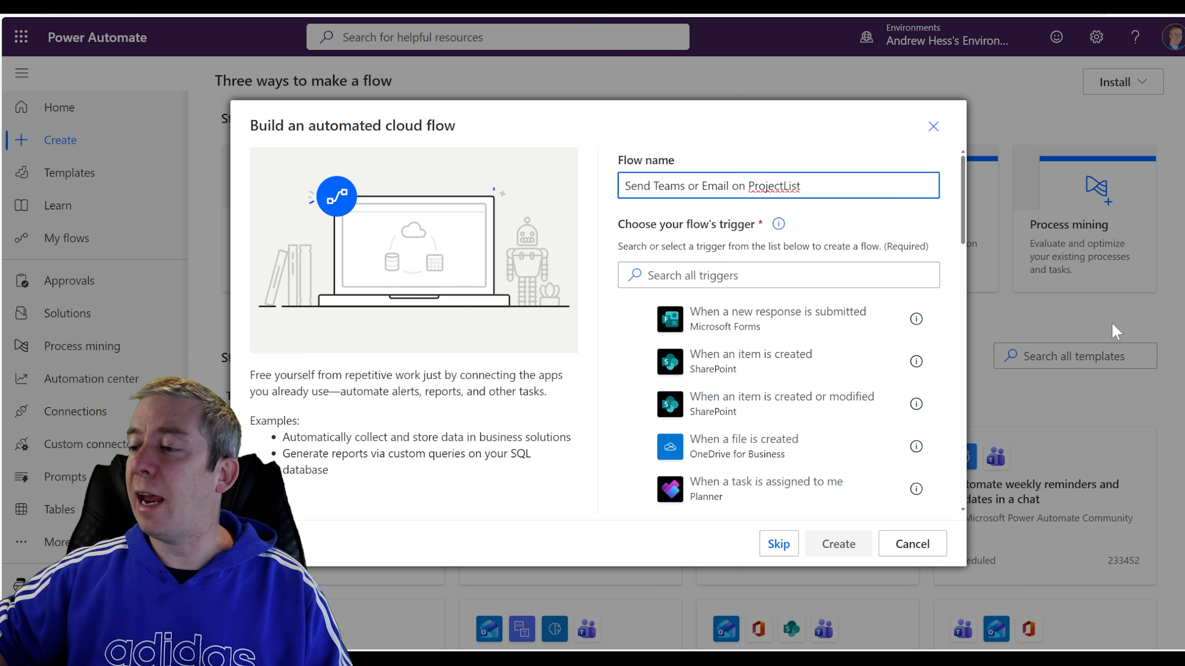
{"action": "left_click", "coordinate": [695, 276]}
{"action": "type", "text": "sharepoint"}
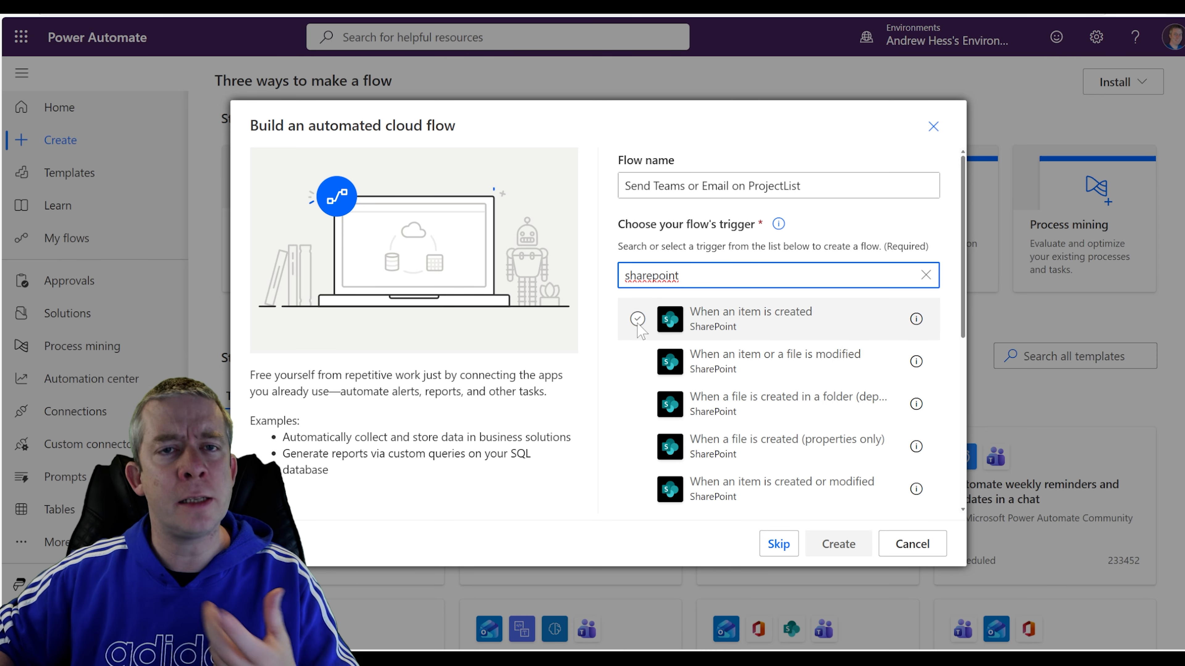
{"action": "left_click", "coordinate": [638, 322]}
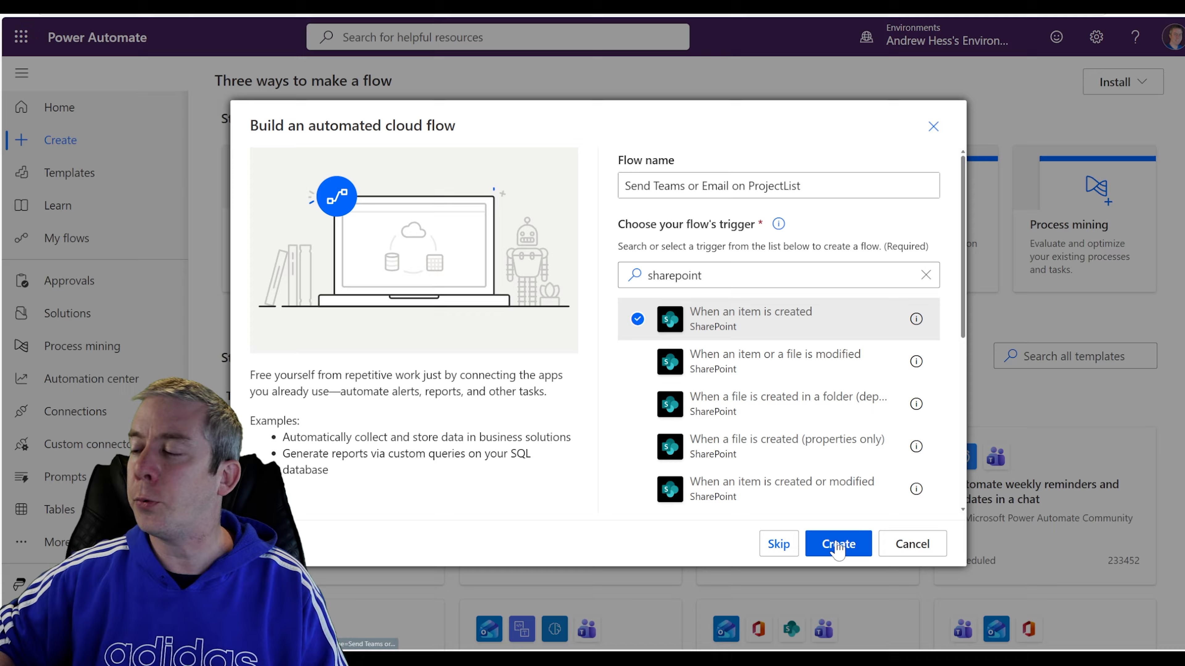
{"action": "left_click", "coordinate": [838, 546]}
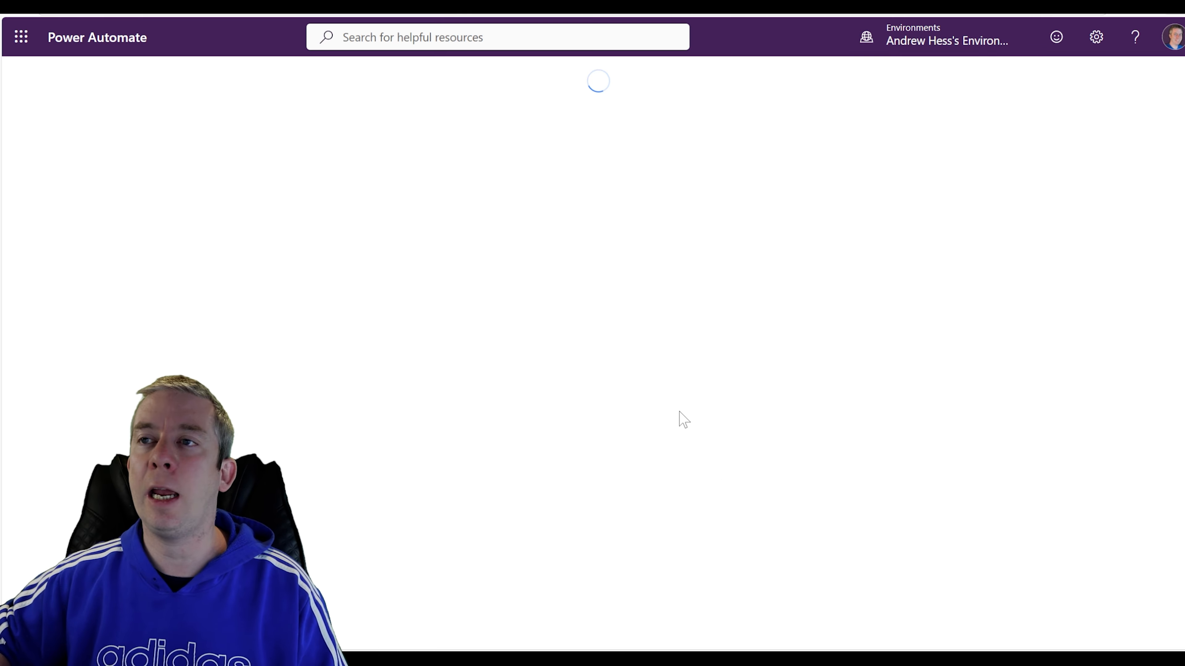
Set the trigger's Site Address to the TaskList site.
{"action": "left_click_drag", "start_coordinate": [496, 345], "coordinate": [510, 333]}
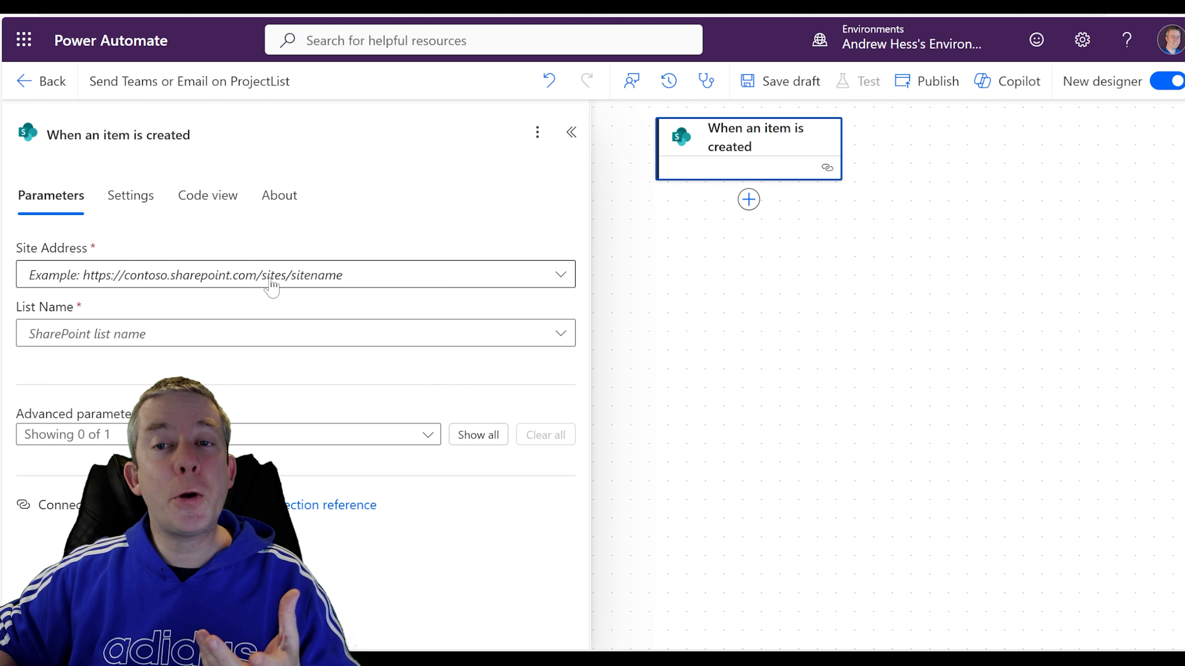
{"action": "left_click_drag", "start_coordinate": [696, 265], "coordinate": [694, 285]}
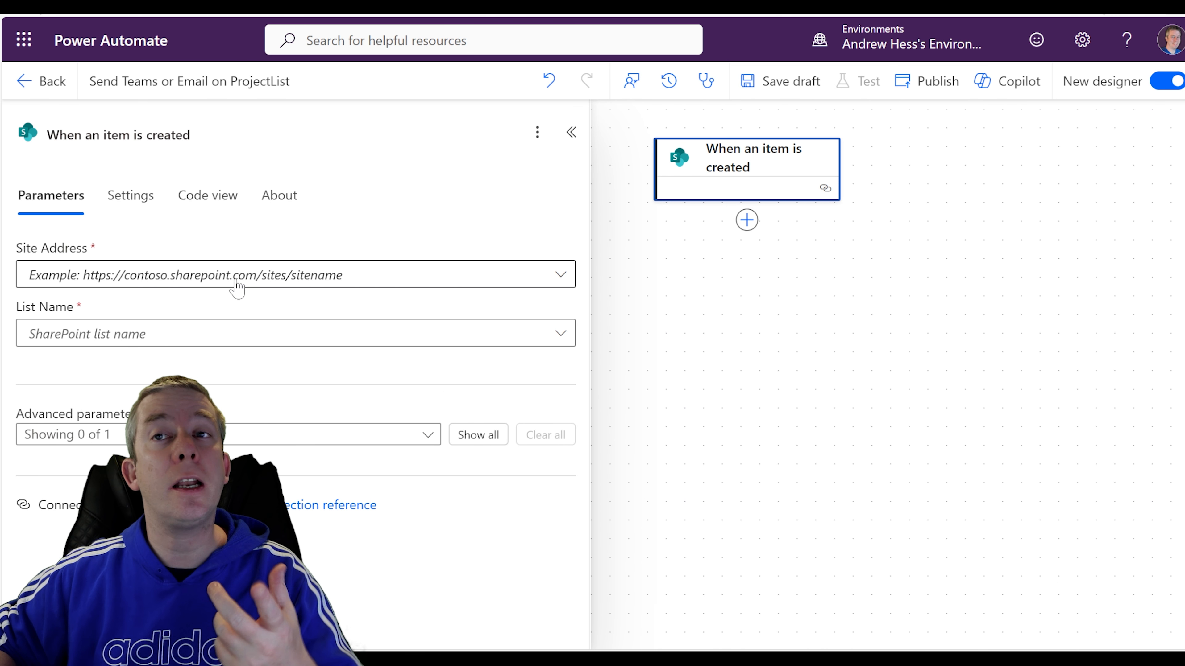
{"action": "left_click", "coordinate": [221, 280]}
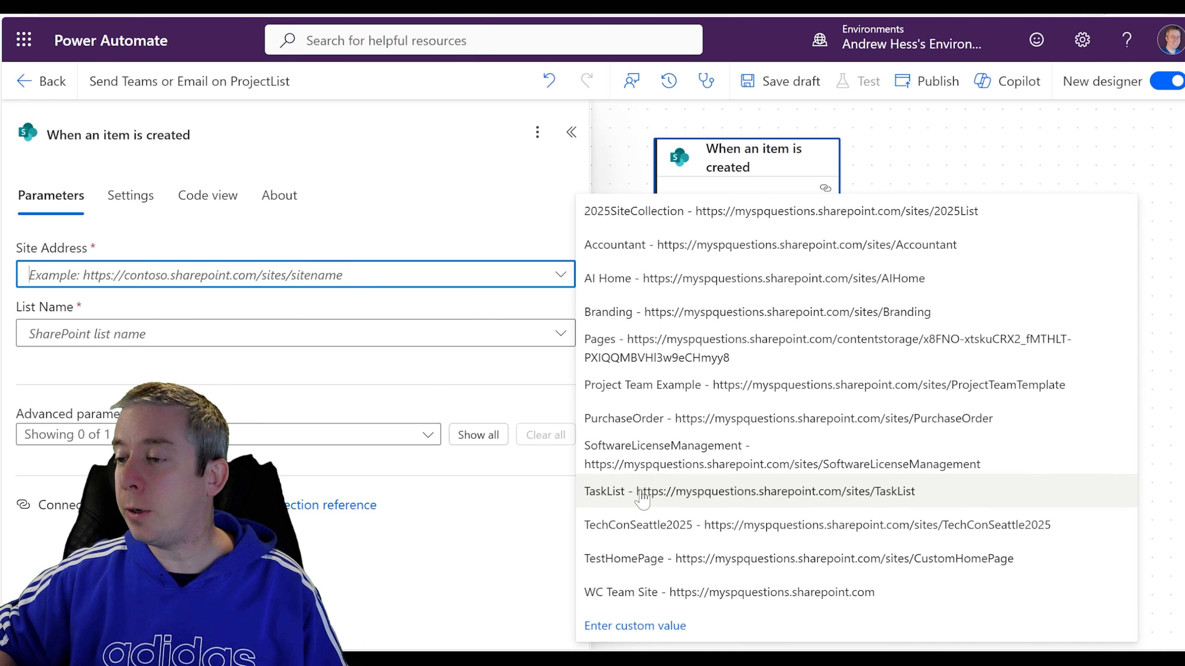
{"action": "left_click", "coordinate": [633, 505]}
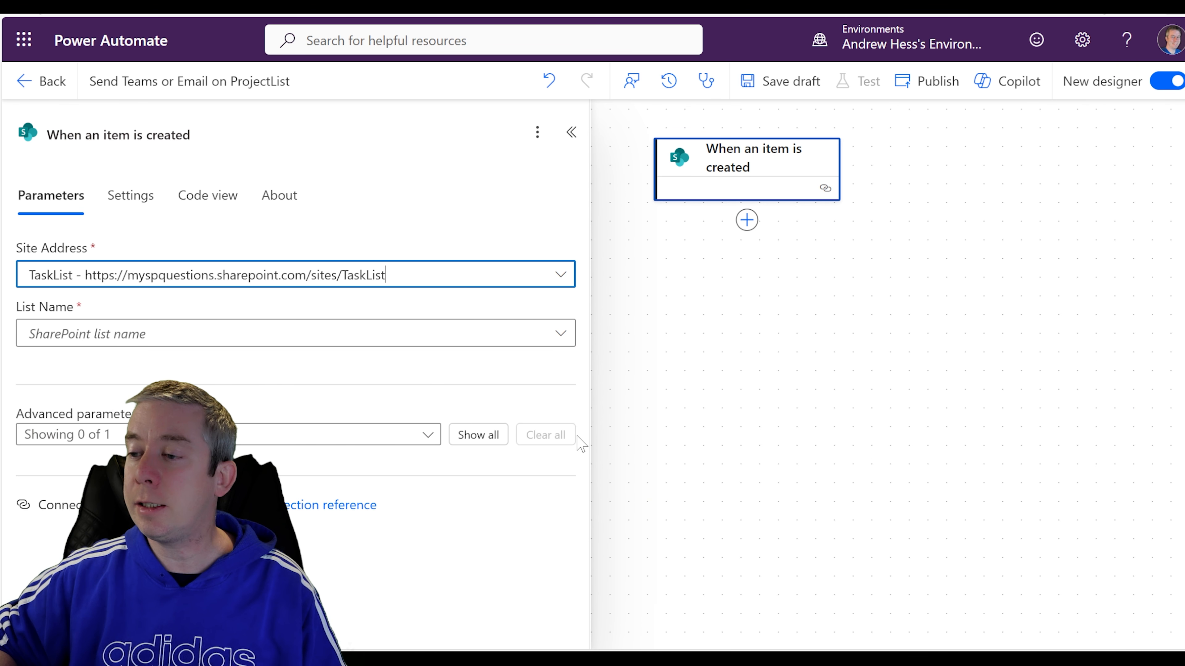
Choose Project Tasks List as the trigger's list, confirming the name in SharePoint.
{"action": "left_click", "coordinate": [155, 3]}
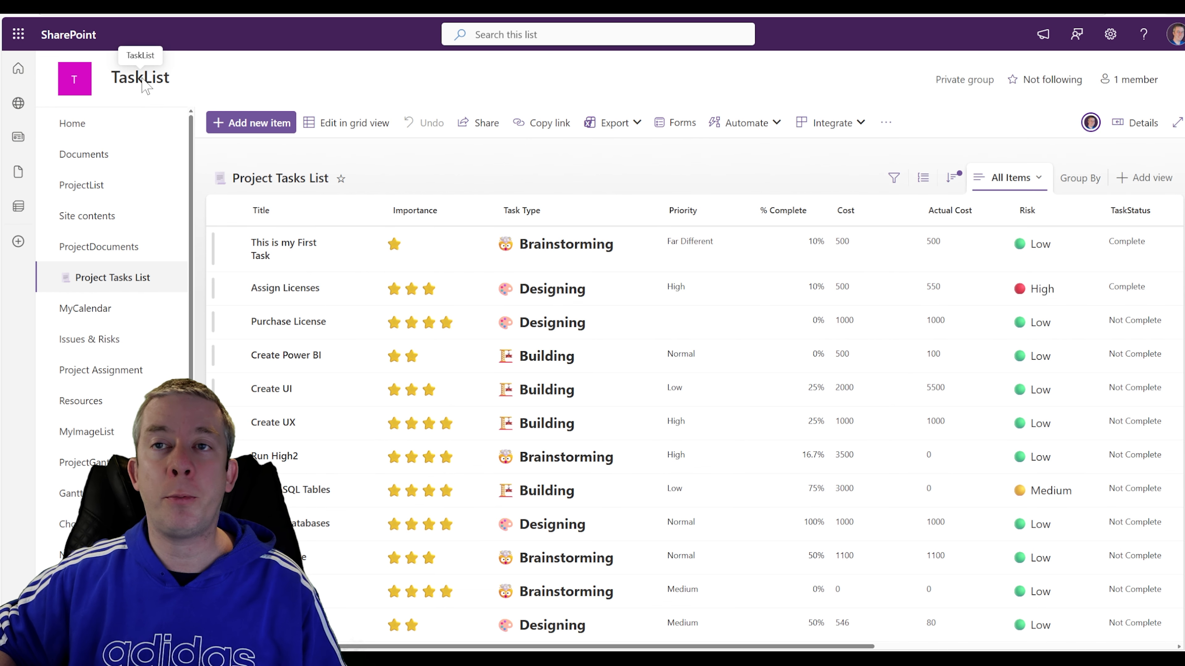
{"action": "left_click", "coordinate": [242, 3]}
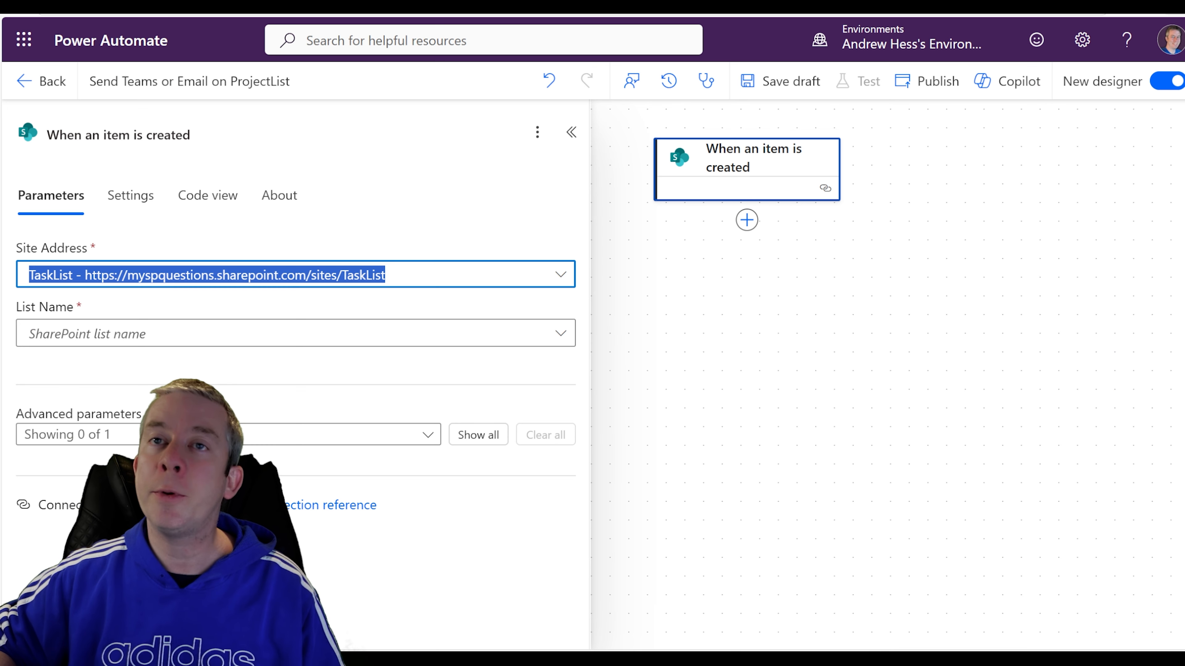
{"action": "left_click", "coordinate": [164, 342]}
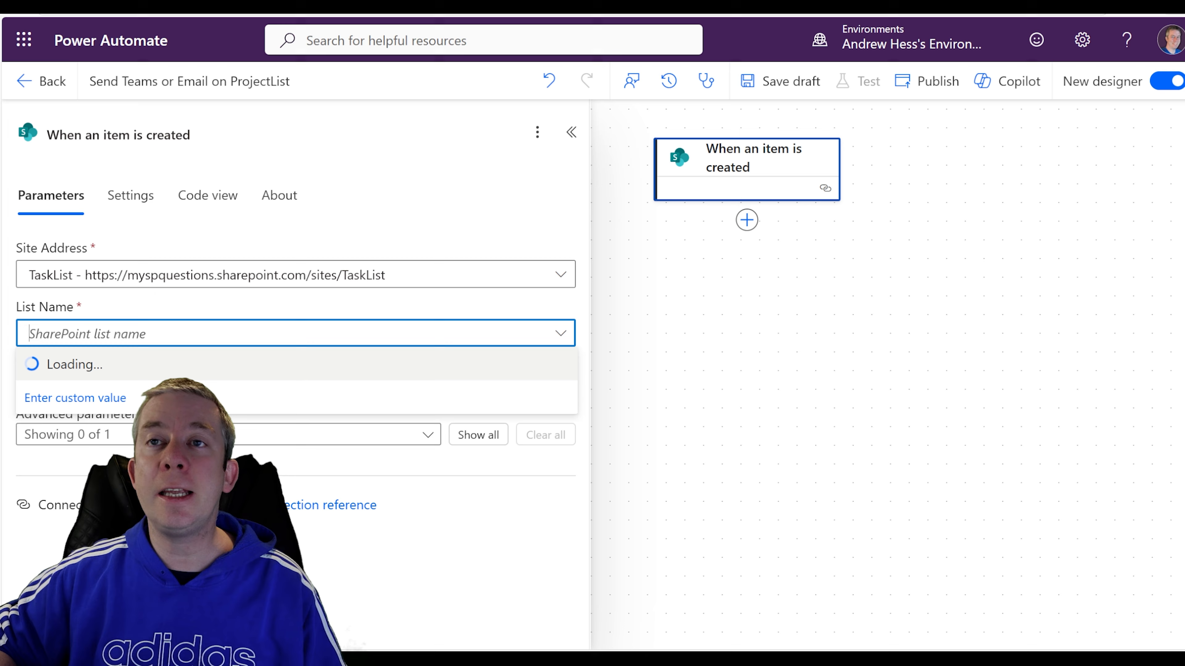
{"action": "left_click", "coordinate": [156, 4]}
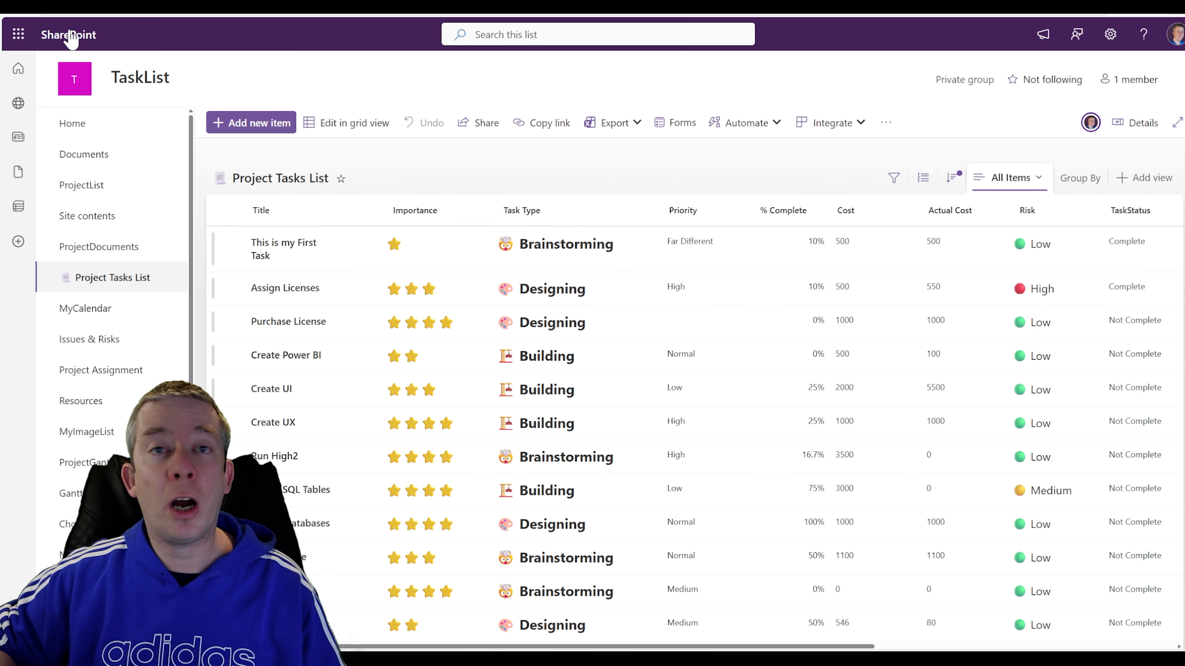
{"action": "left_click", "coordinate": [65, 4]}
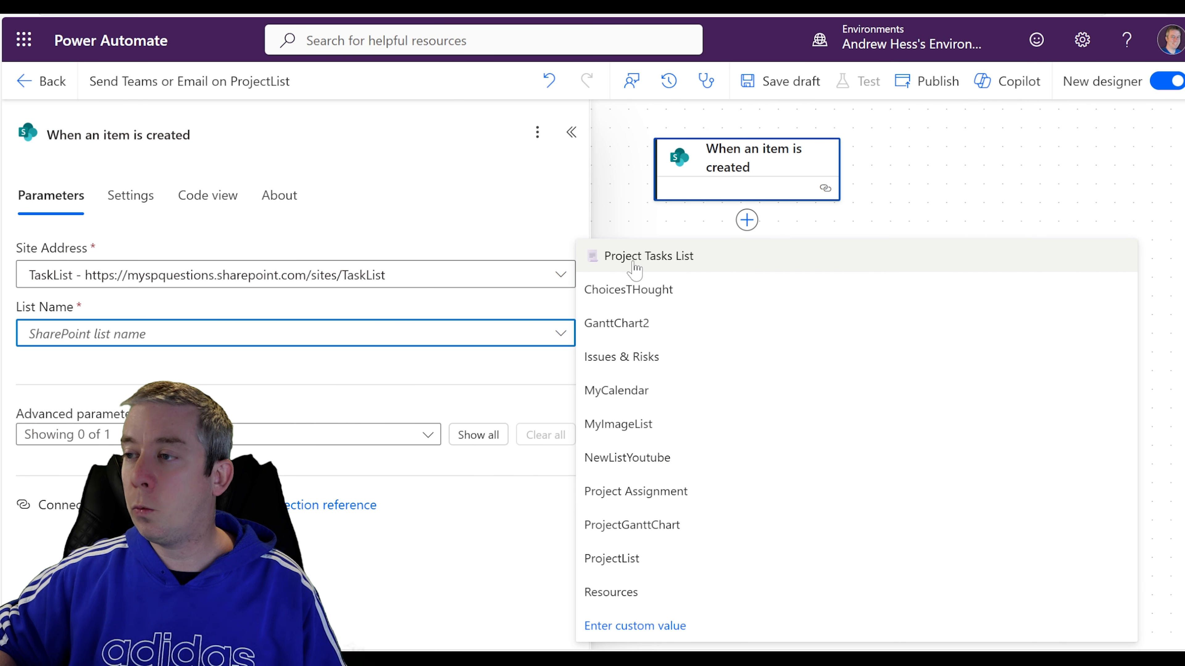
{"action": "left_click", "coordinate": [616, 257]}
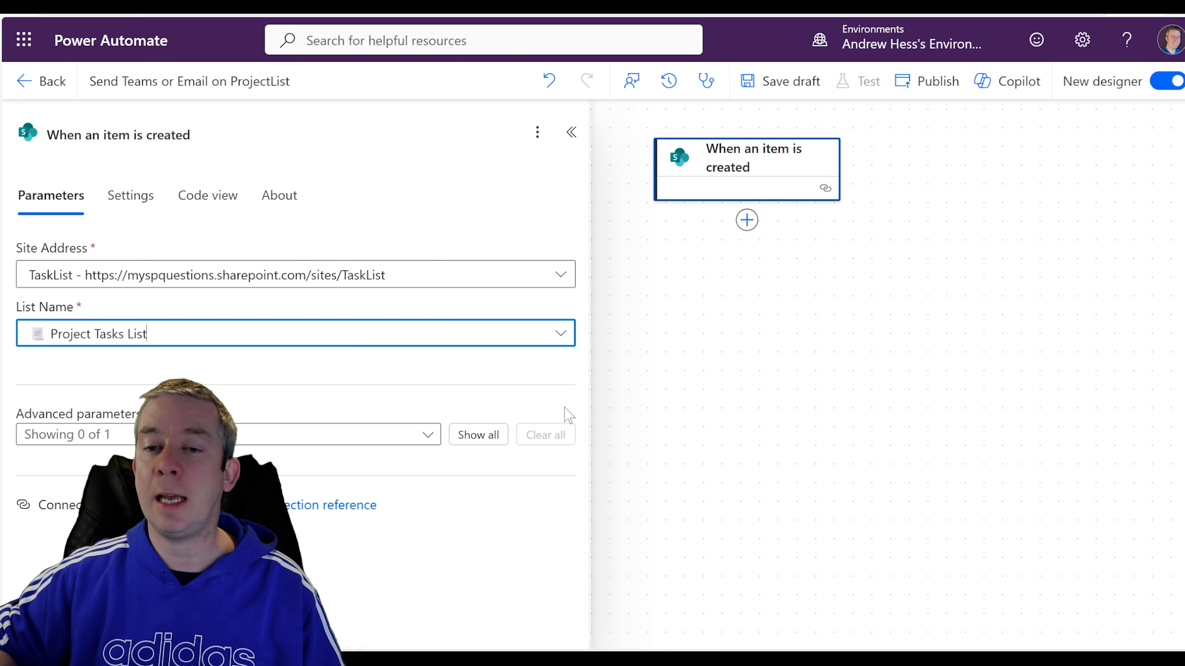
{"action": "left_click", "coordinate": [575, 393]}
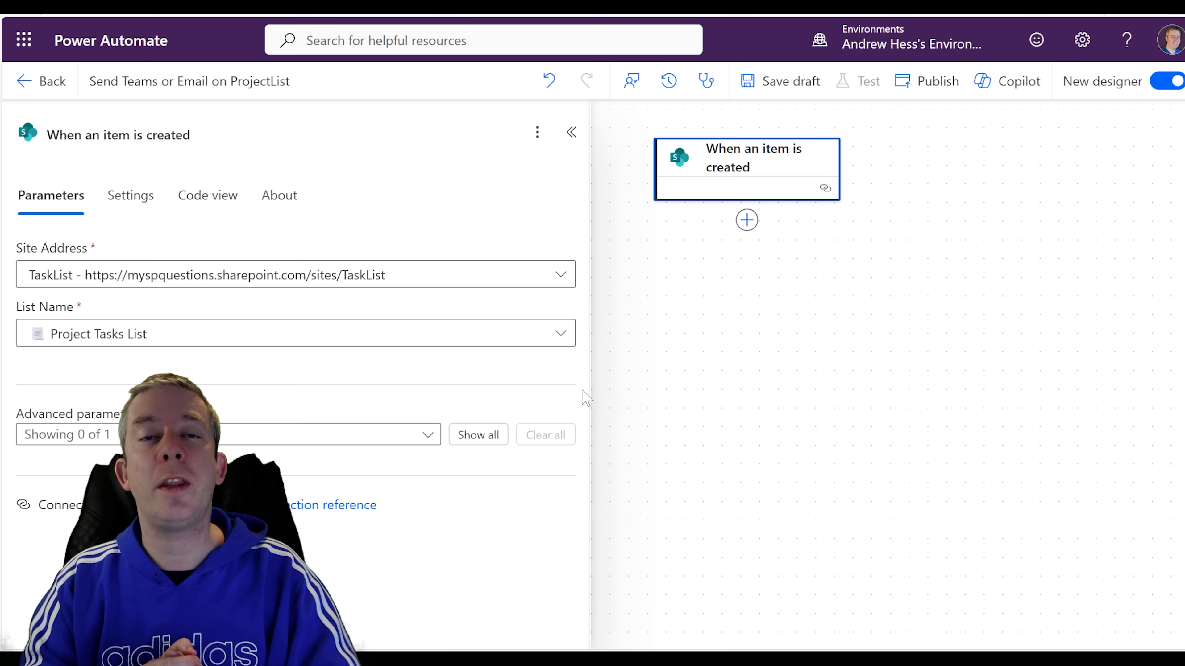
{"action": "left_click", "coordinate": [754, 366]}
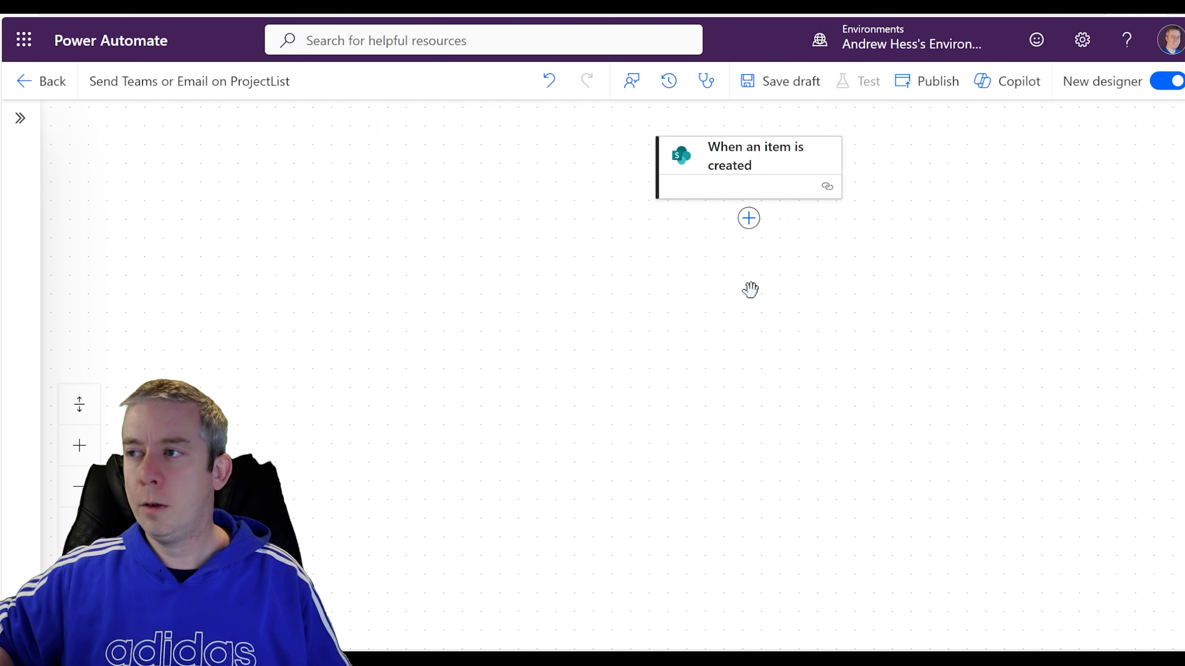
{"action": "left_click_drag", "start_coordinate": [684, 311], "coordinate": [582, 312]}
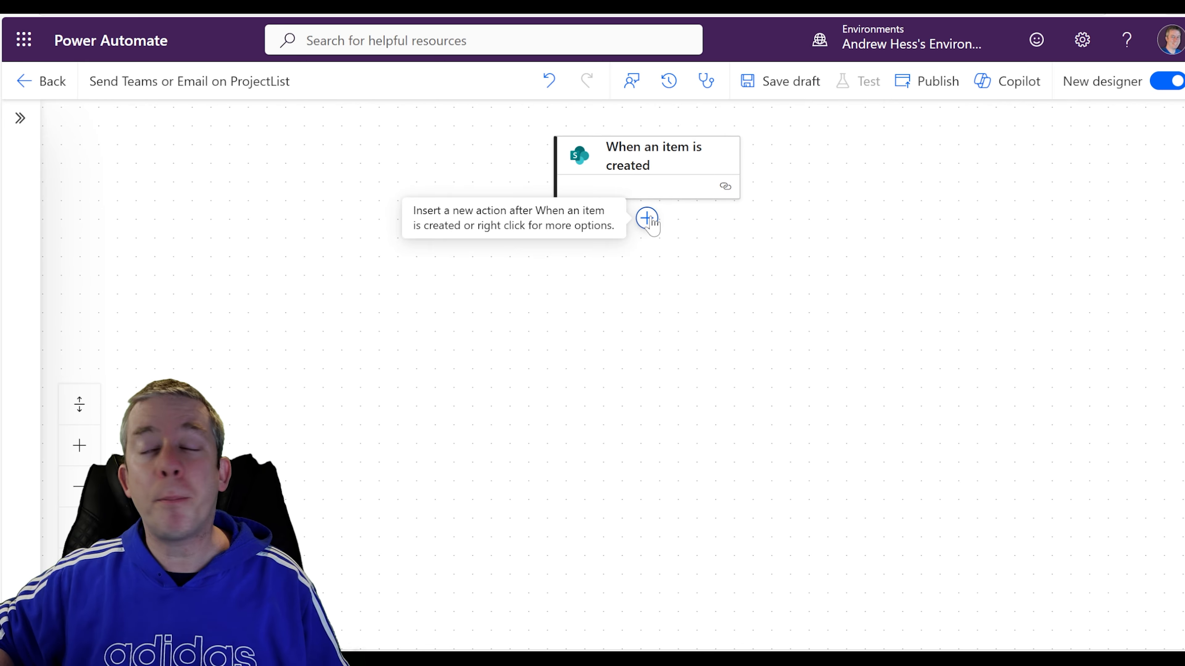
Add the Date Time 'Current time' action after the trigger and publish the flow.
{"action": "left_click", "coordinate": [647, 218]}
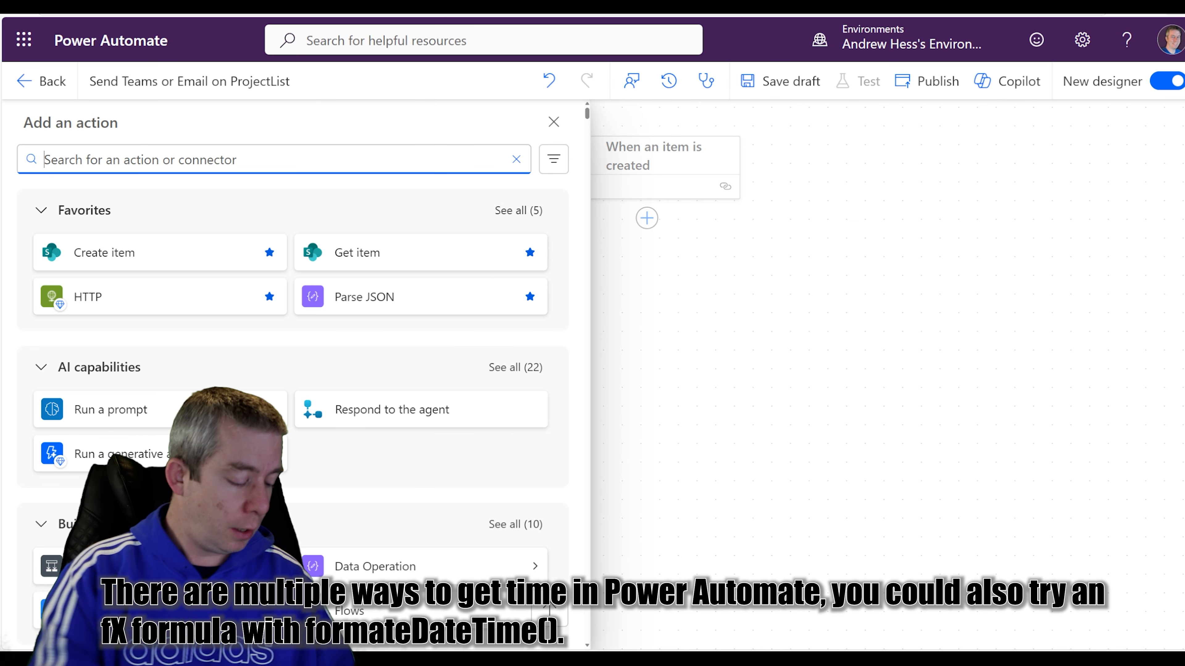
{"action": "type", "text": "time"}
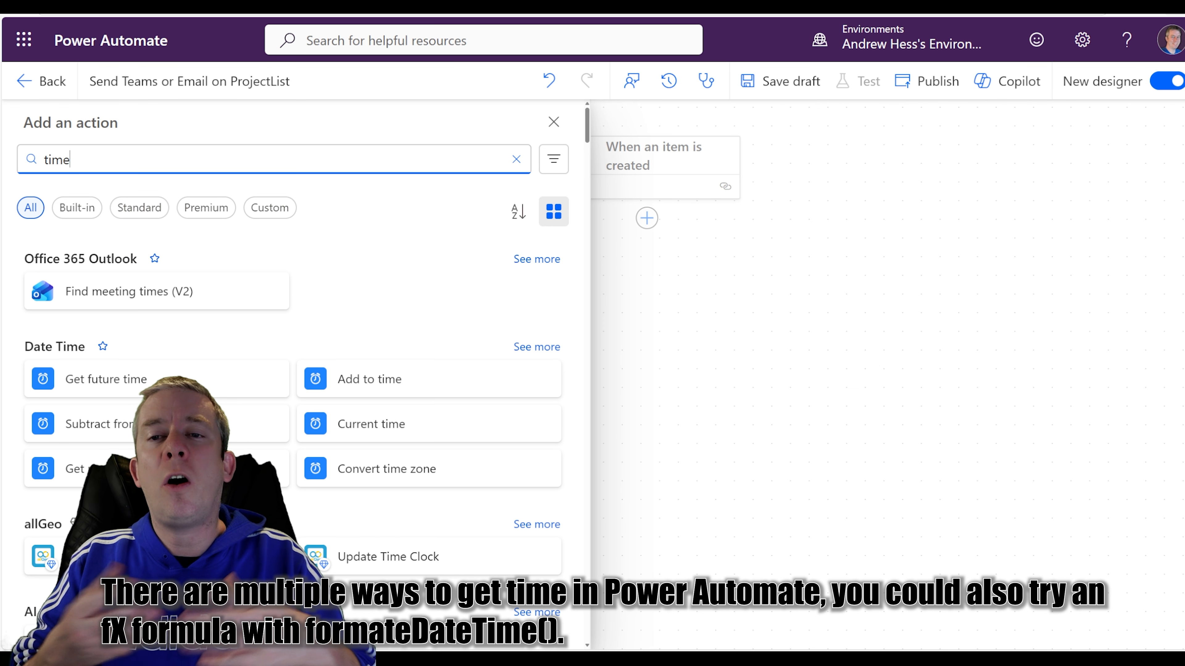
{"action": "scroll", "coordinate": [140, 353], "scroll_direction": "down", "scroll_amount": 2}
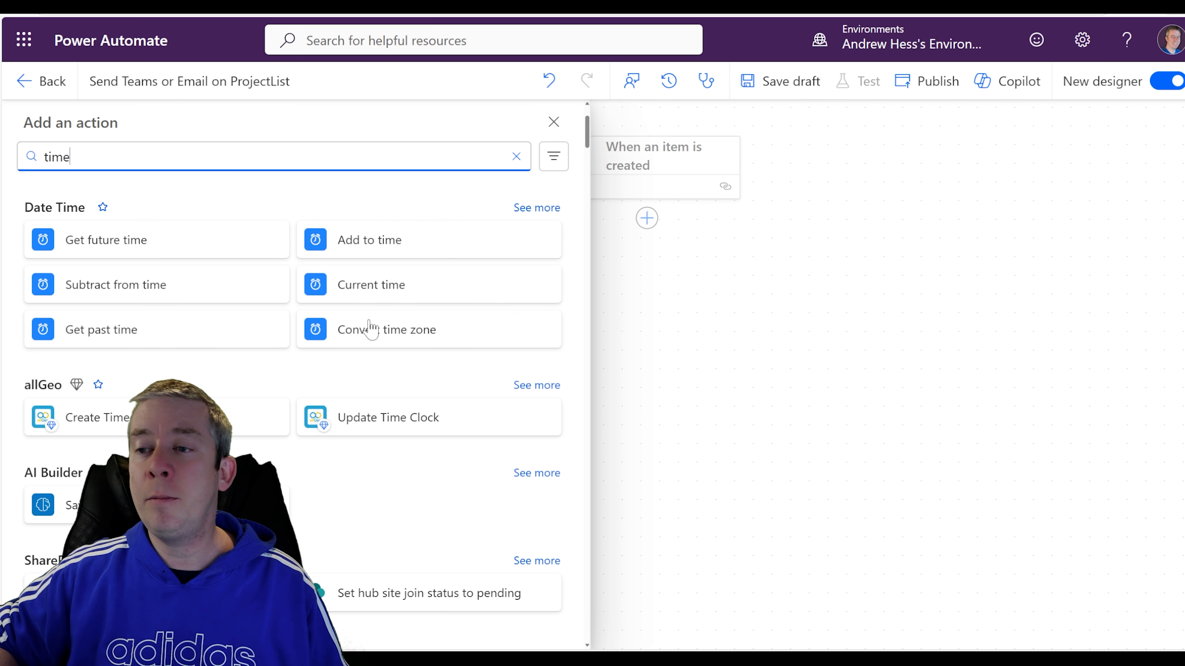
{"action": "left_click", "coordinate": [372, 286]}
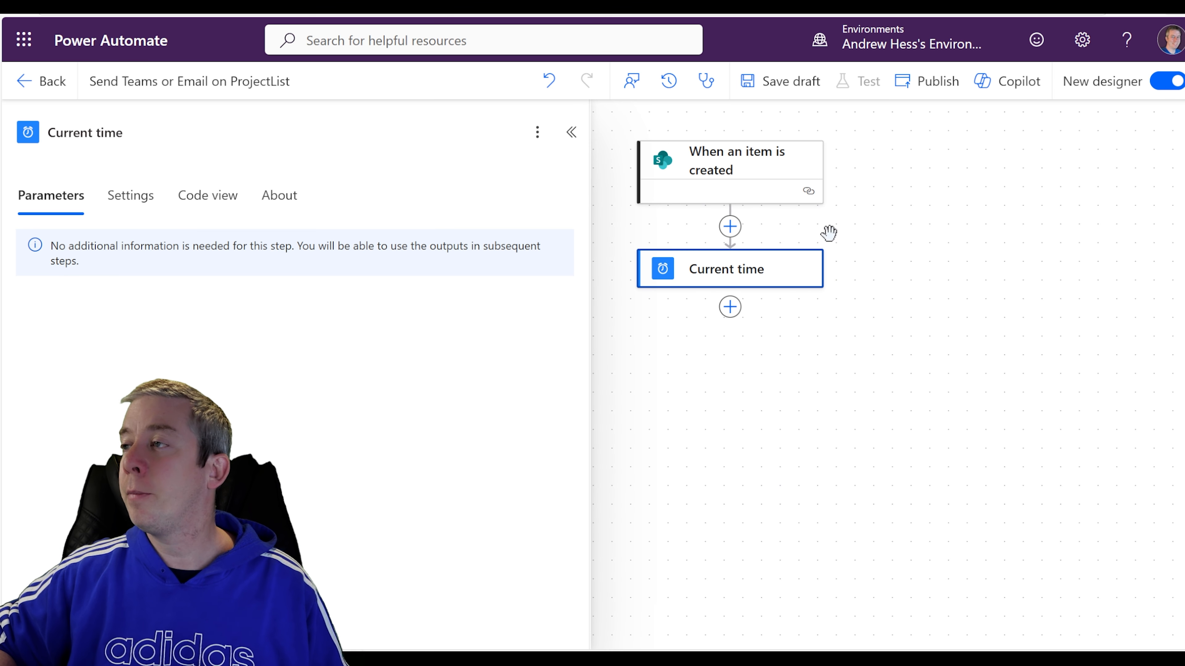
{"action": "left_click", "coordinate": [921, 91]}
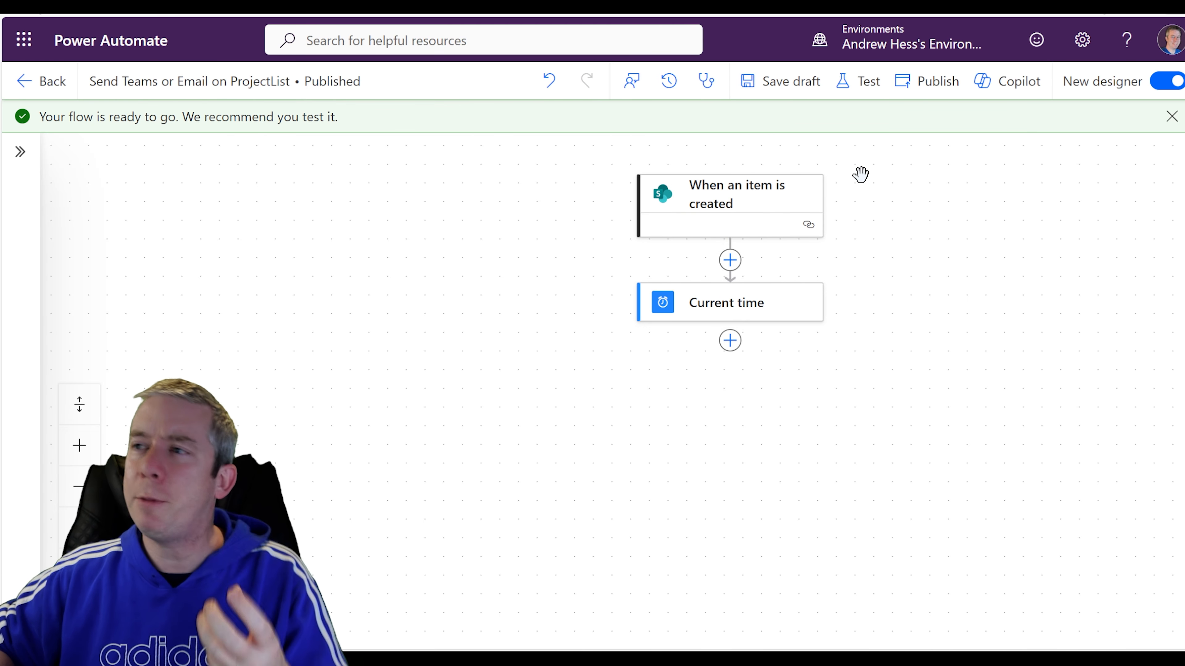
Start a manual test run of the flow.
{"action": "left_click", "coordinate": [861, 80]}
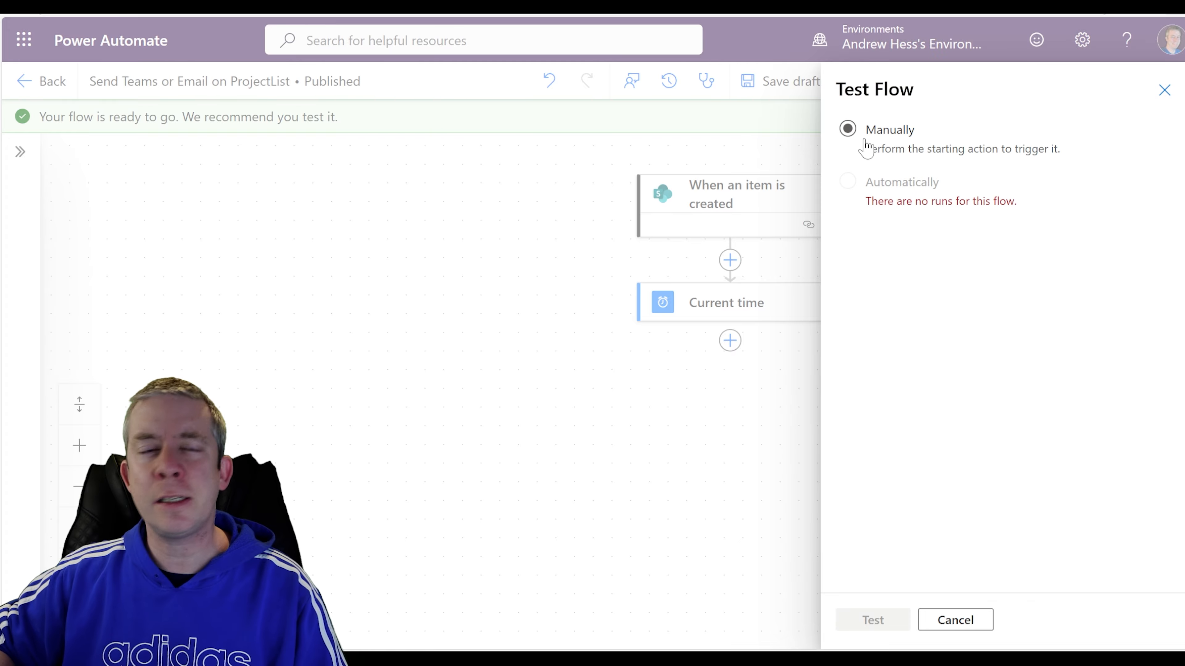
{"action": "left_click", "coordinate": [865, 141]}
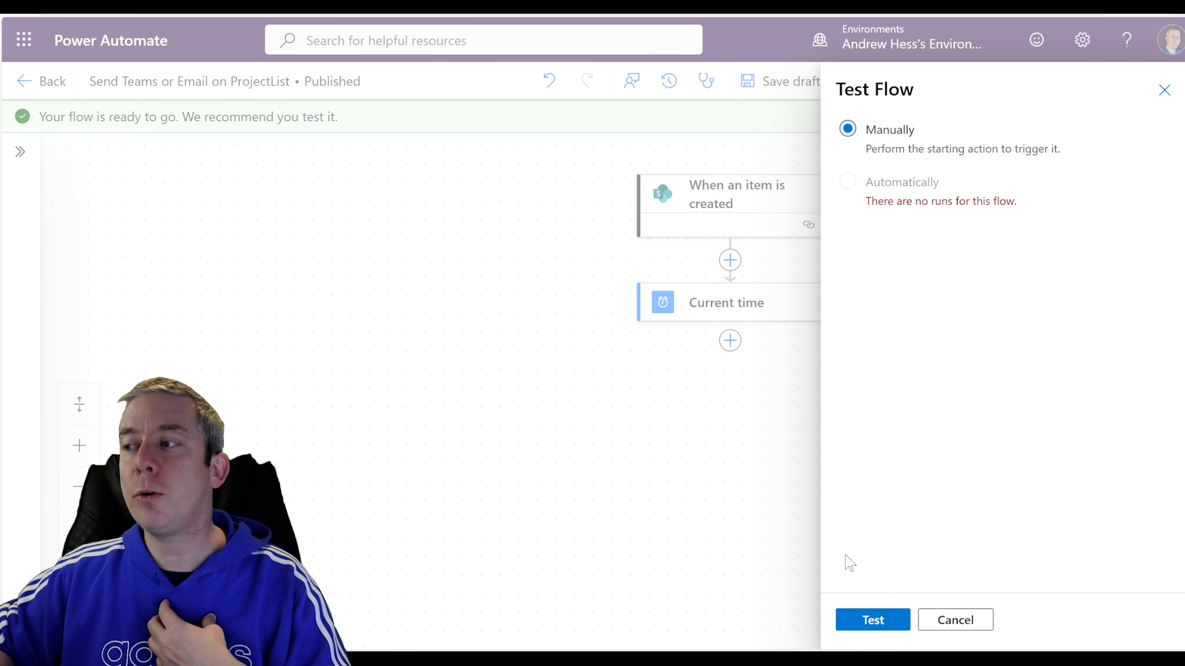
{"action": "left_click", "coordinate": [858, 621]}
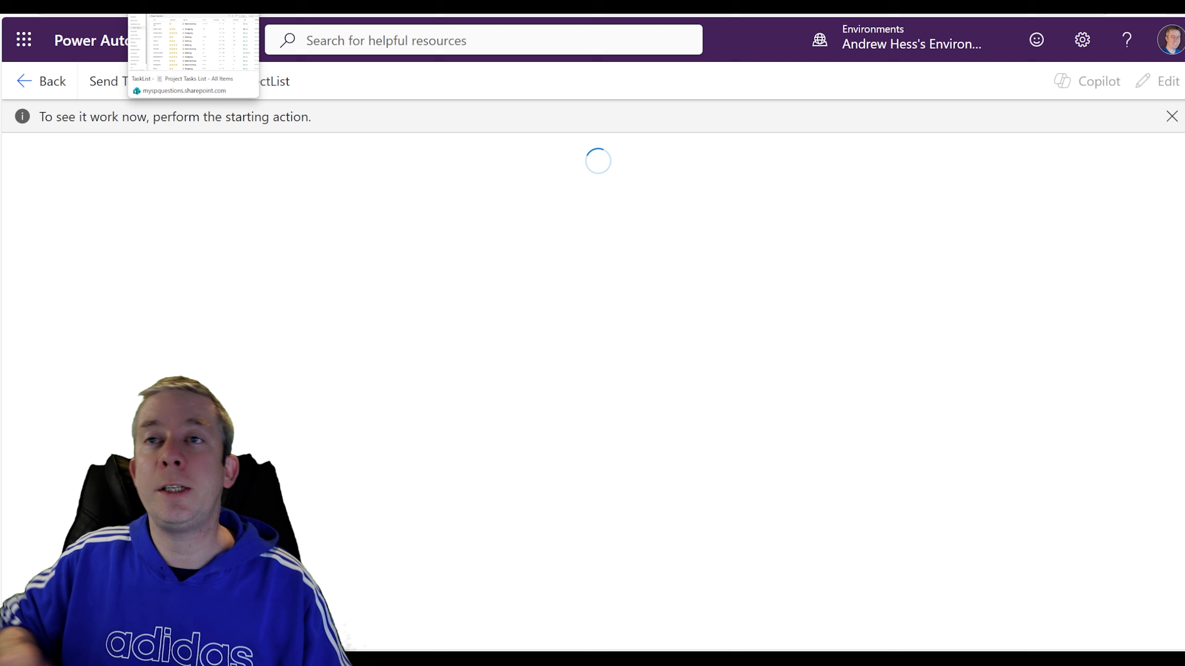
Add a Project Tasks List item titled 'test' in SharePoint to trigger the run.
{"action": "left_click", "coordinate": [187, 5]}
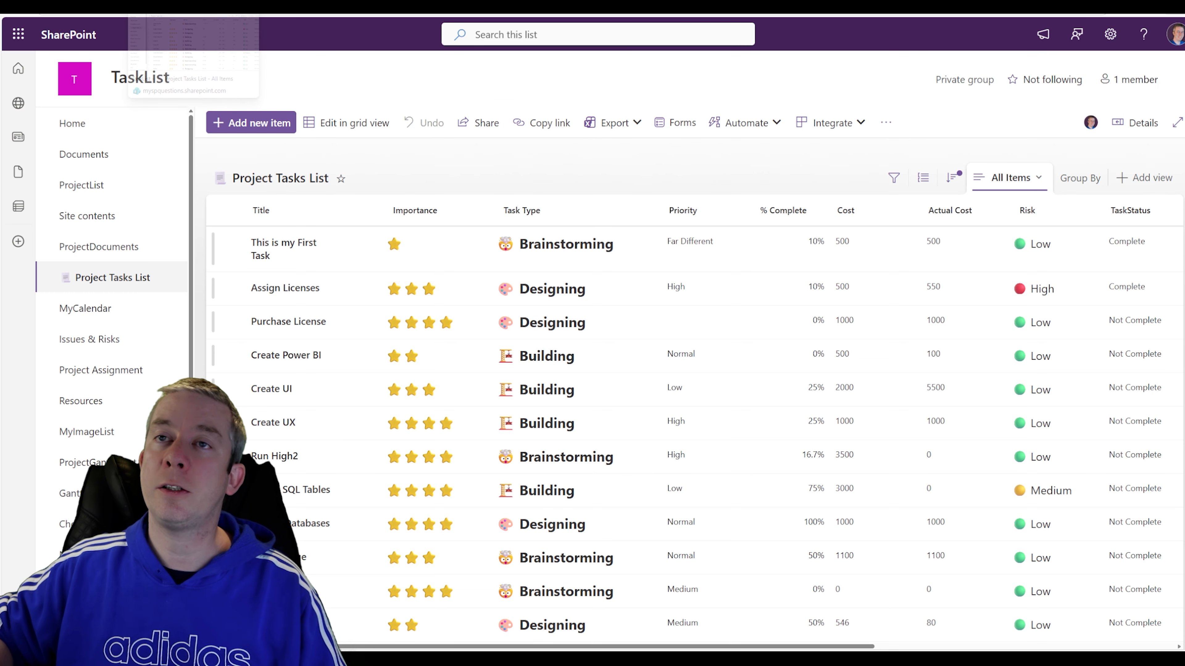
{"action": "left_click", "coordinate": [270, 129]}
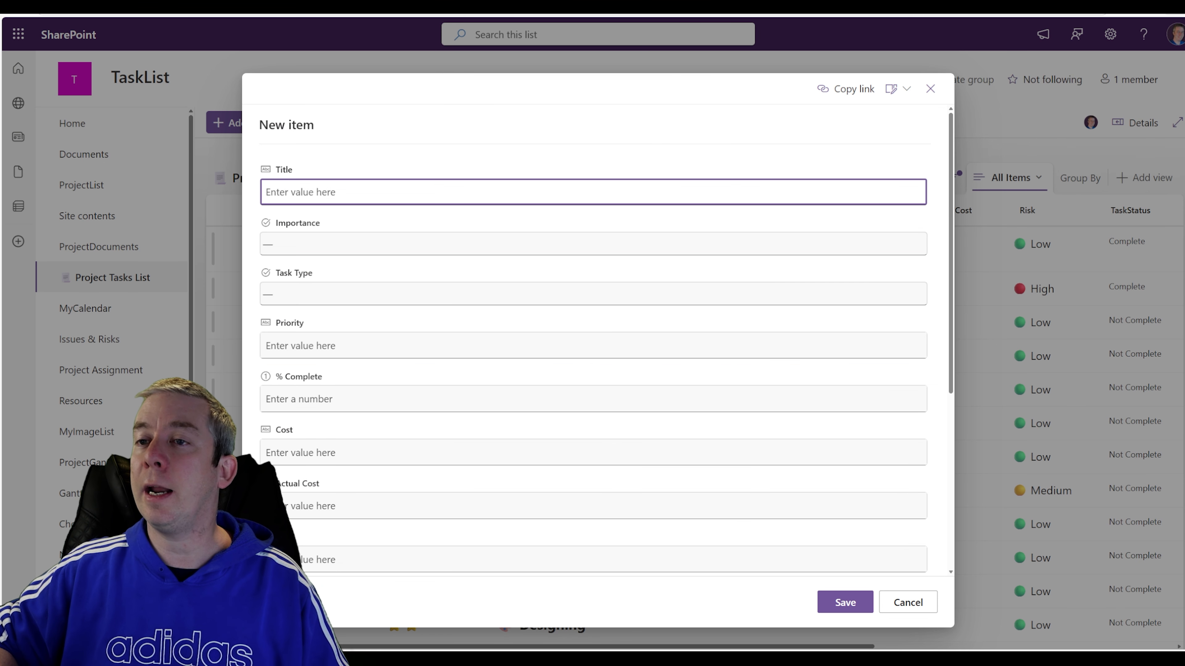
{"action": "type", "text": "test"}
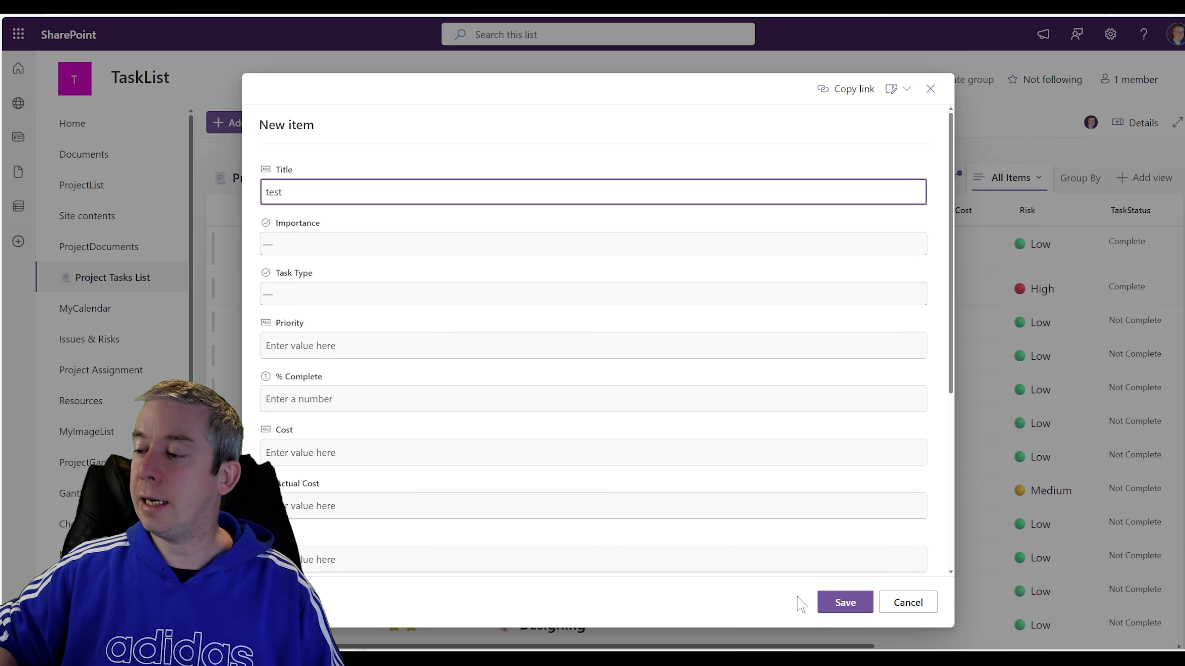
{"action": "left_click", "coordinate": [842, 603]}
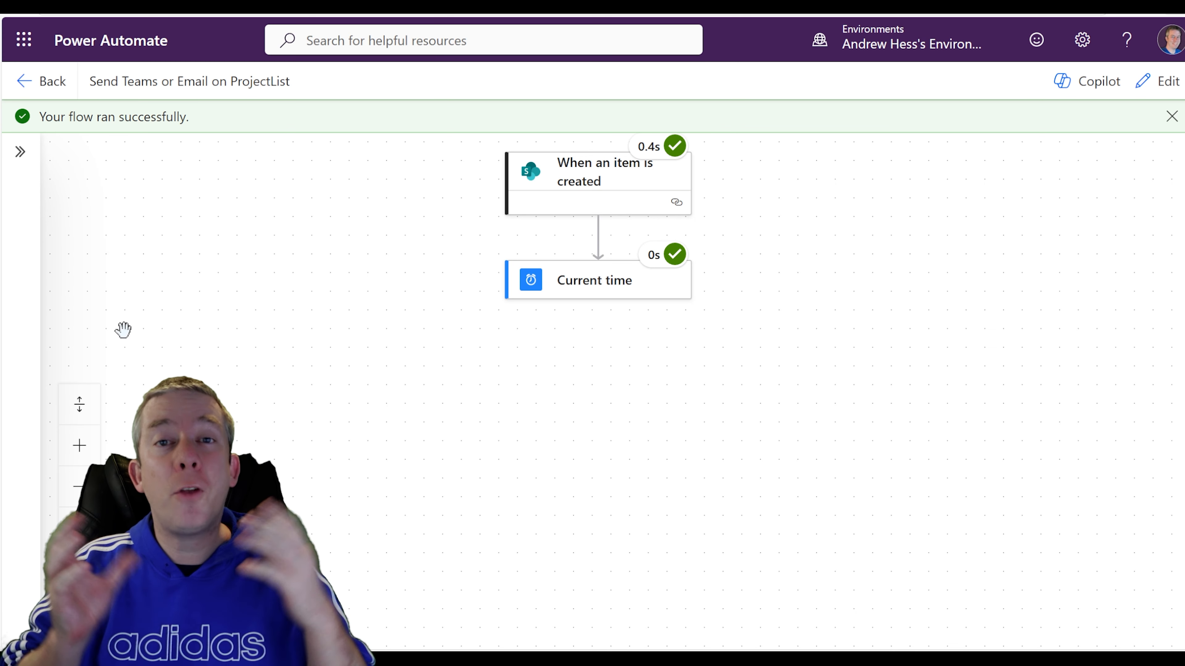
Open the Current time step's run results and highlight the UTC output 2026-02-15T17:55:01Z.
{"action": "left_click", "coordinate": [583, 284]}
{"action": "scroll", "coordinate": [383, 322], "scroll_direction": "down", "scroll_amount": 2}
{"action": "scroll", "coordinate": [394, 320], "scroll_direction": "up", "scroll_amount": 2}
{"action": "left_click_drag", "start_coordinate": [660, 340], "coordinate": [770, 355]}
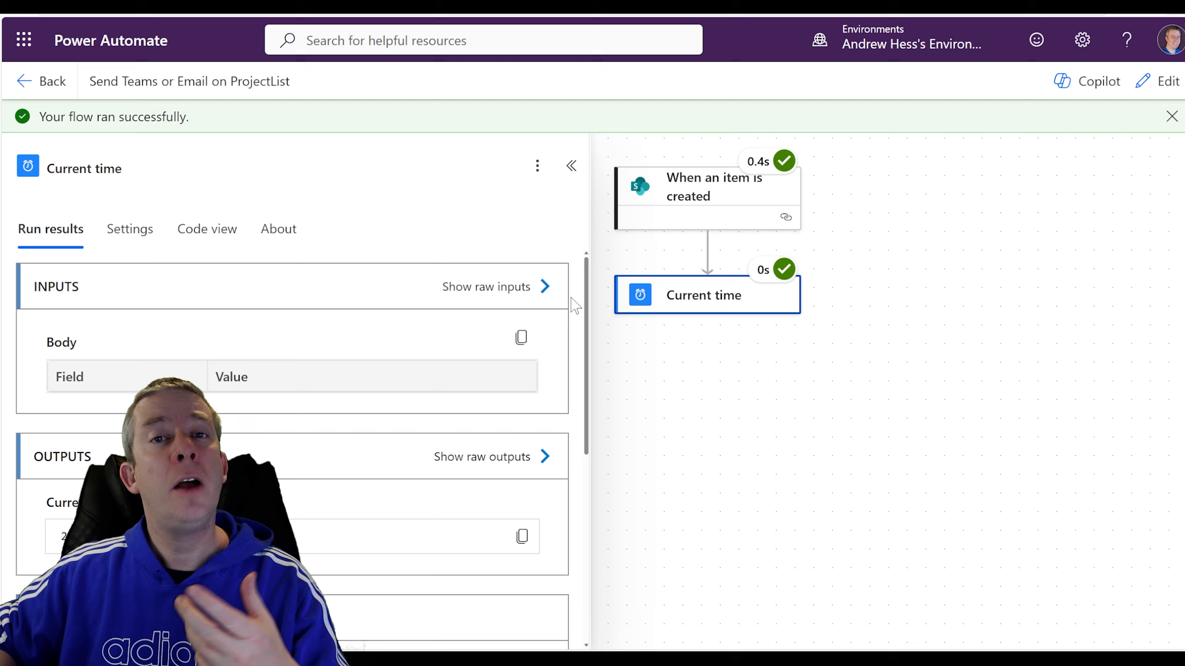
{"action": "scroll", "coordinate": [497, 338], "scroll_direction": "down", "scroll_amount": 2}
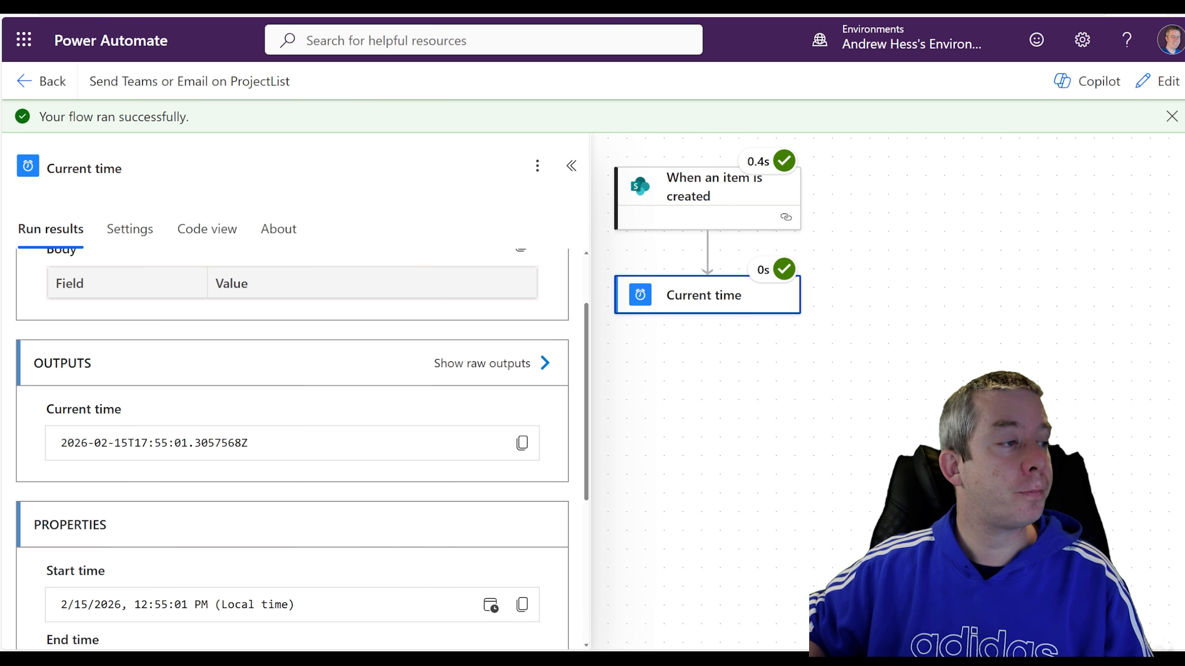
{"action": "scroll", "coordinate": [118, 442], "scroll_direction": "down", "scroll_amount": 1}
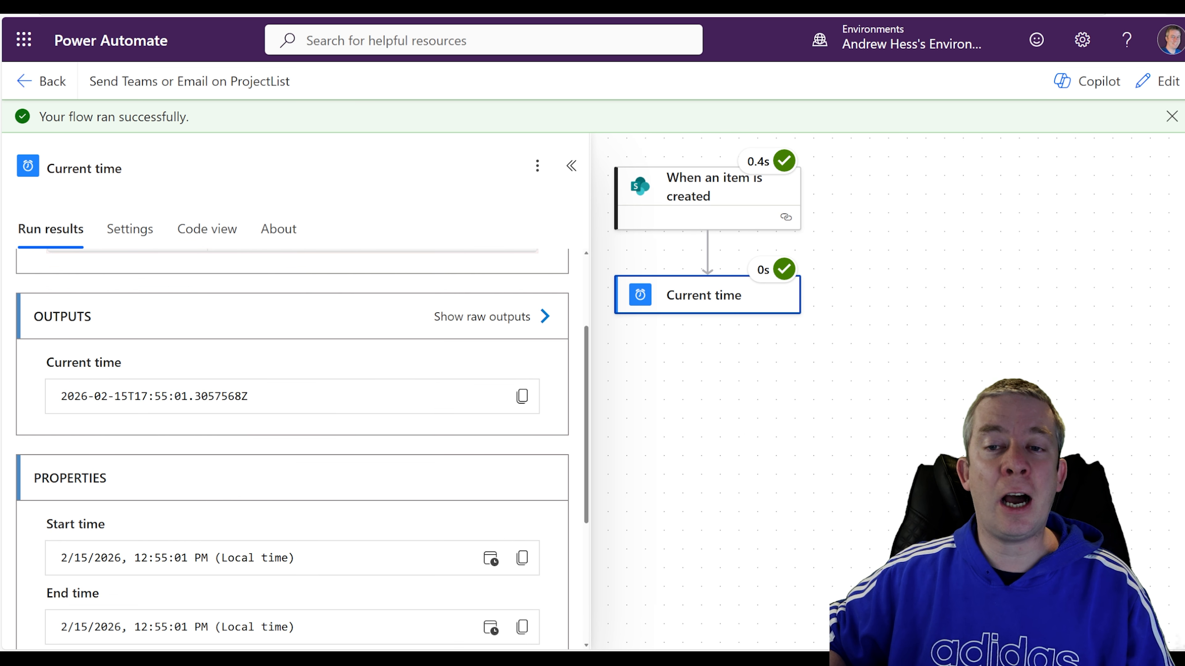
{"action": "left_click_drag", "start_coordinate": [60, 396], "coordinate": [256, 397]}
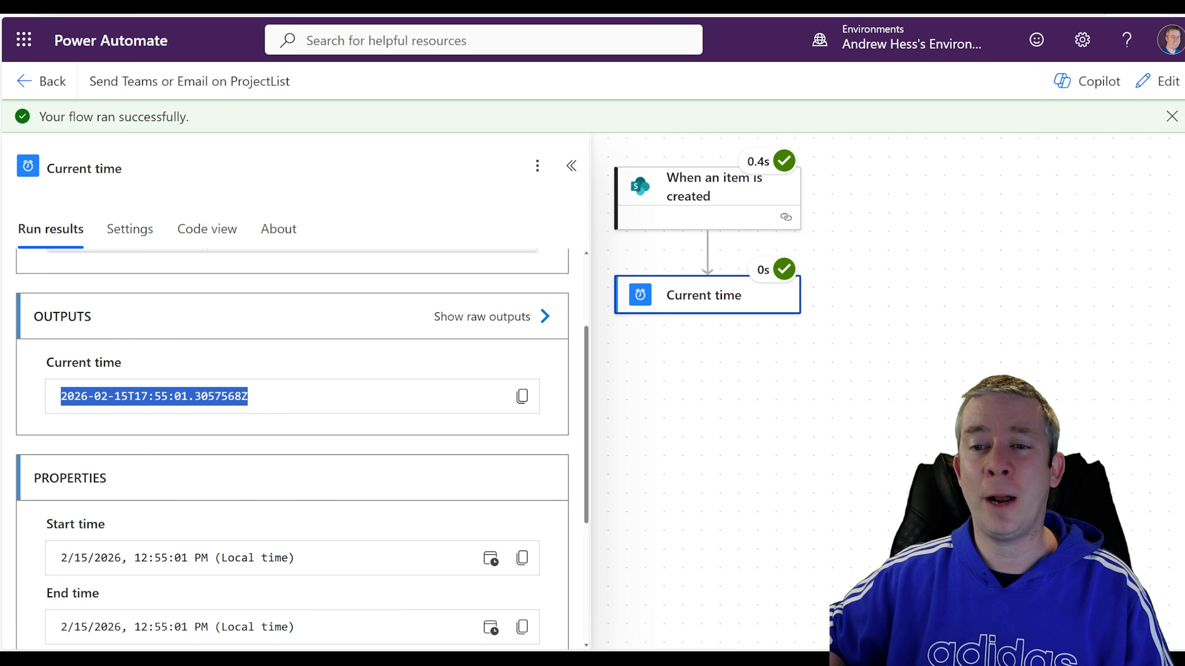
{"action": "left_click", "coordinate": [172, 395]}
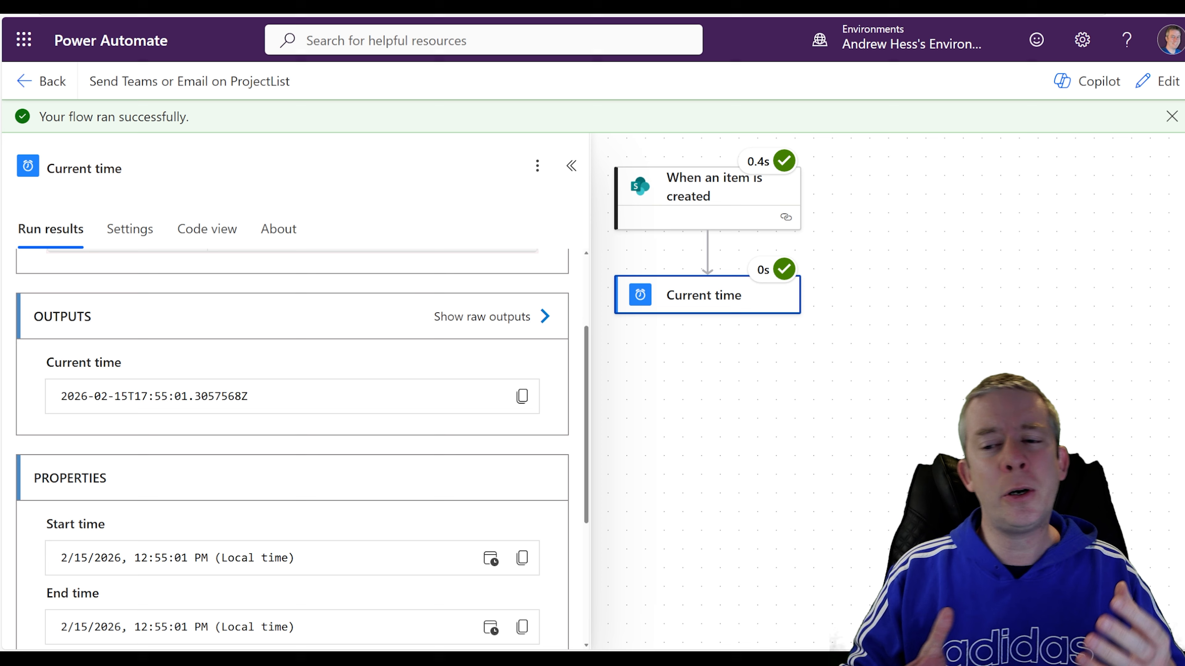
Highlight the local start time 12:55:01 PM, then dismiss the success banner.
{"action": "scroll", "coordinate": [175, 445], "scroll_direction": "down", "scroll_amount": 3}
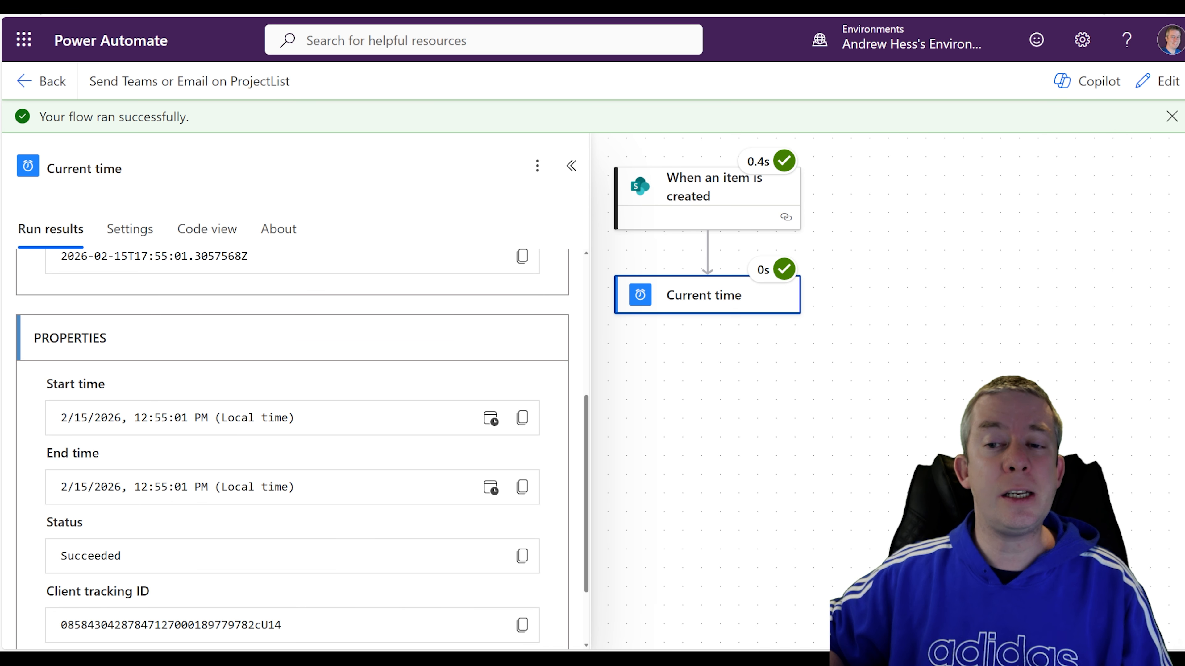
{"action": "left_click_drag", "start_coordinate": [135, 418], "coordinate": [297, 420]}
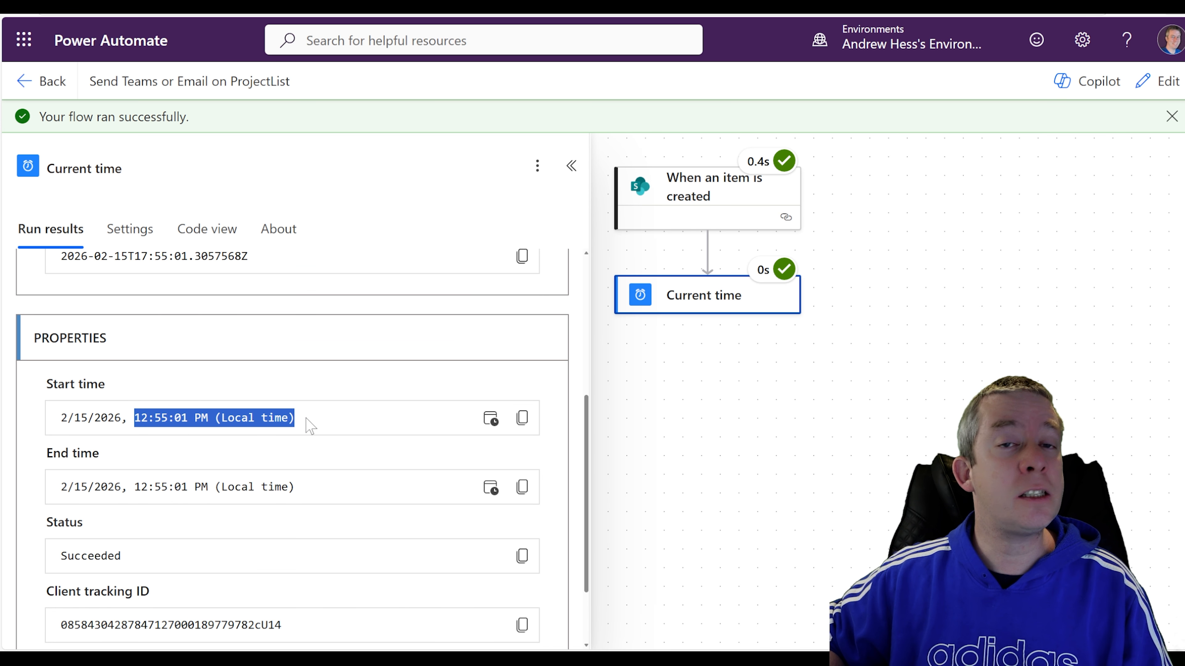
{"action": "left_click", "coordinate": [199, 349]}
{"action": "scroll", "coordinate": [199, 349], "scroll_direction": "up", "scroll_amount": 1}
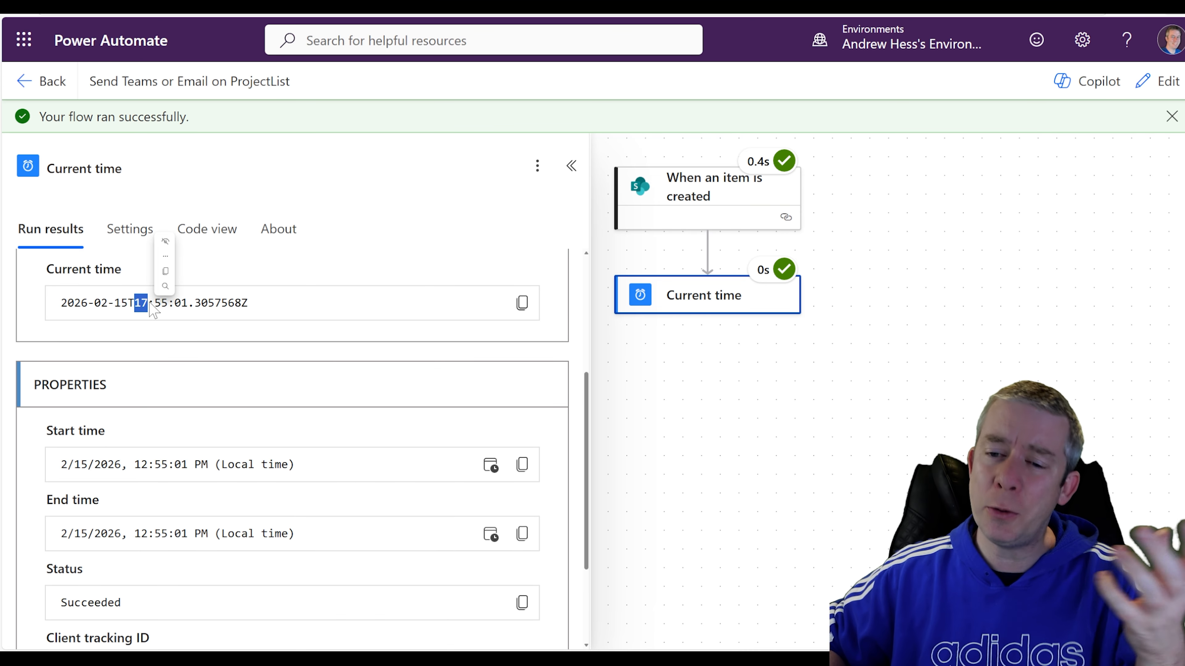
{"action": "left_click", "coordinate": [1171, 117]}
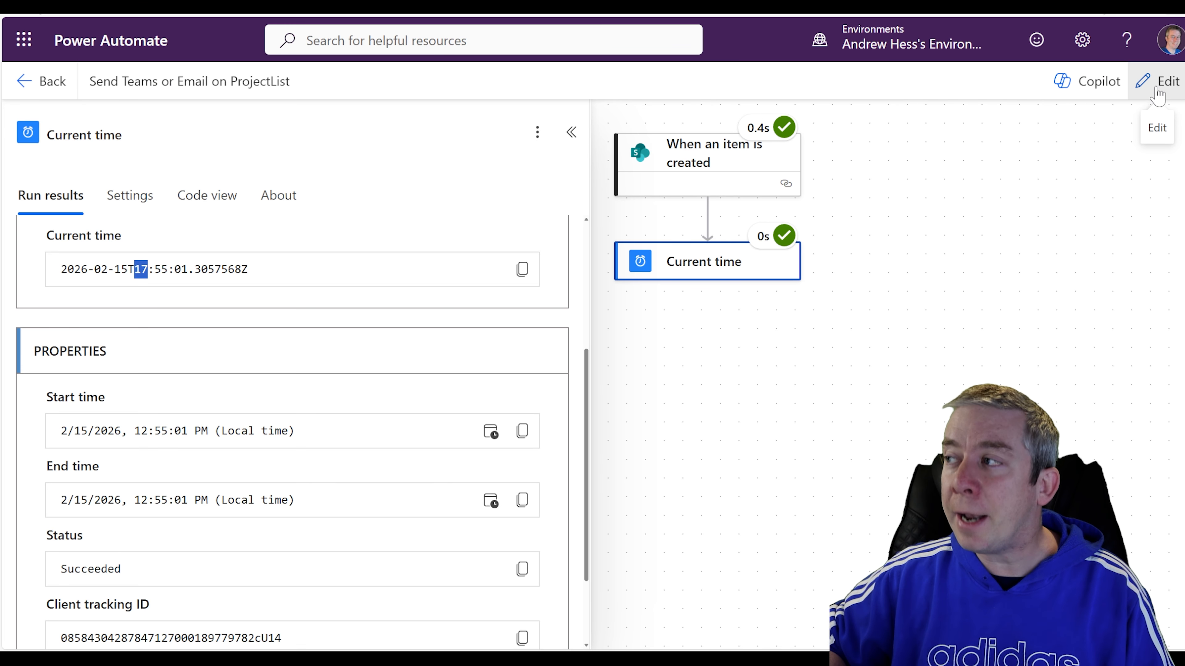
In edit mode, add a Convert time zone step with Base time set to Current time.
{"action": "left_click", "coordinate": [1158, 93]}
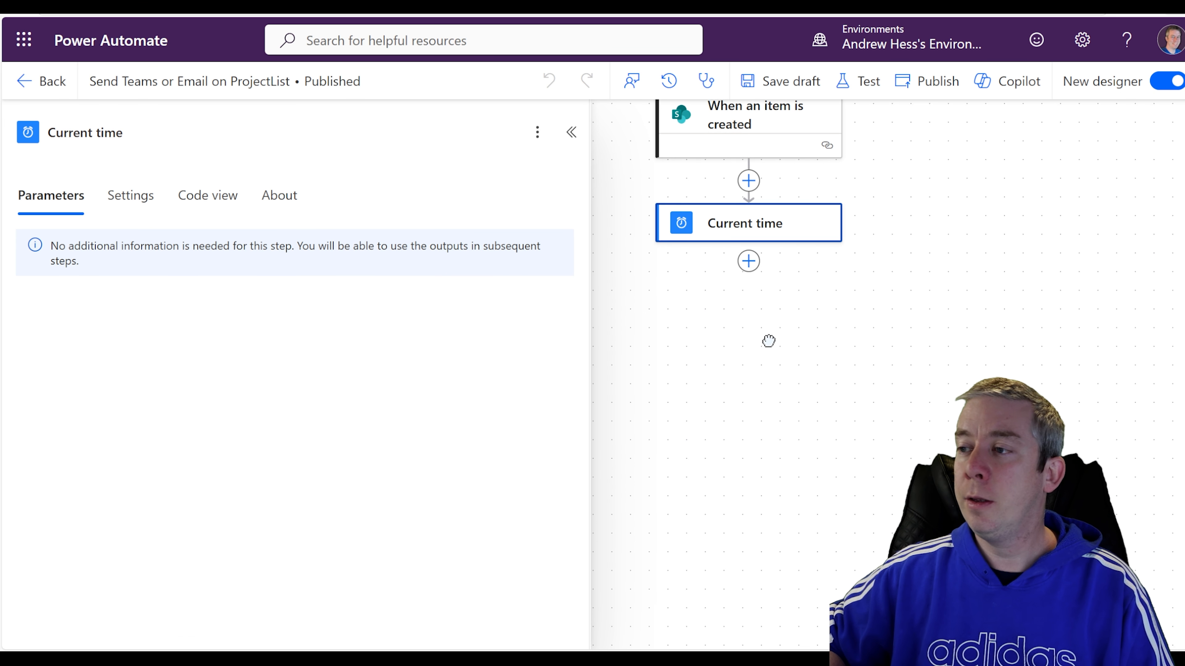
{"action": "left_click", "coordinate": [749, 260]}
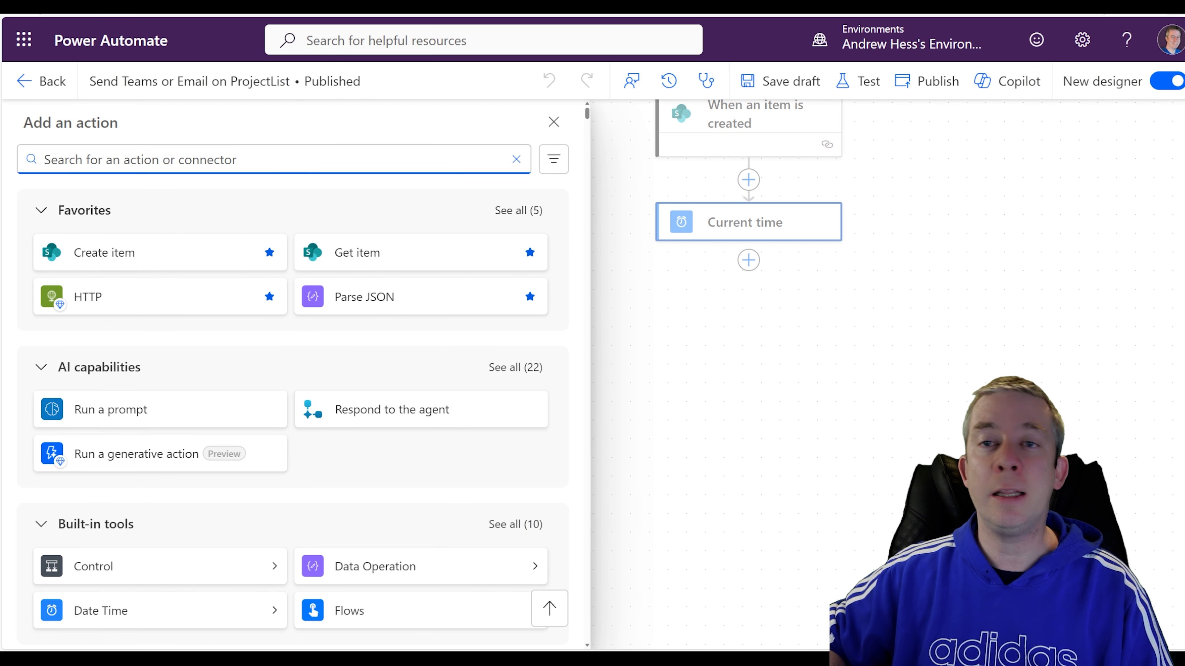
{"action": "type", "text": "time"}
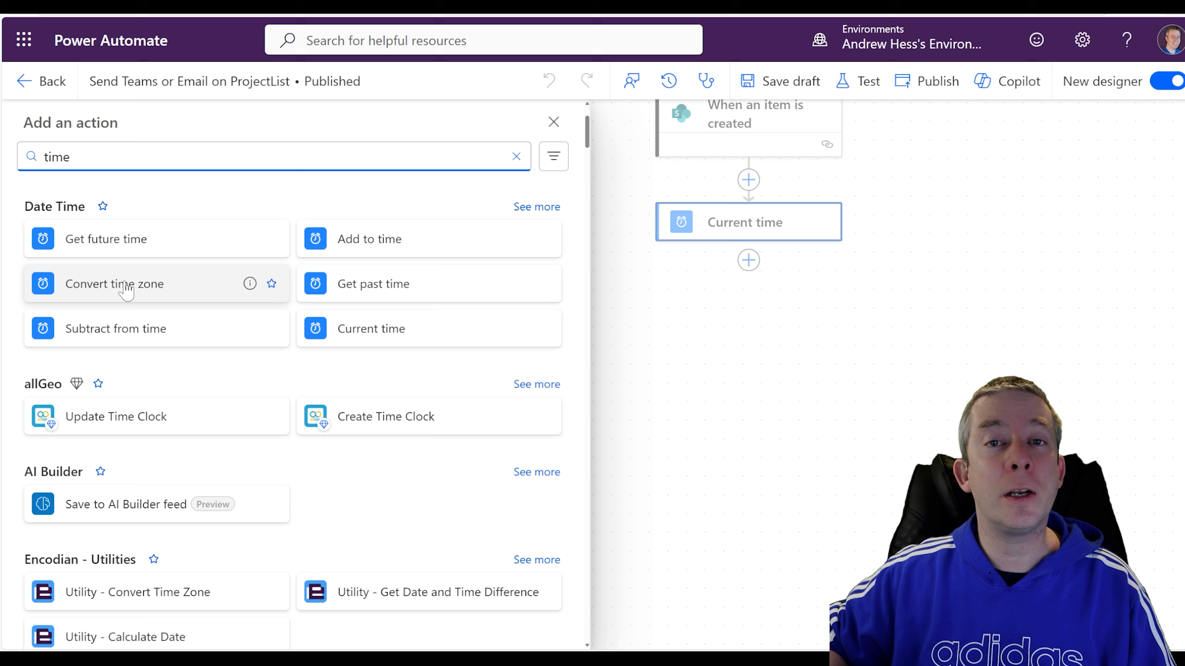
{"action": "left_click", "coordinate": [122, 286]}
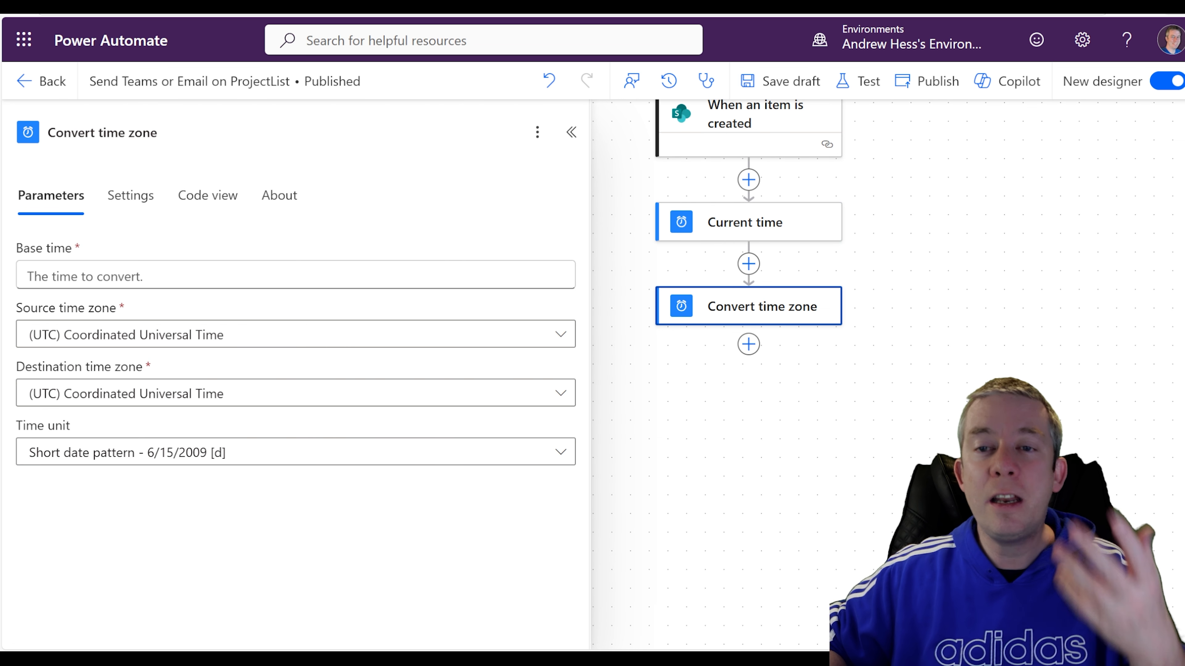
{"action": "left_click", "coordinate": [442, 274]}
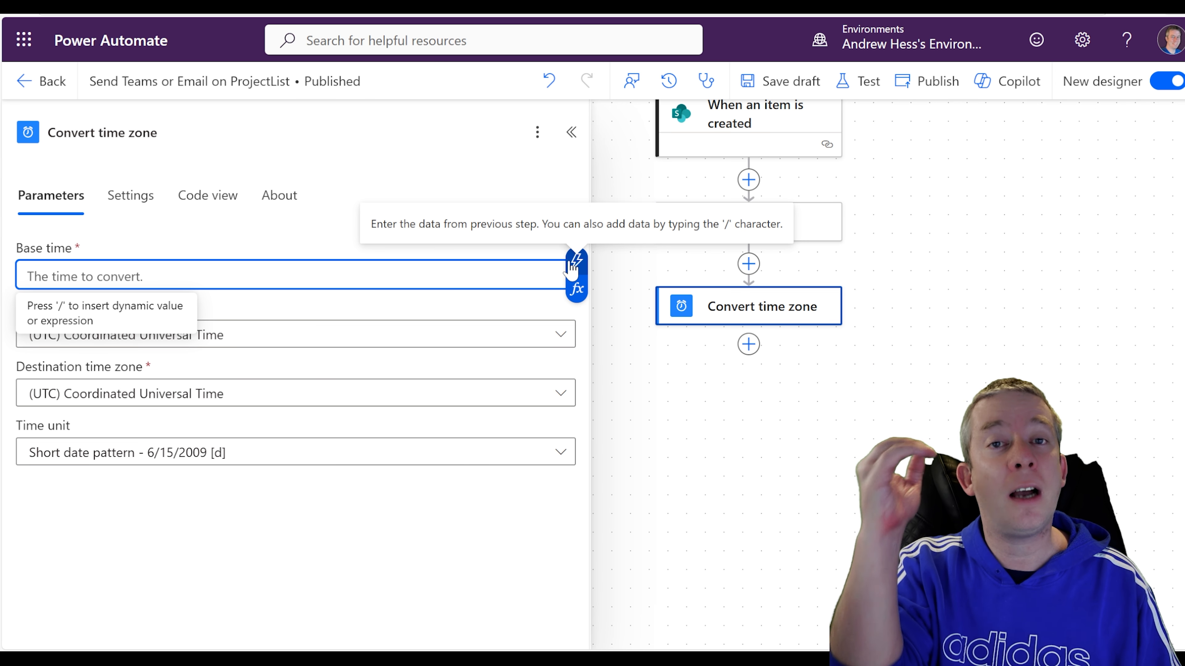
{"action": "left_click", "coordinate": [575, 262]}
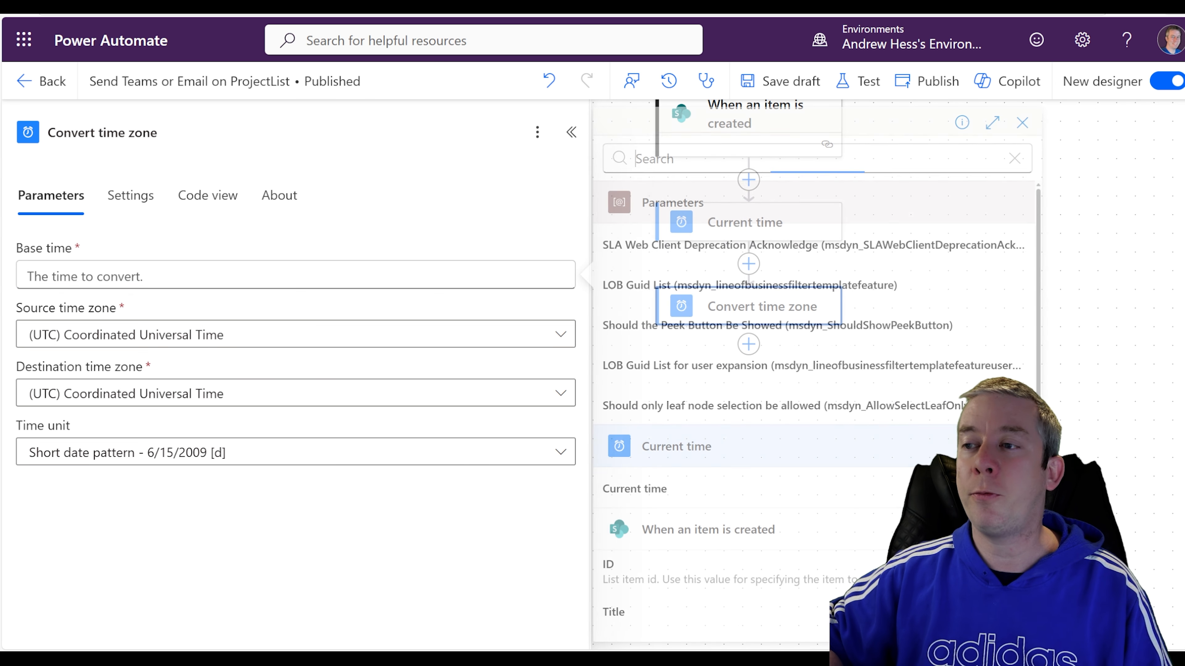
{"action": "scroll", "coordinate": [639, 191], "scroll_direction": "down", "scroll_amount": 3}
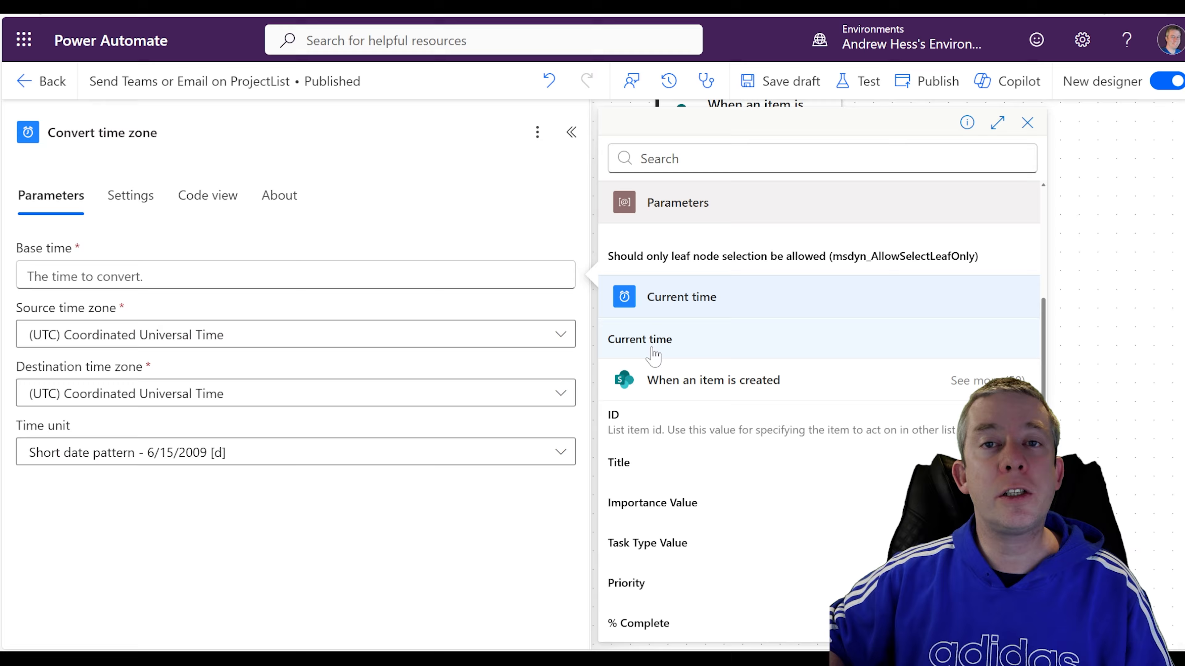
{"action": "left_click", "coordinate": [650, 346]}
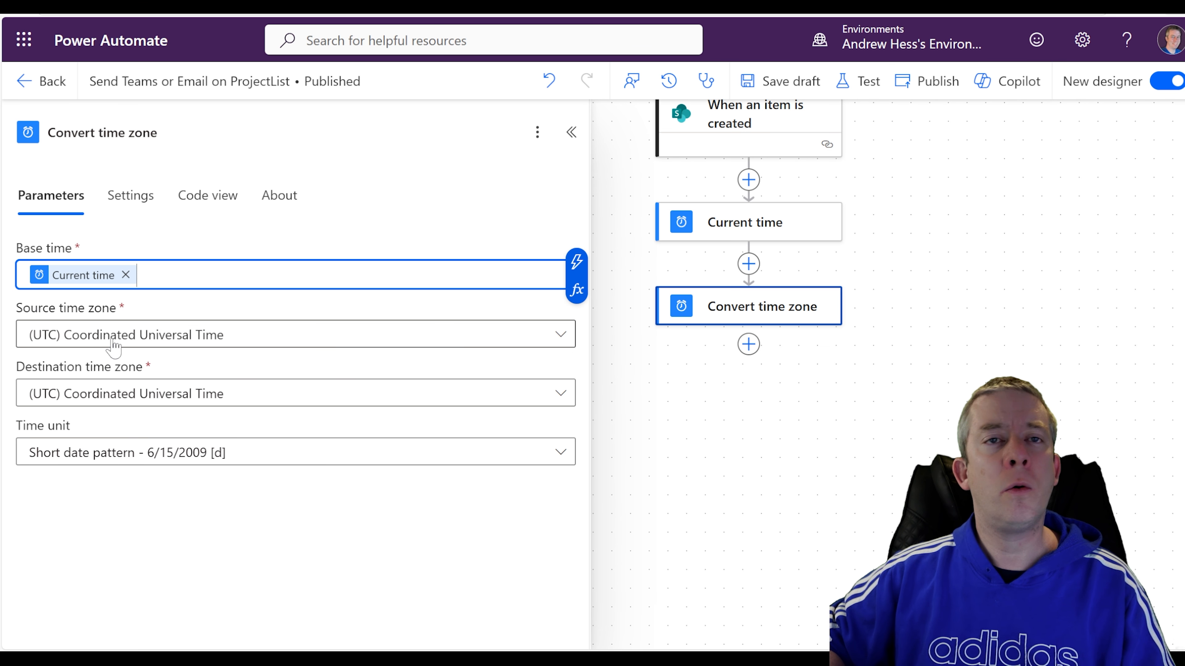
Set destination to Eastern Time (US & Canada) and the format to full date/time short time.
{"action": "left_click", "coordinate": [98, 399]}
{"action": "scroll", "coordinate": [685, 274], "scroll_direction": "down", "scroll_amount": 5}
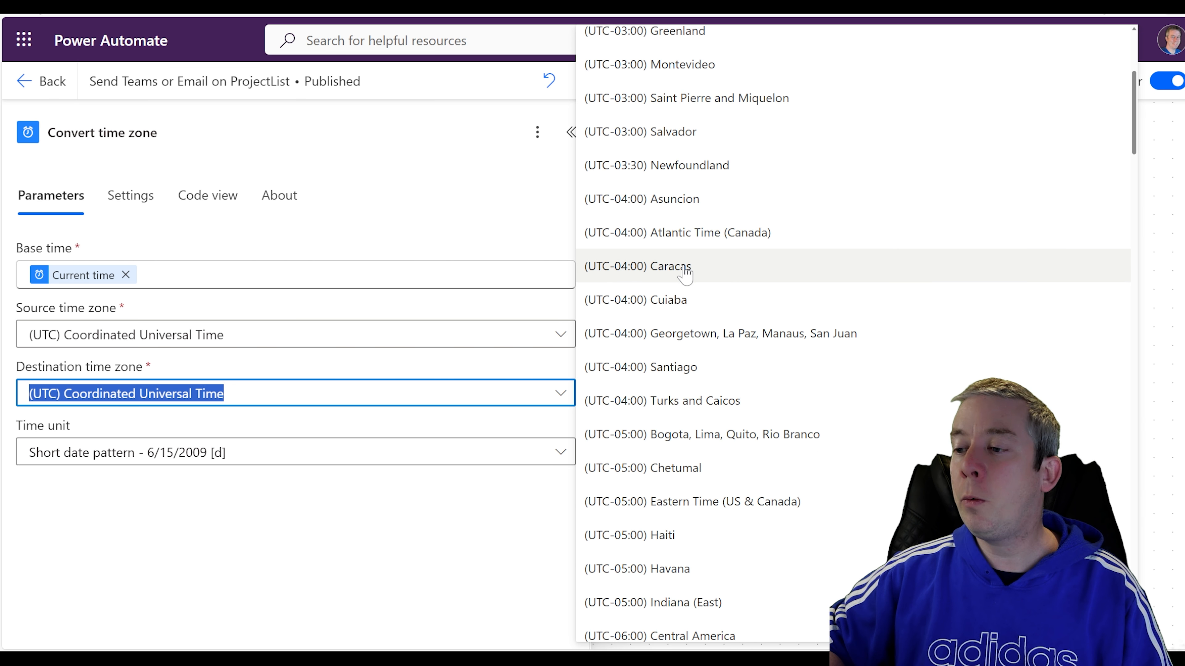
{"action": "scroll", "coordinate": [676, 275], "scroll_direction": "down", "scroll_amount": 6}
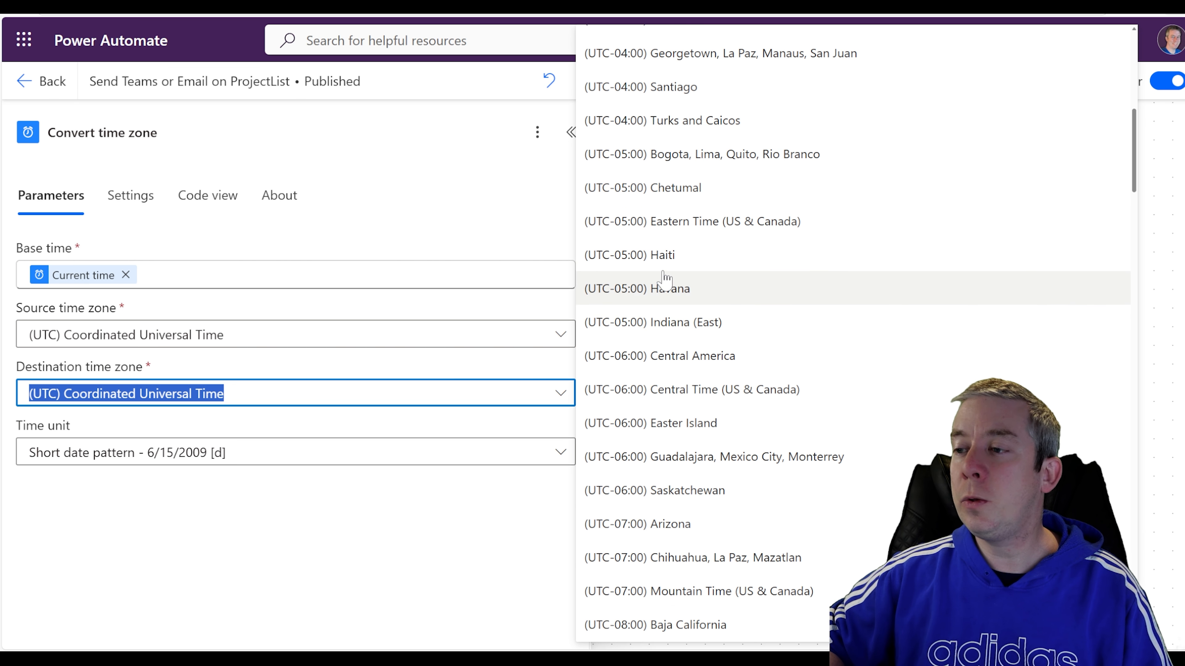
{"action": "left_click", "coordinate": [668, 229]}
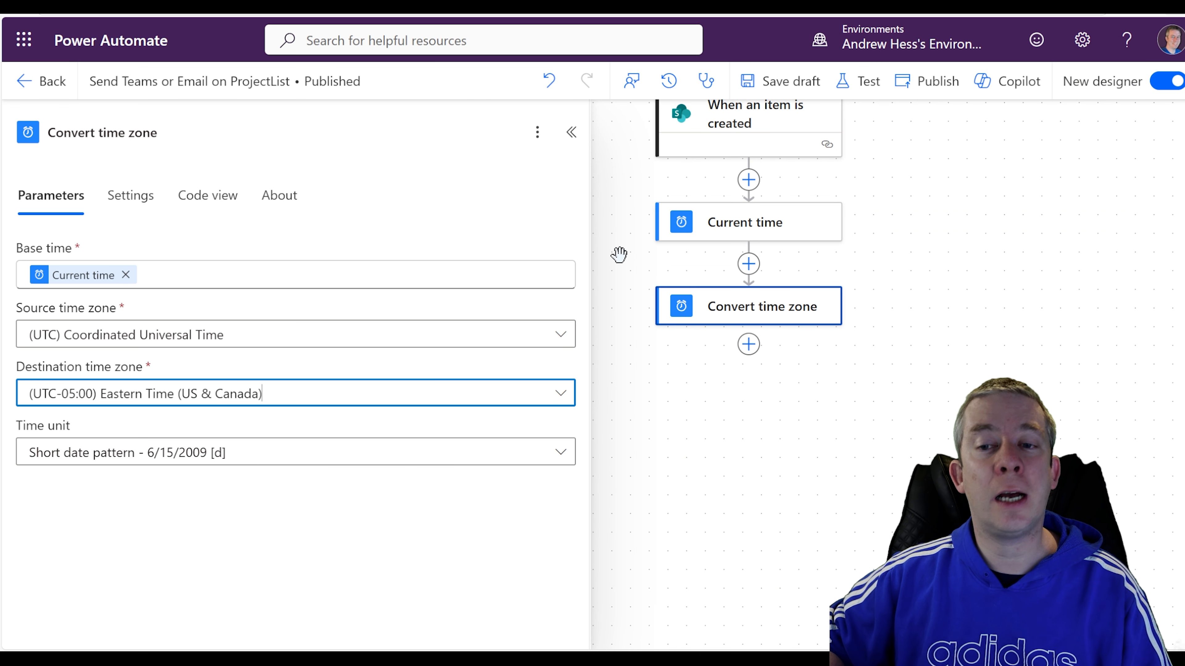
{"action": "left_click", "coordinate": [151, 467]}
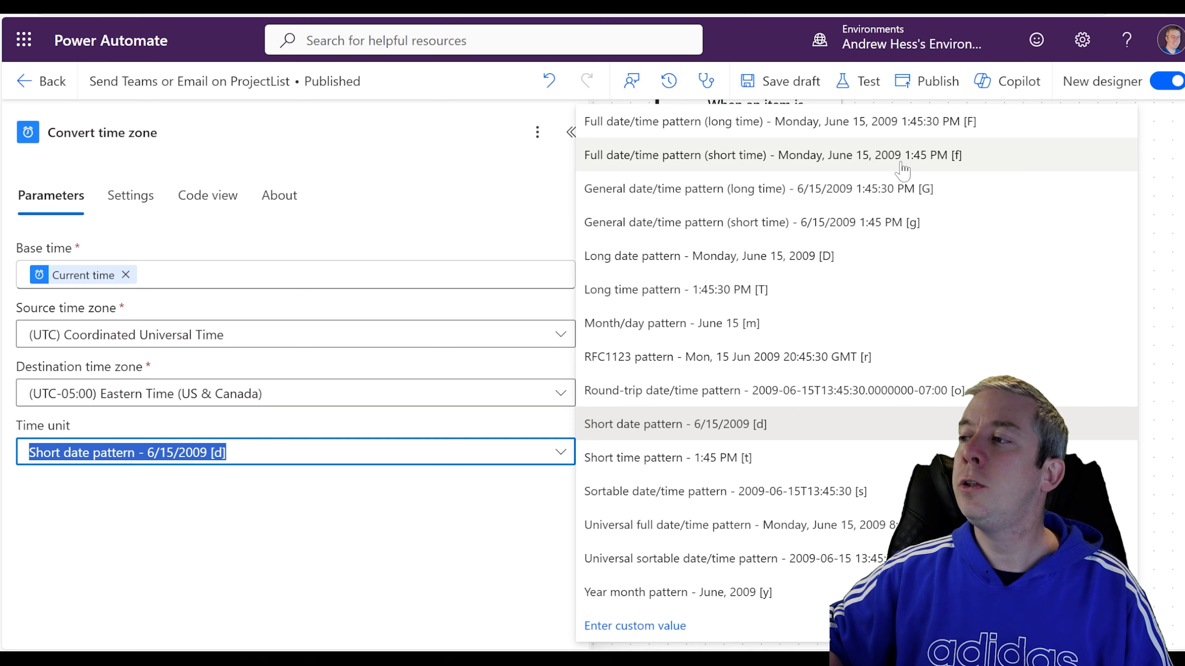
{"action": "left_click", "coordinate": [825, 158]}
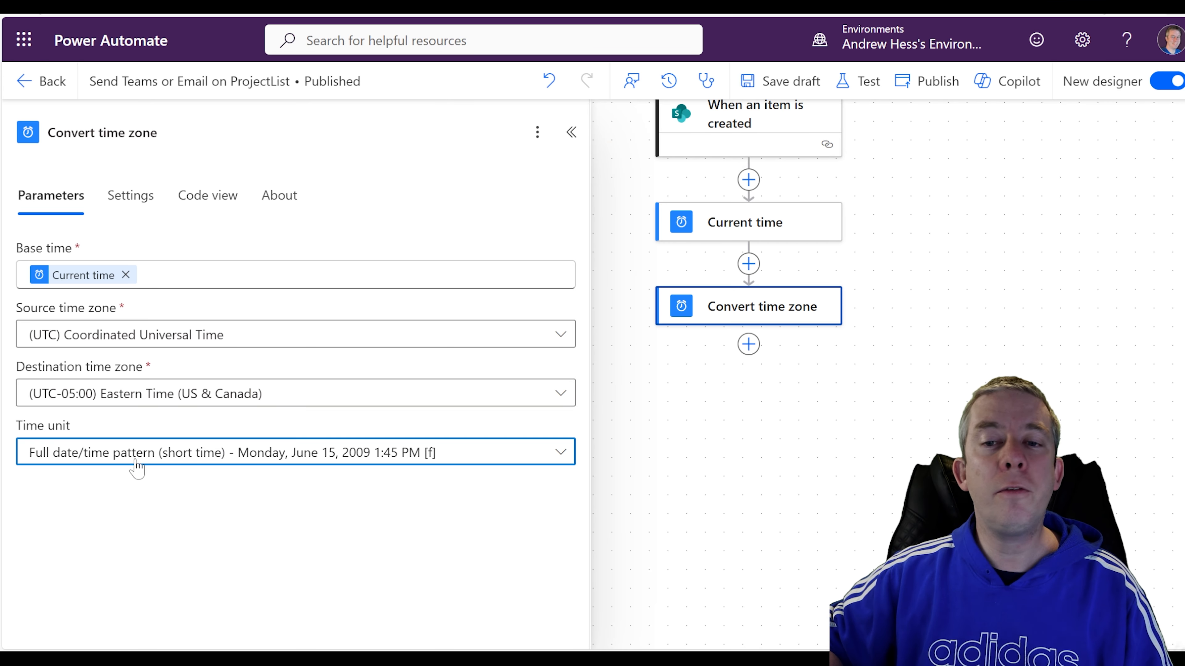
{"action": "left_click_drag", "start_coordinate": [792, 431], "coordinate": [770, 489]}
{"action": "left_click_drag", "start_coordinate": [769, 489], "coordinate": [785, 480]}
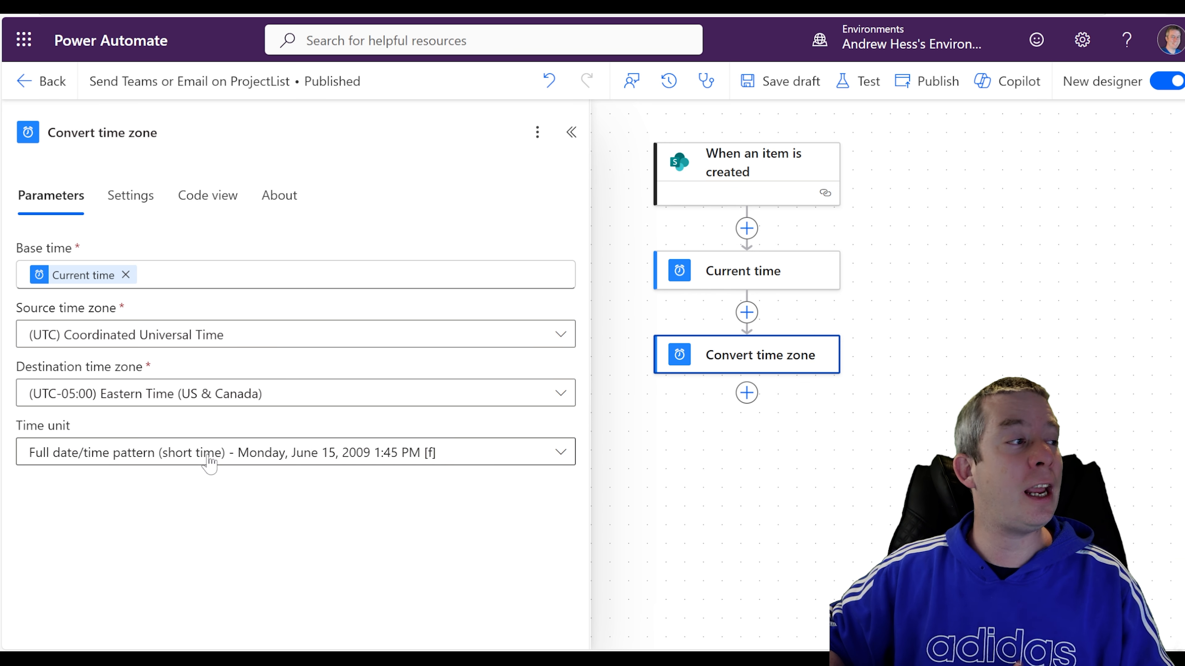
Insert a Condition control after Convert time zone, found by searching 'condition'.
{"action": "left_click_drag", "start_coordinate": [783, 456], "coordinate": [800, 373]}
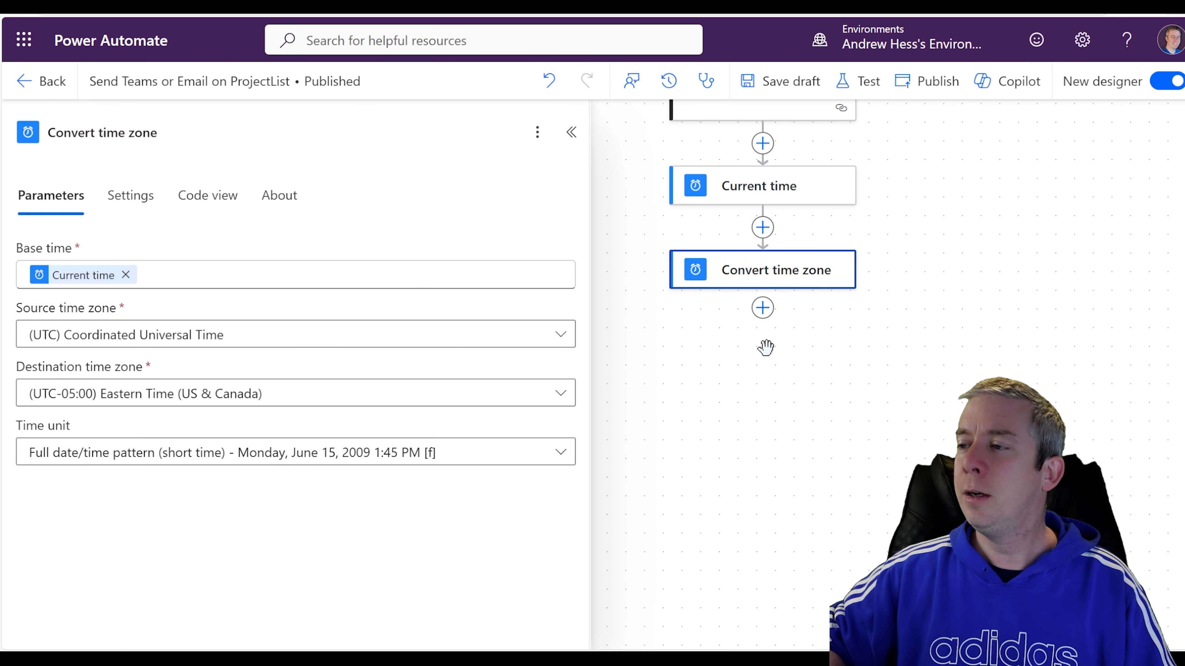
{"action": "left_click", "coordinate": [762, 308]}
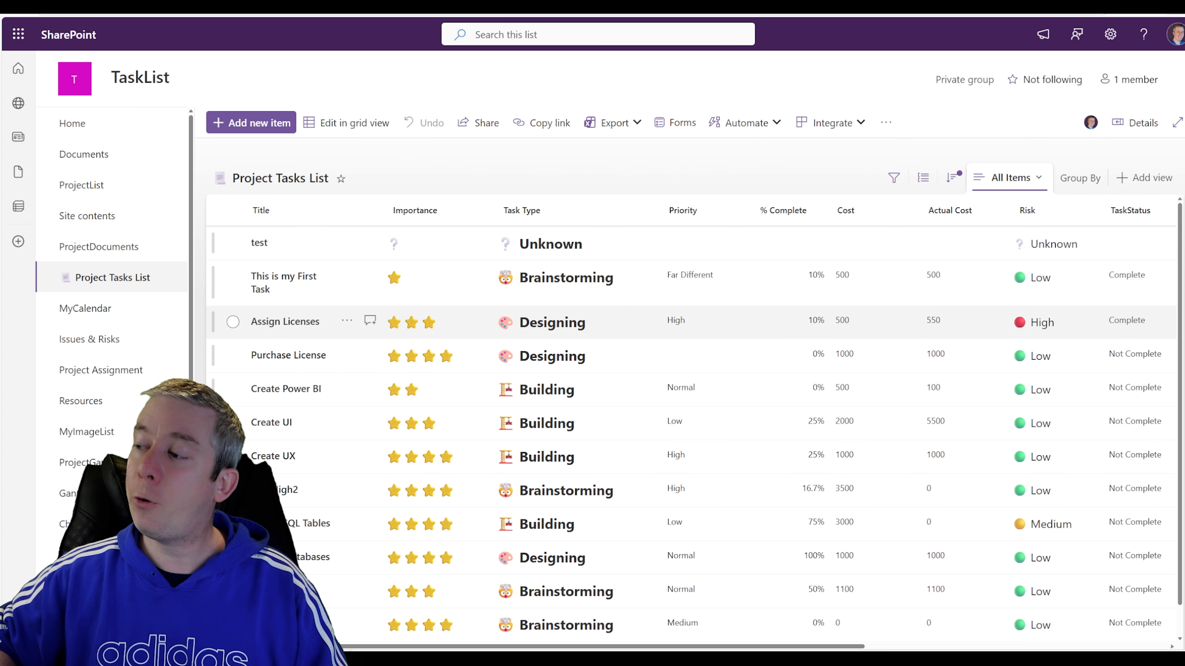
{"action": "scroll", "coordinate": [1035, 455], "scroll_direction": "down", "scroll_amount": 1}
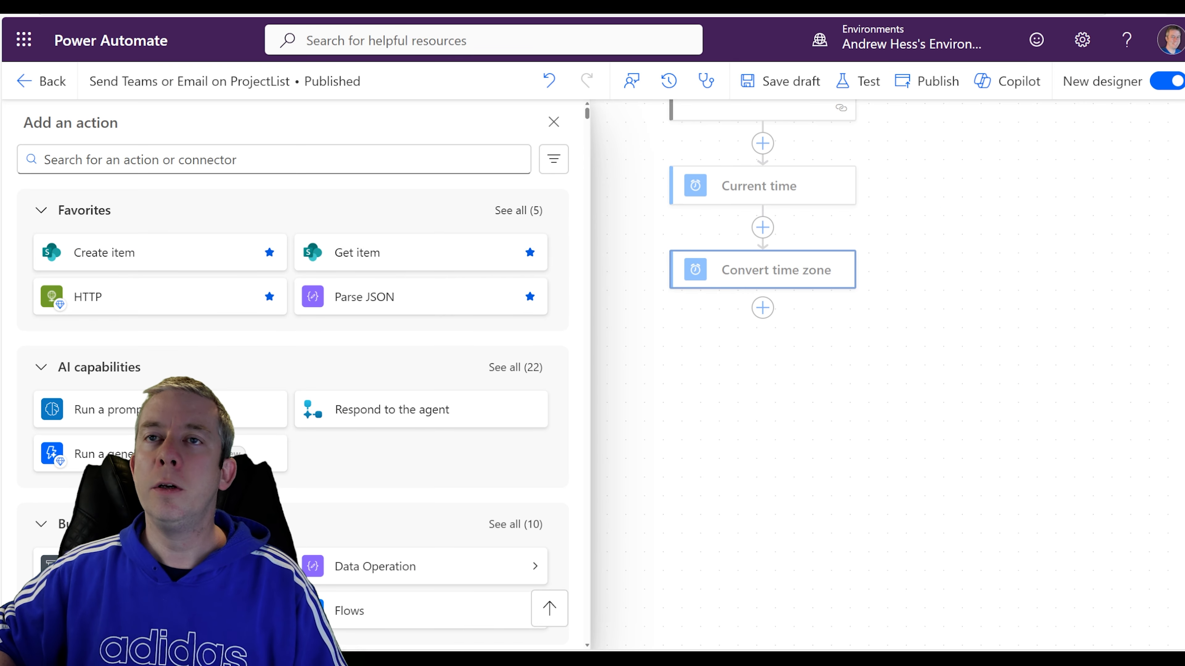
{"action": "left_click", "coordinate": [749, 376]}
{"action": "left_click", "coordinate": [762, 308]}
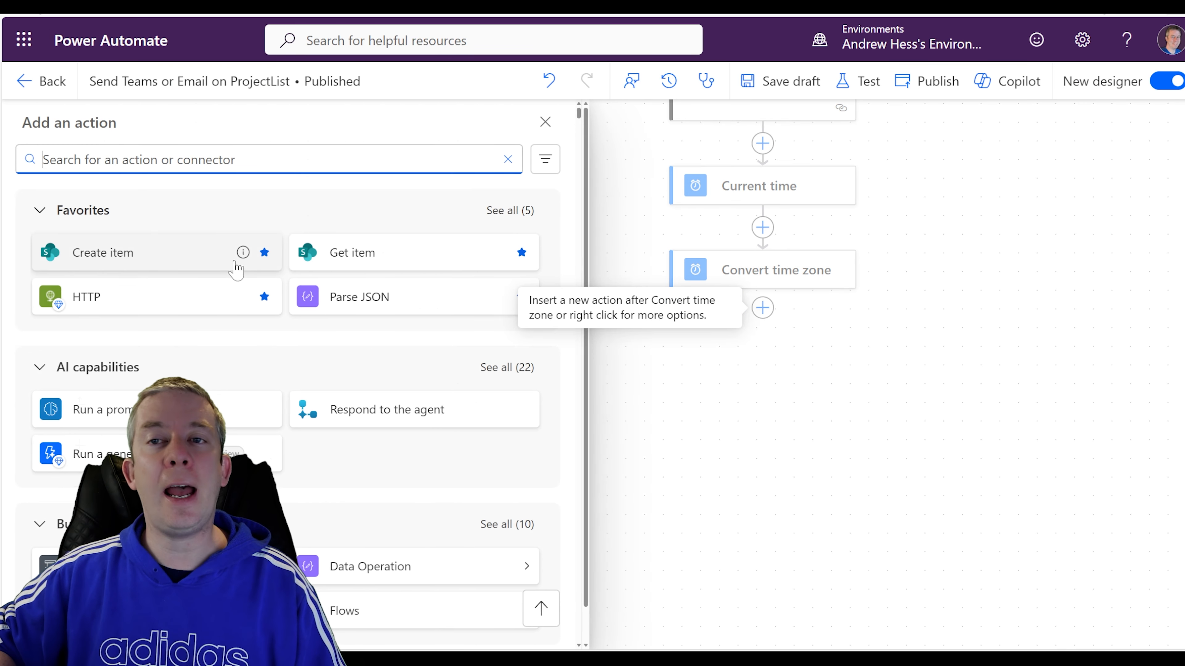
{"action": "type", "text": "c"}
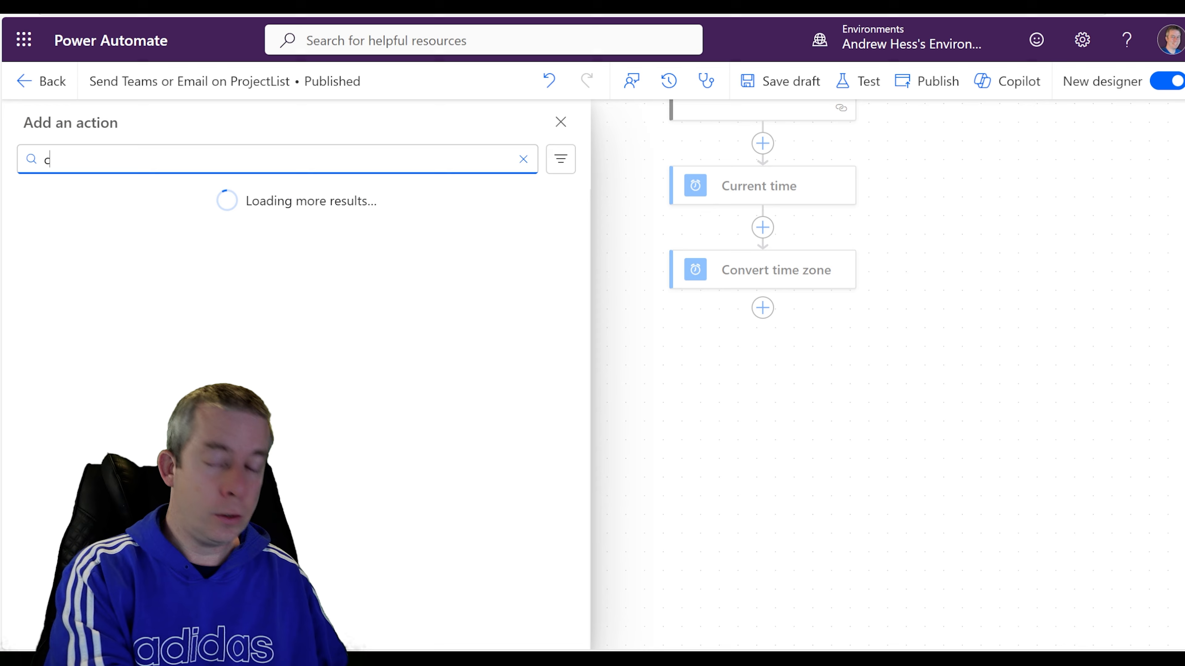
{"action": "type", "text": "ondition"}
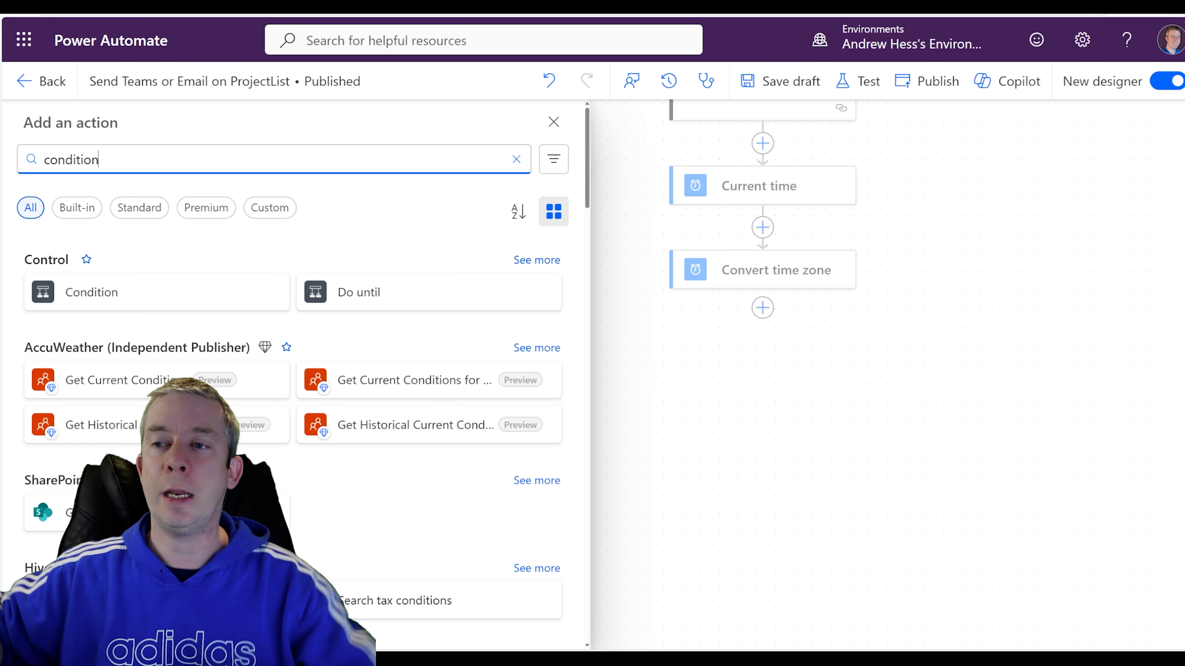
{"action": "left_click", "coordinate": [94, 298]}
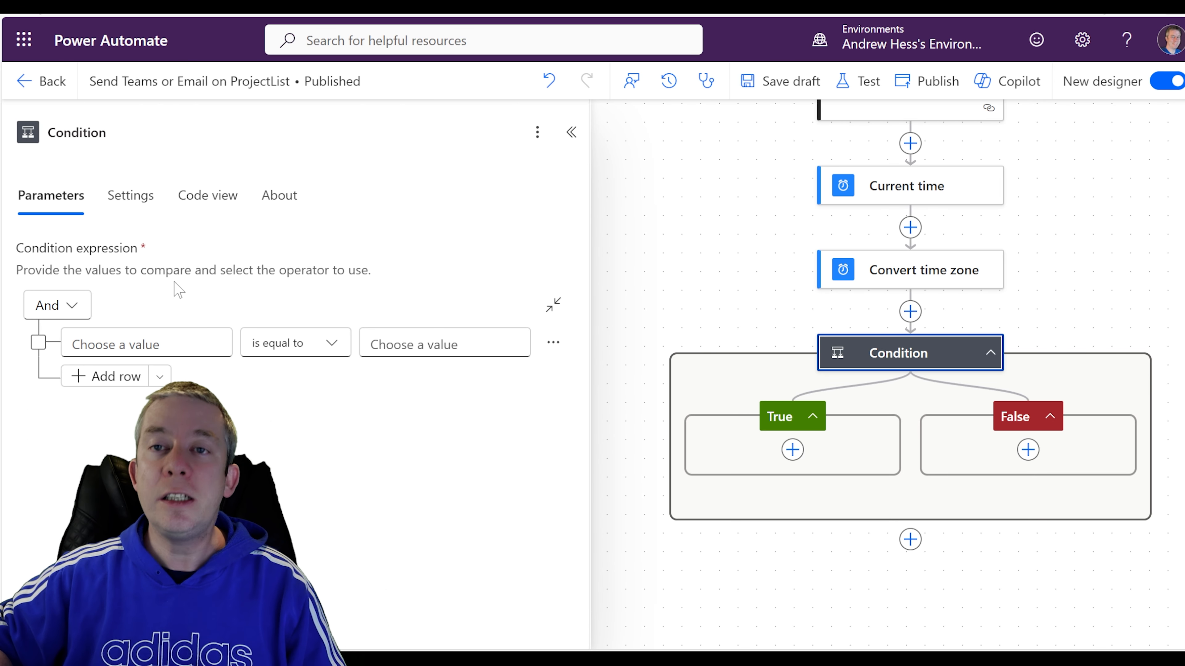
Insert the trigger item's Risk field as the condition's first value.
{"action": "left_click_drag", "start_coordinate": [719, 297], "coordinate": [679, 179]}
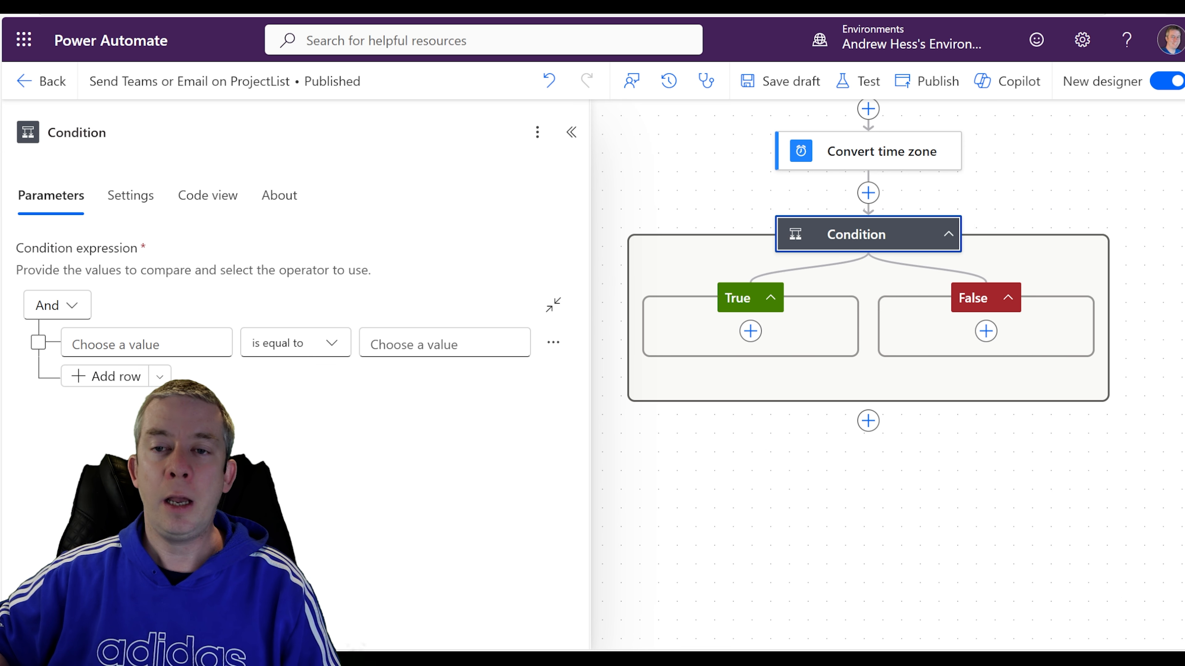
{"action": "left_click", "coordinate": [146, 344]}
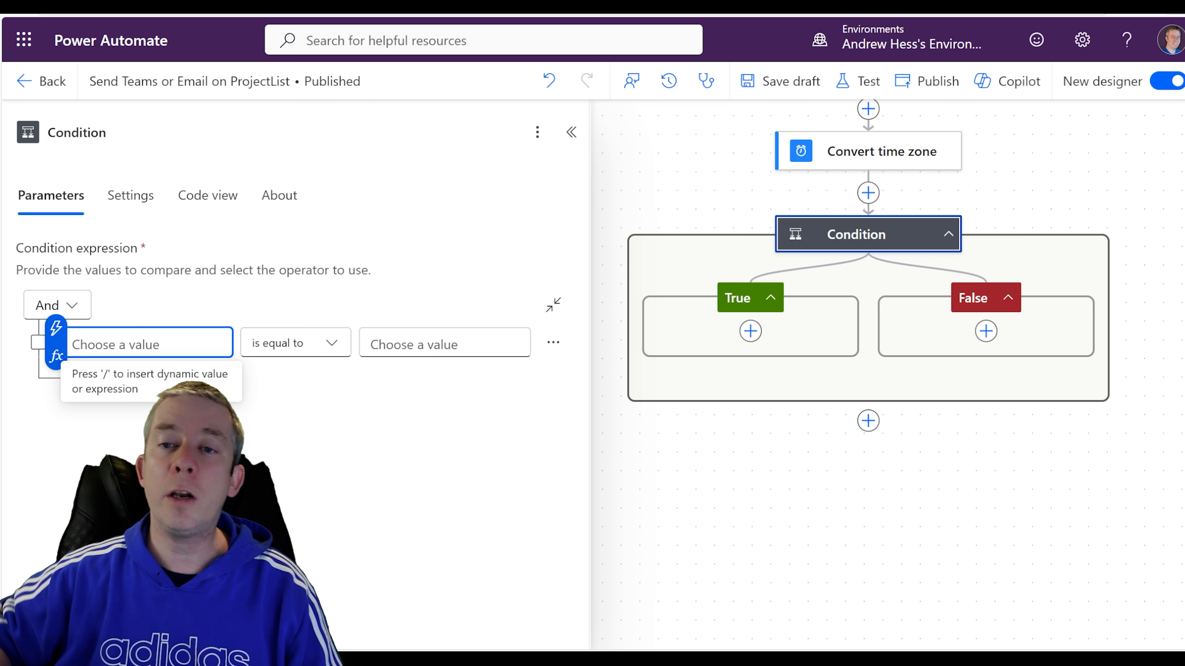
{"action": "left_click", "coordinate": [55, 328]}
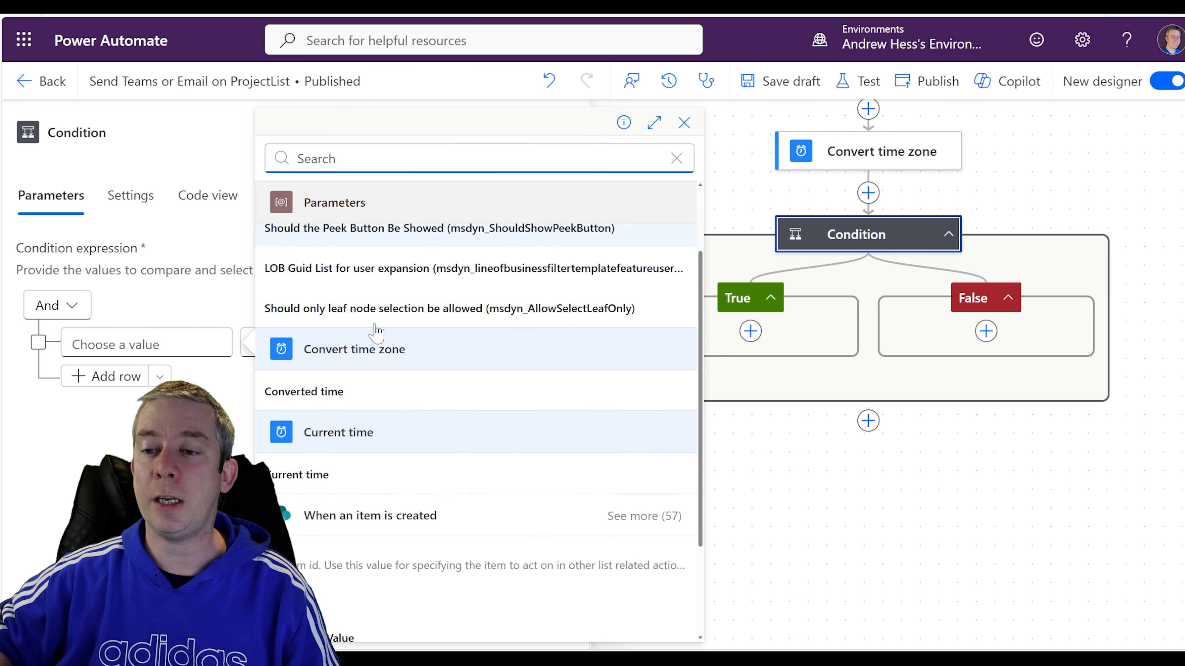
{"action": "scroll", "coordinate": [376, 332], "scroll_direction": "down", "scroll_amount": 3}
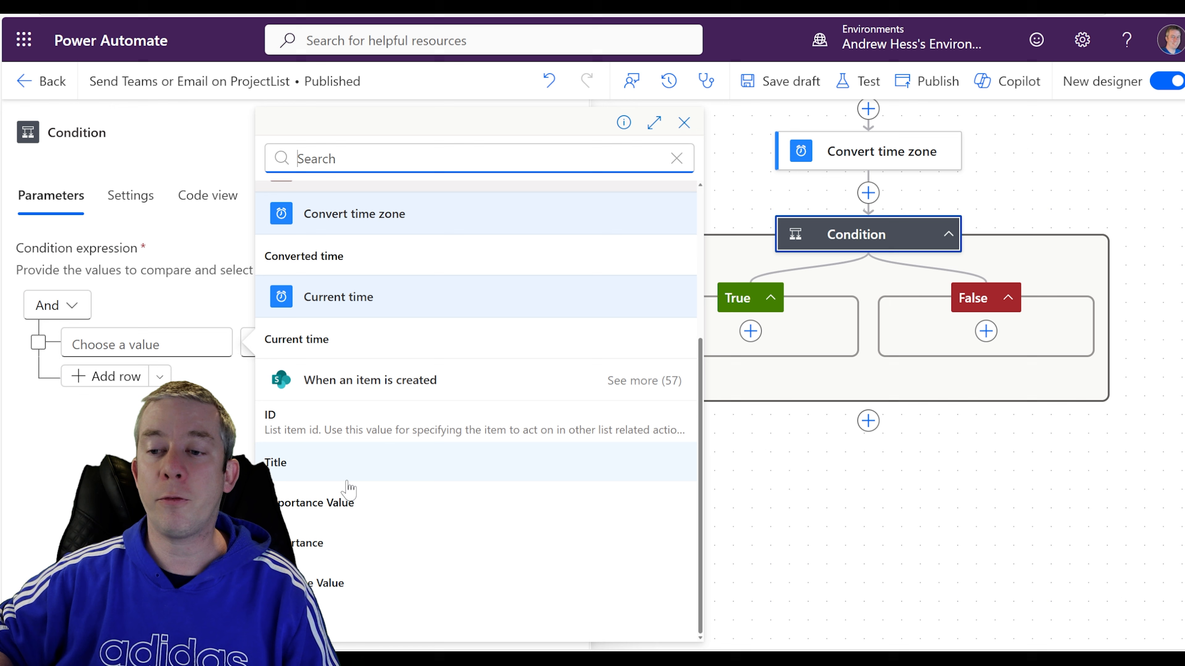
{"action": "left_click", "coordinate": [627, 383]}
{"action": "scroll", "coordinate": [489, 446], "scroll_direction": "down", "scroll_amount": 2}
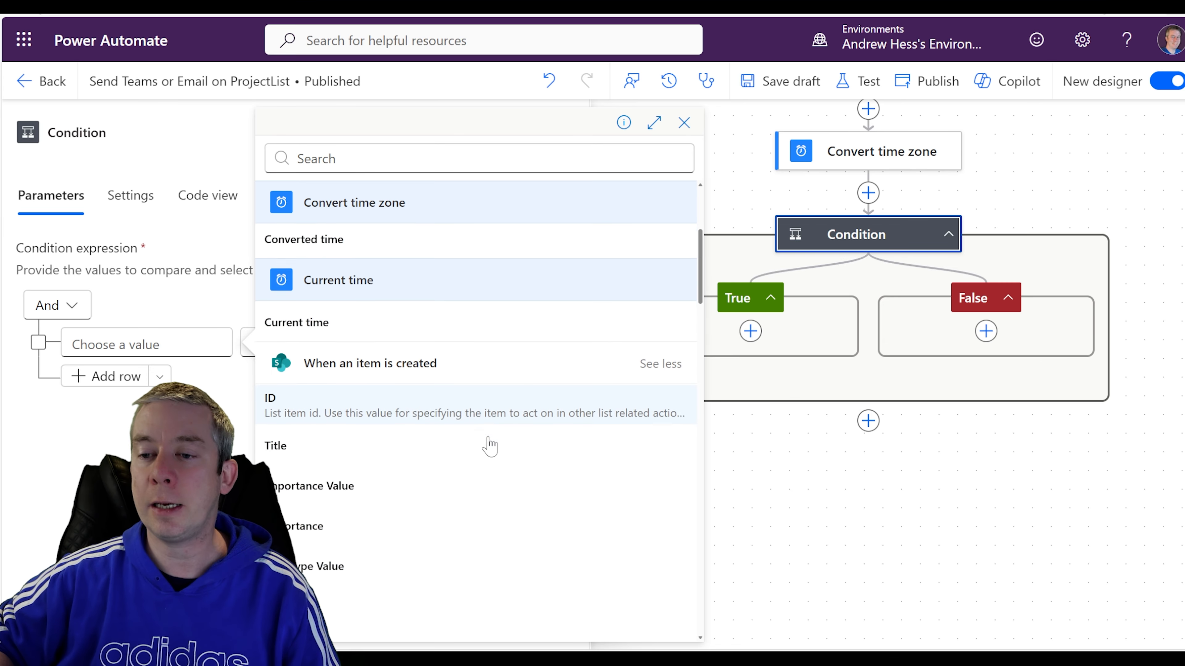
{"action": "scroll", "coordinate": [489, 446], "scroll_direction": "down", "scroll_amount": 2}
{"action": "left_click", "coordinate": [660, 284]}
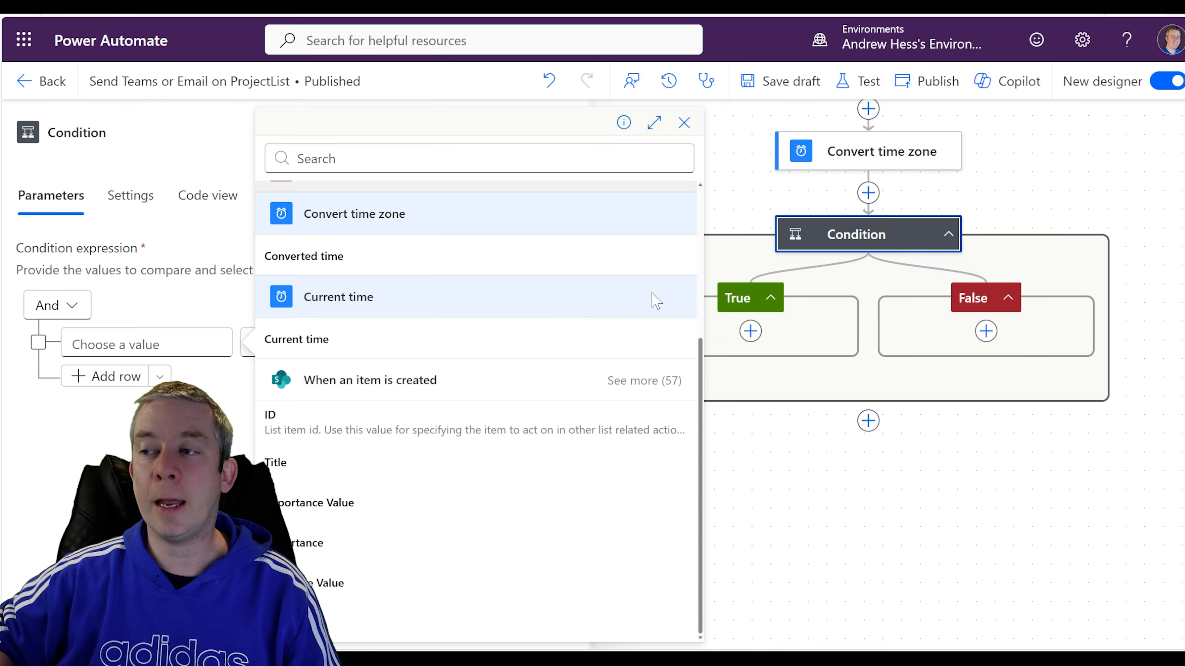
{"action": "left_click", "coordinate": [635, 386]}
{"action": "scroll", "coordinate": [470, 426], "scroll_direction": "down", "scroll_amount": 4}
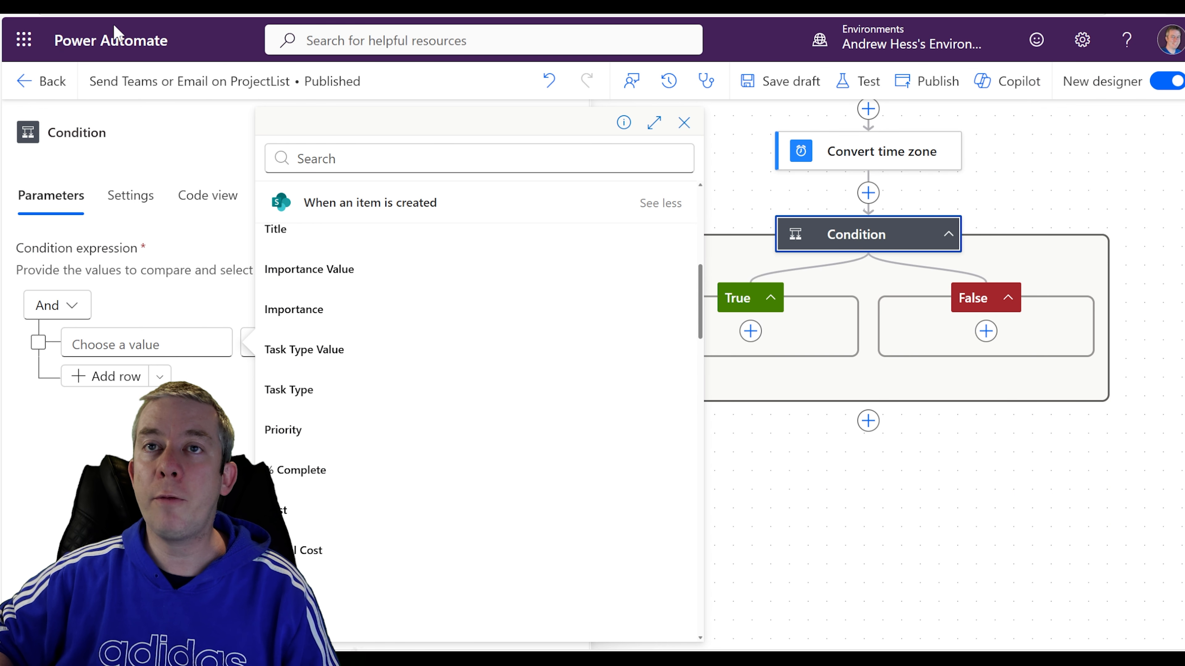
{"action": "left_click", "coordinate": [315, 158]}
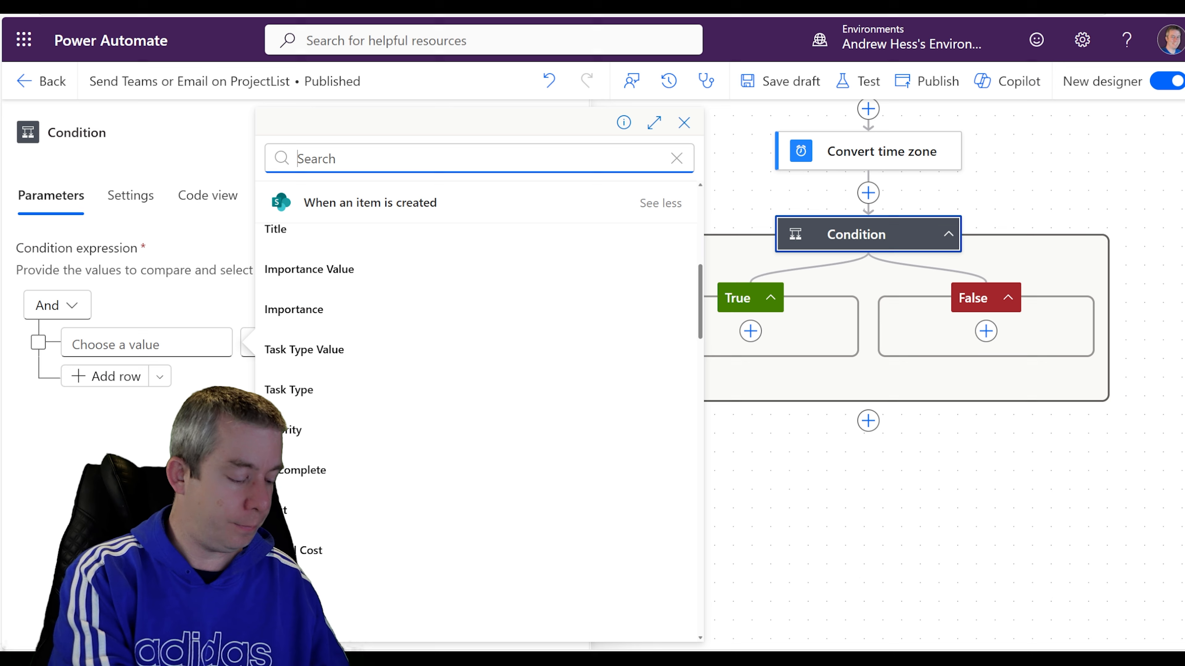
{"action": "type", "text": "risk"}
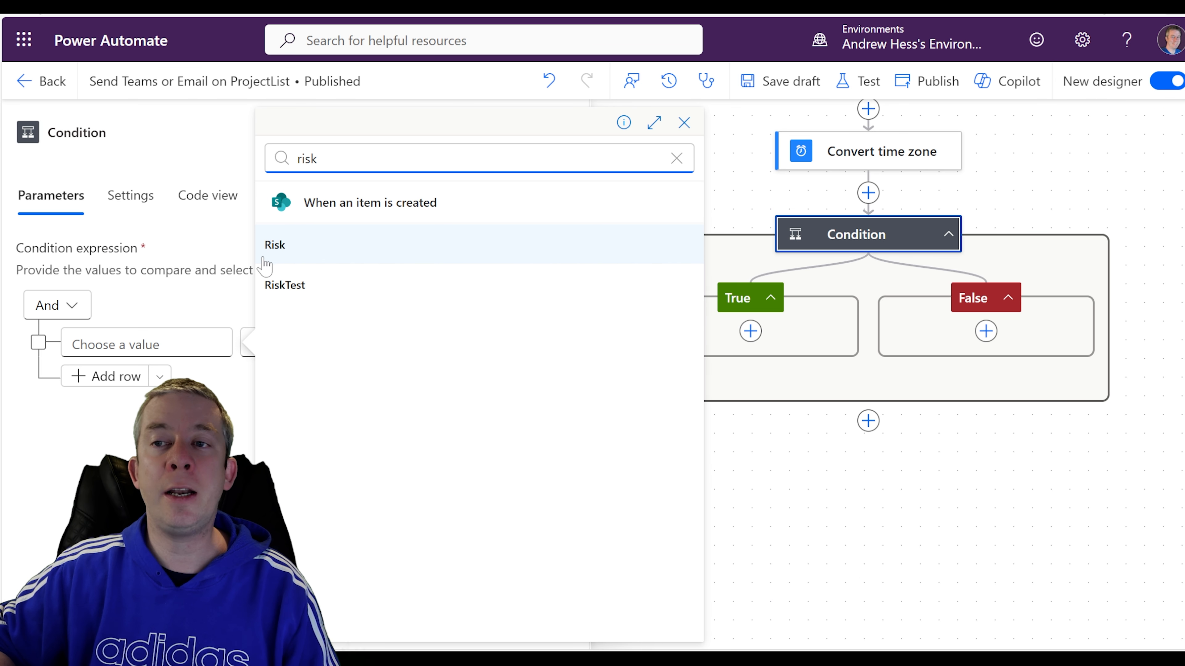
{"action": "left_click", "coordinate": [276, 255]}
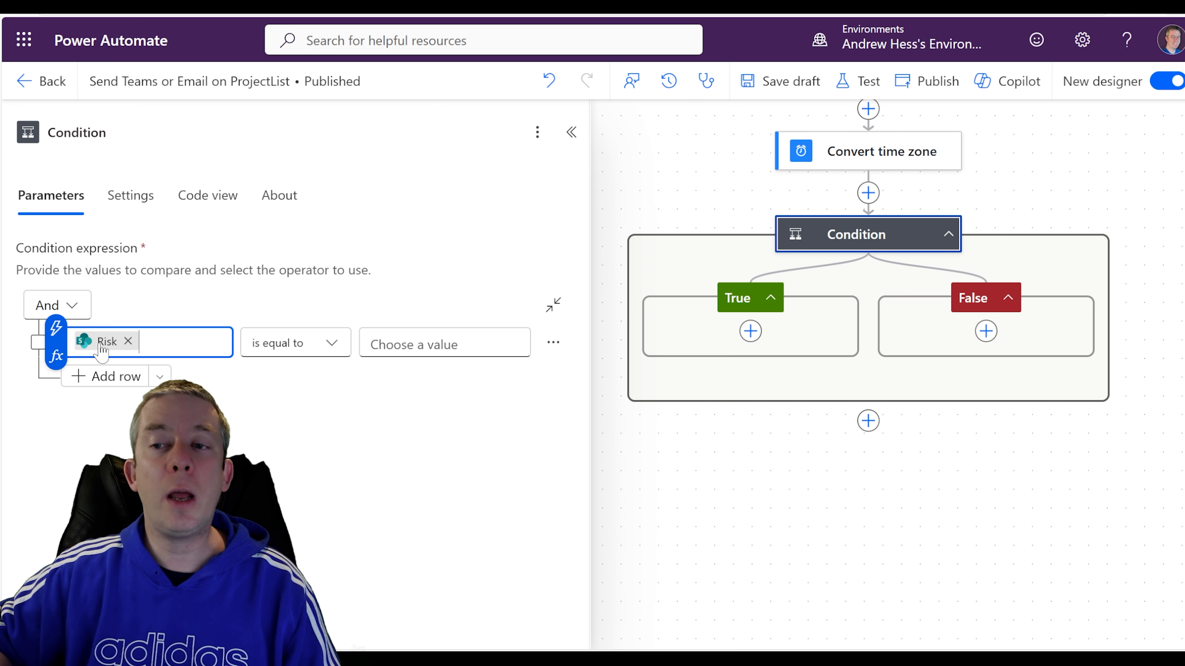
Enter High as the comparison value, after checking the Risk values in SharePoint.
{"action": "left_click", "coordinate": [420, 345]}
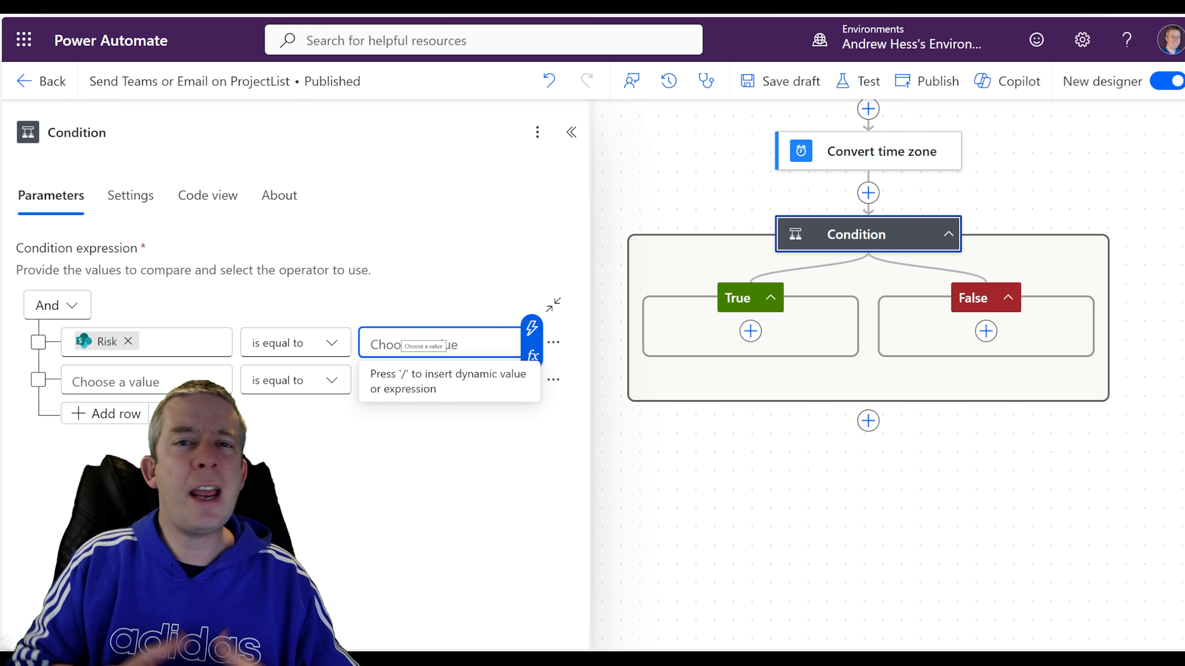
{"action": "key", "text": "ctrl+Tab"}
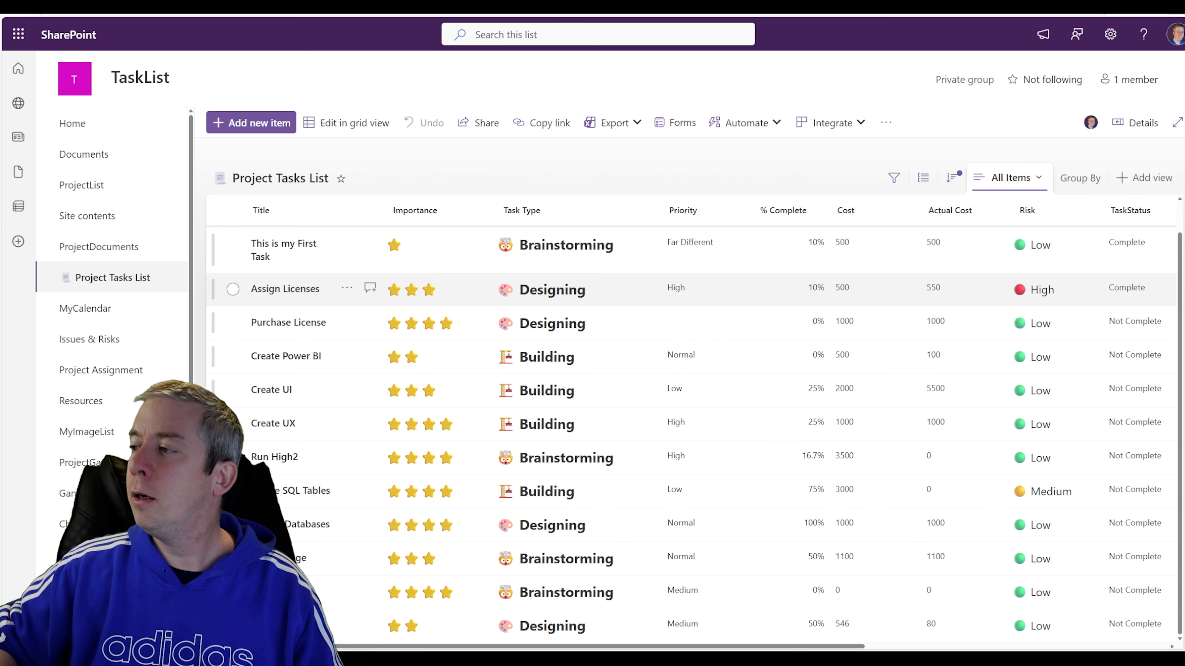
{"action": "left_click", "coordinate": [120, 7]}
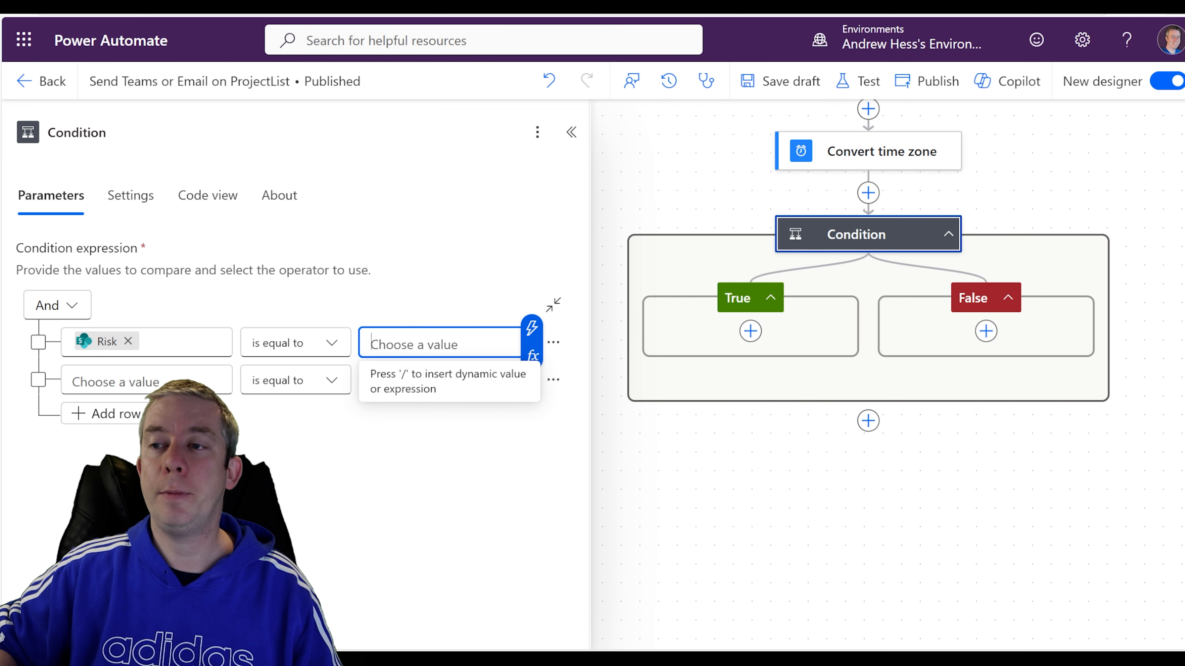
{"action": "type", "text": "High"}
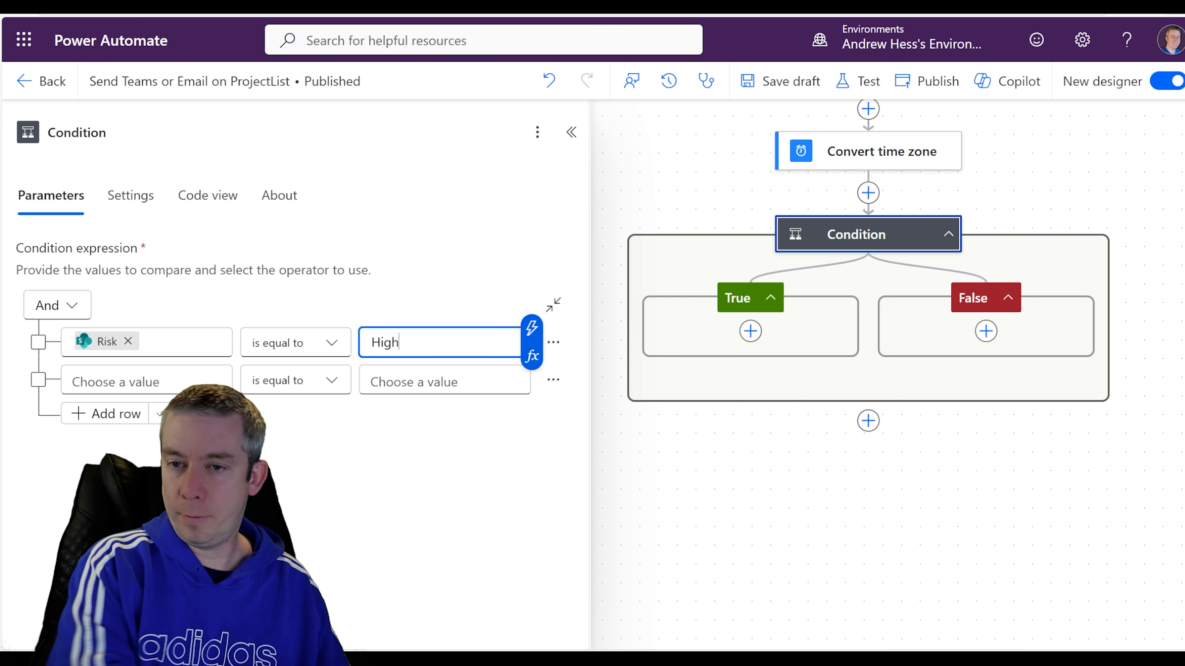
{"action": "left_click", "coordinate": [709, 490]}
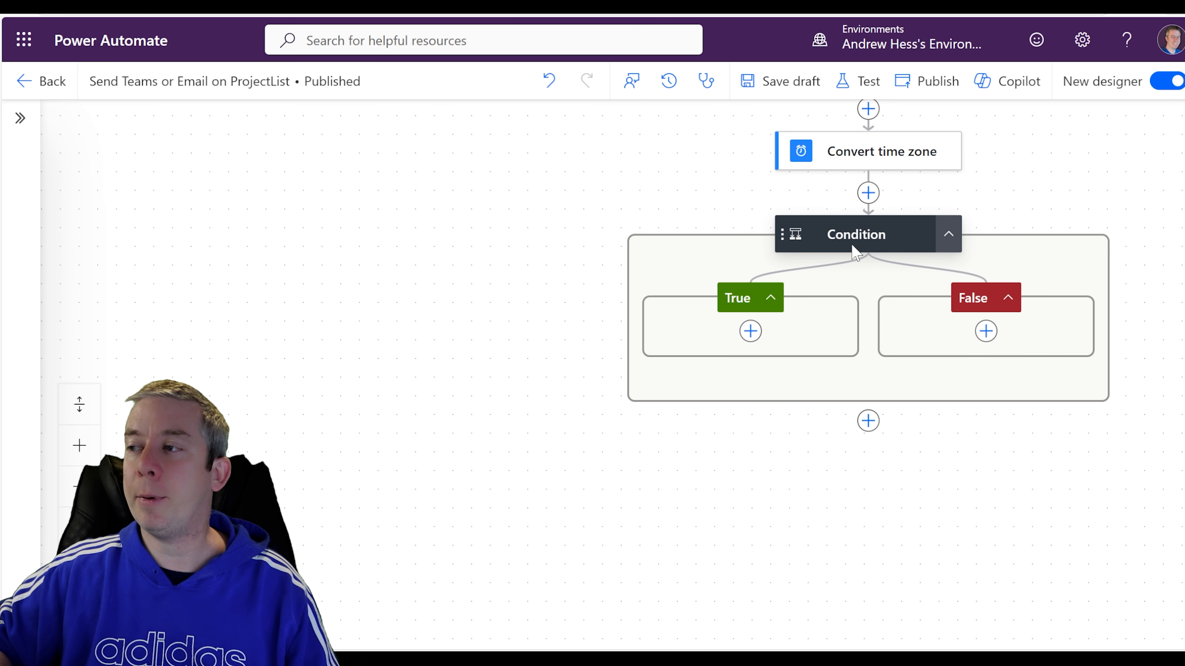
Add a Send an email (V2) action in the True branch addressed to the suggested recipient.
{"action": "left_click", "coordinate": [801, 252]}
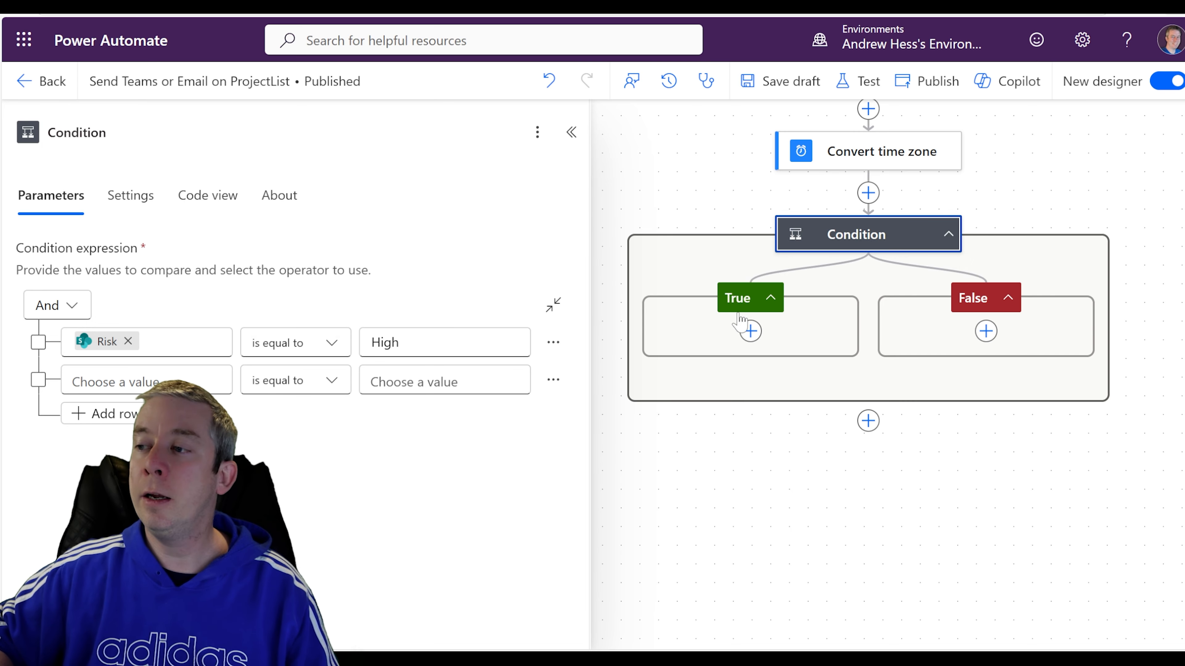
{"action": "left_click", "coordinate": [751, 330]}
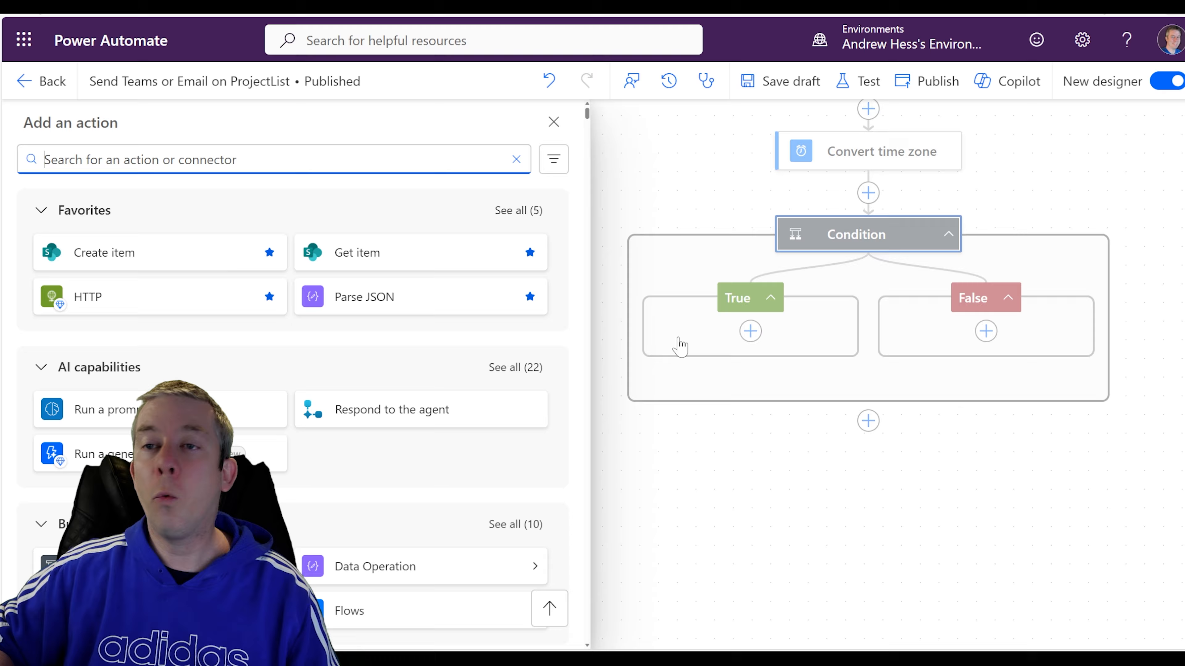
{"action": "type", "text": "send"}
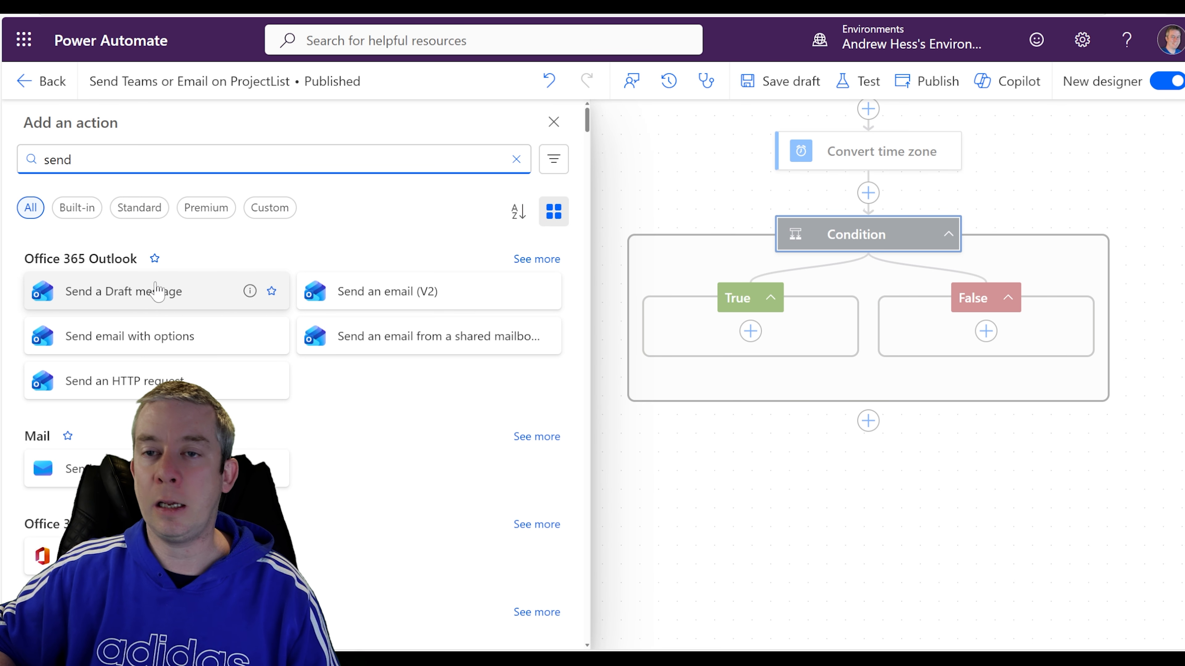
{"action": "left_click", "coordinate": [358, 290]}
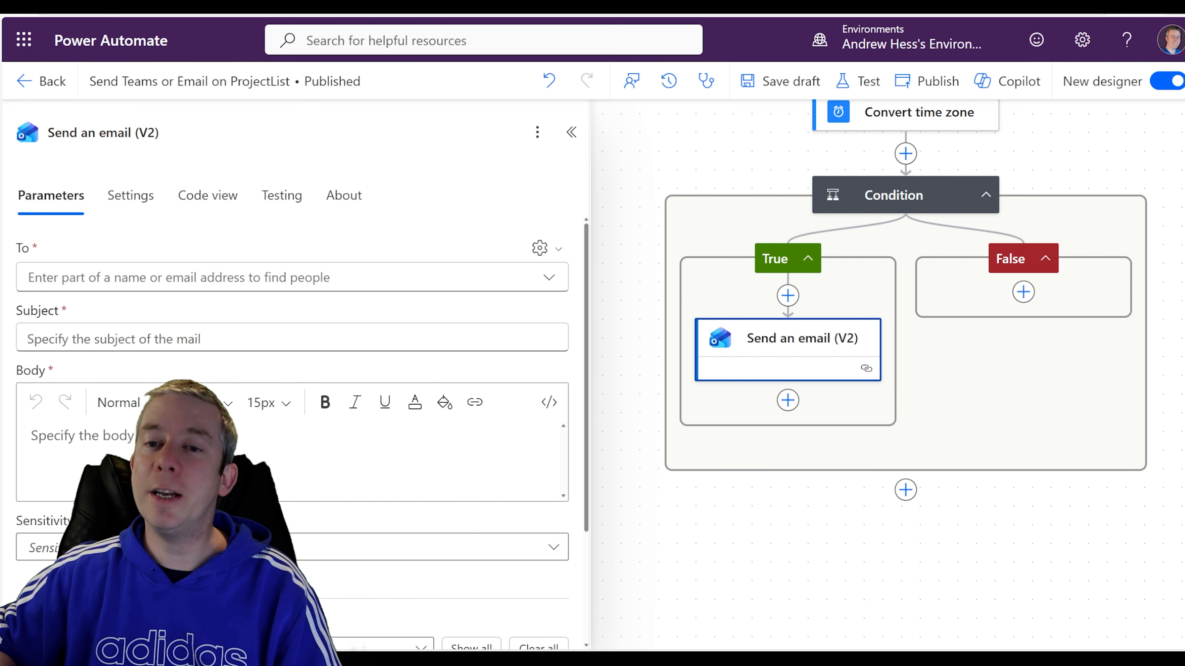
{"action": "left_click", "coordinate": [292, 277]}
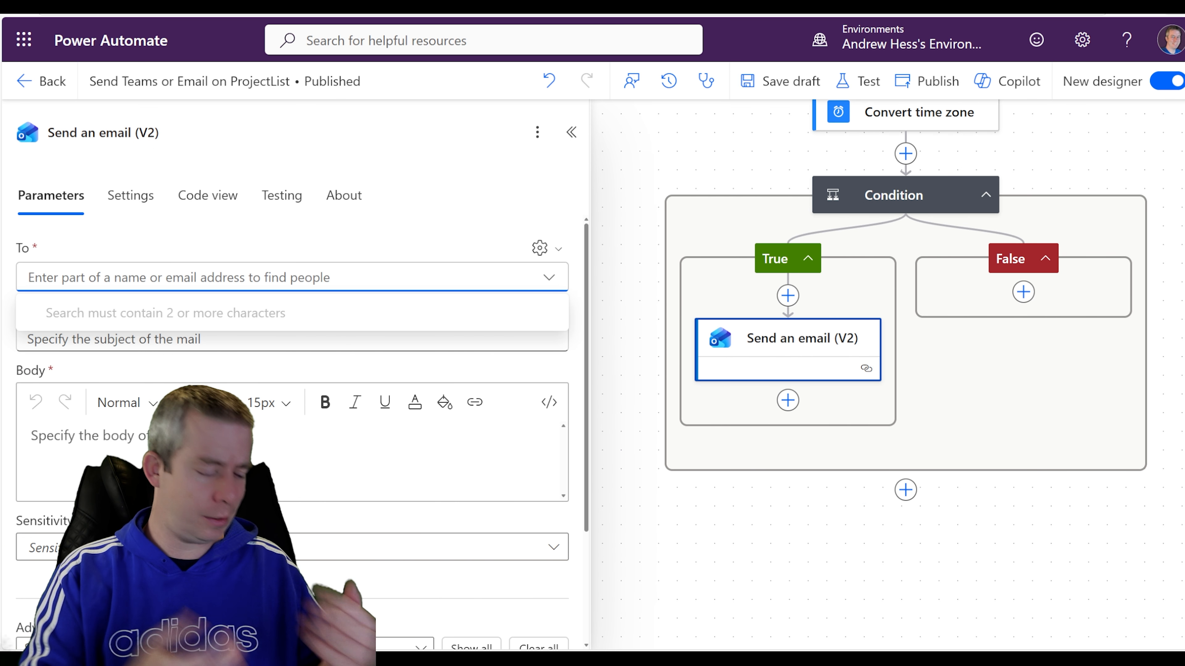
{"action": "type", "text": "andrew"}
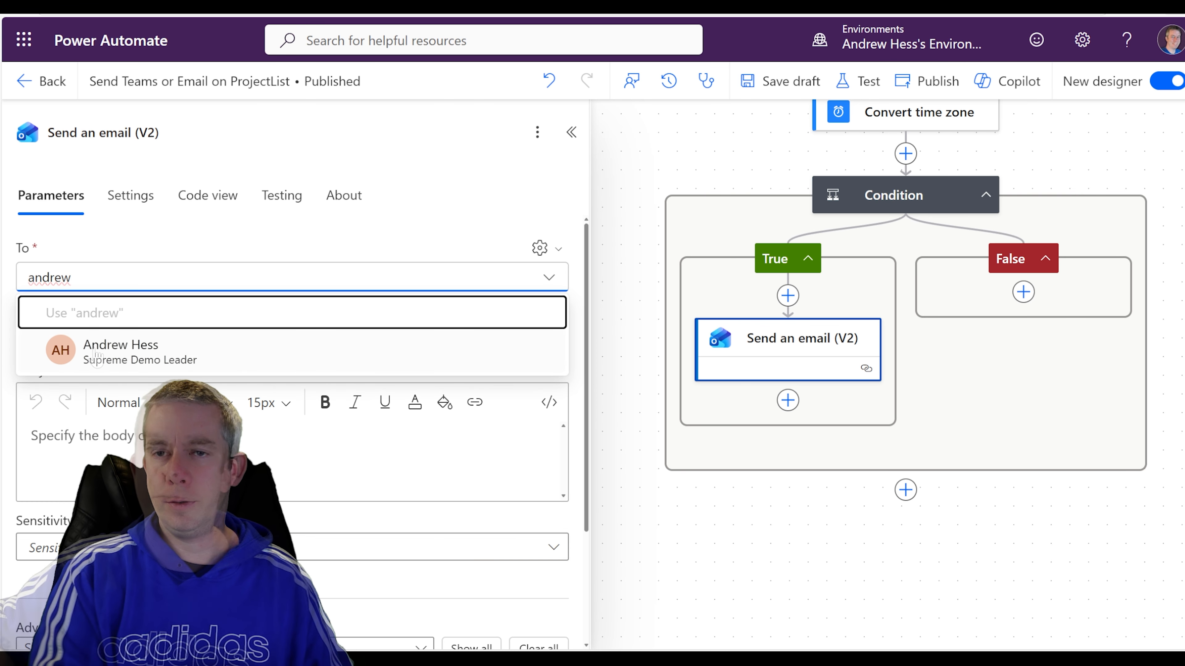
{"action": "left_click", "coordinate": [96, 355]}
{"action": "scroll", "coordinate": [95, 262], "scroll_direction": "down", "scroll_amount": 2}
{"action": "scroll", "coordinate": [90, 306], "scroll_direction": "up", "scroll_amount": 1}
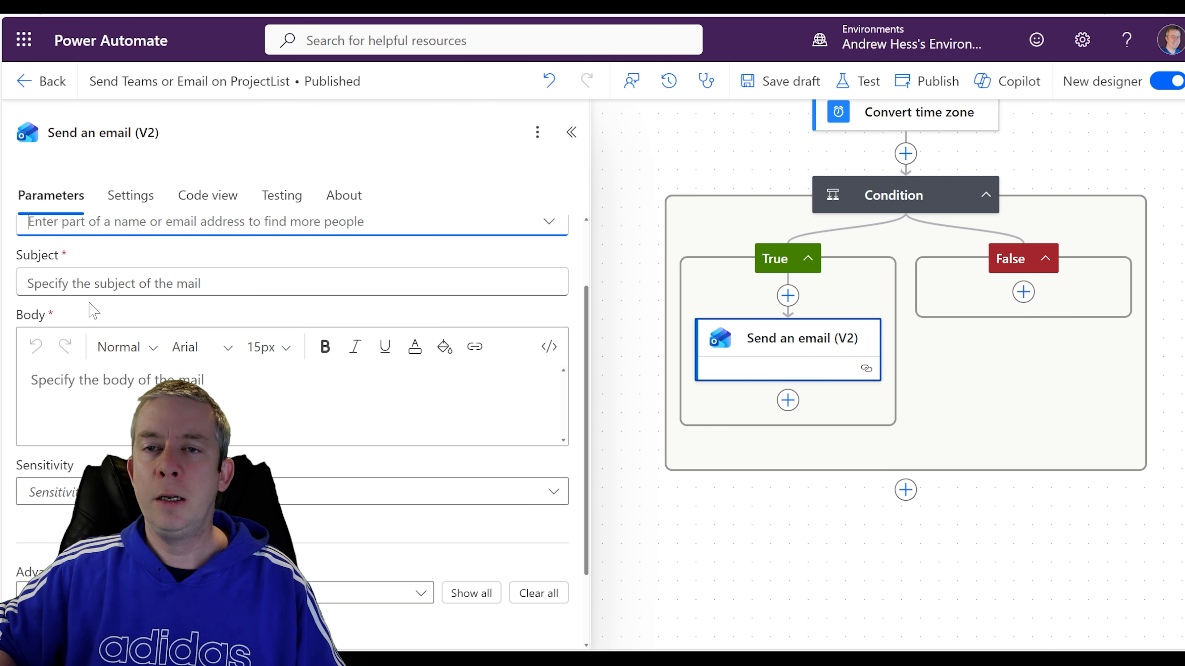
Set the email subject to 'The Risk: [Title] is High' using the item's Title token.
{"action": "left_click", "coordinate": [90, 285]}
{"action": "type", "text": "A Risk was Reported at"}
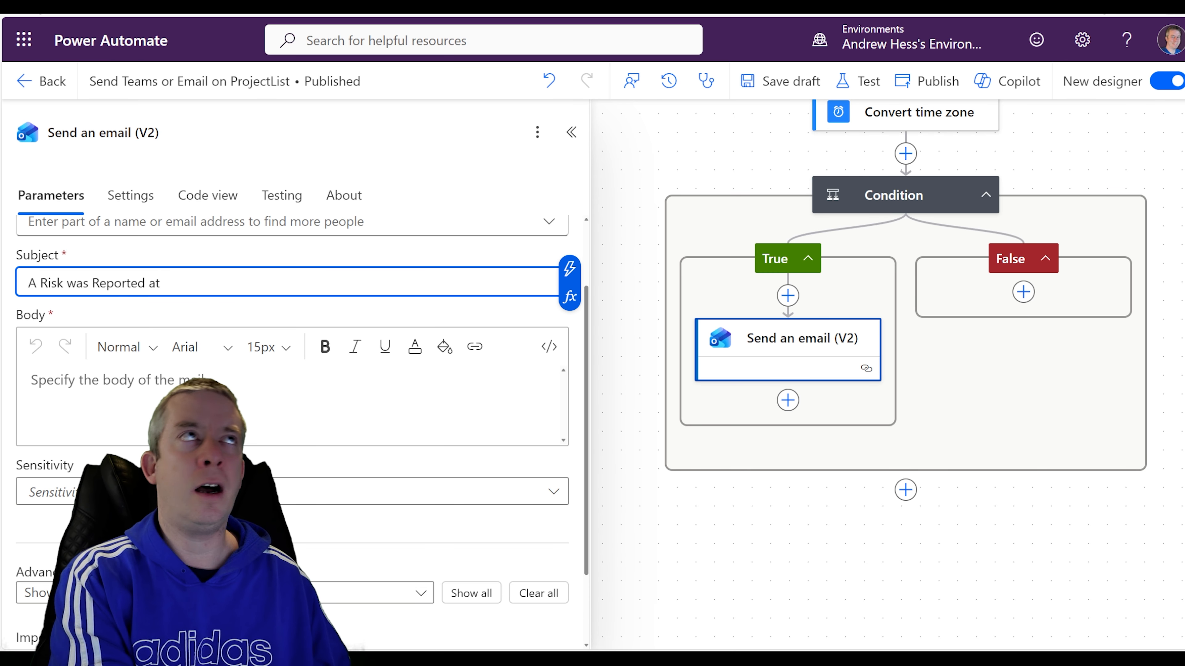
{"action": "type", "text": " High"}
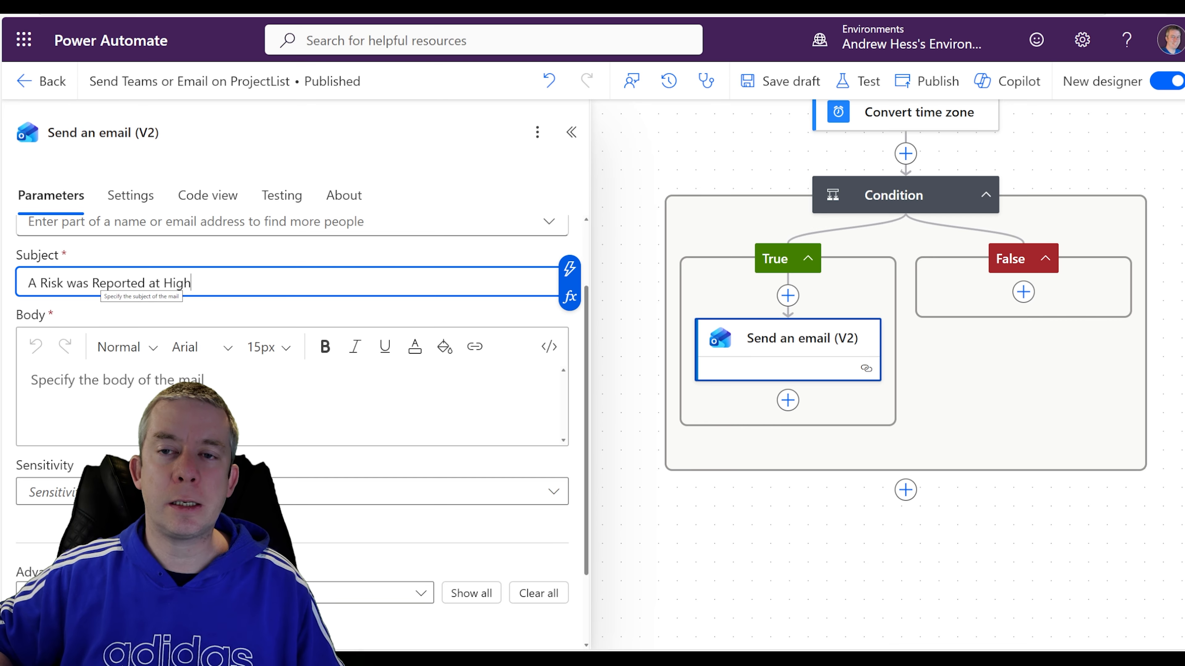
{"action": "left_click_drag", "start_coordinate": [88, 283], "coordinate": [28, 282]}
{"action": "type", "text": "The Risk"}
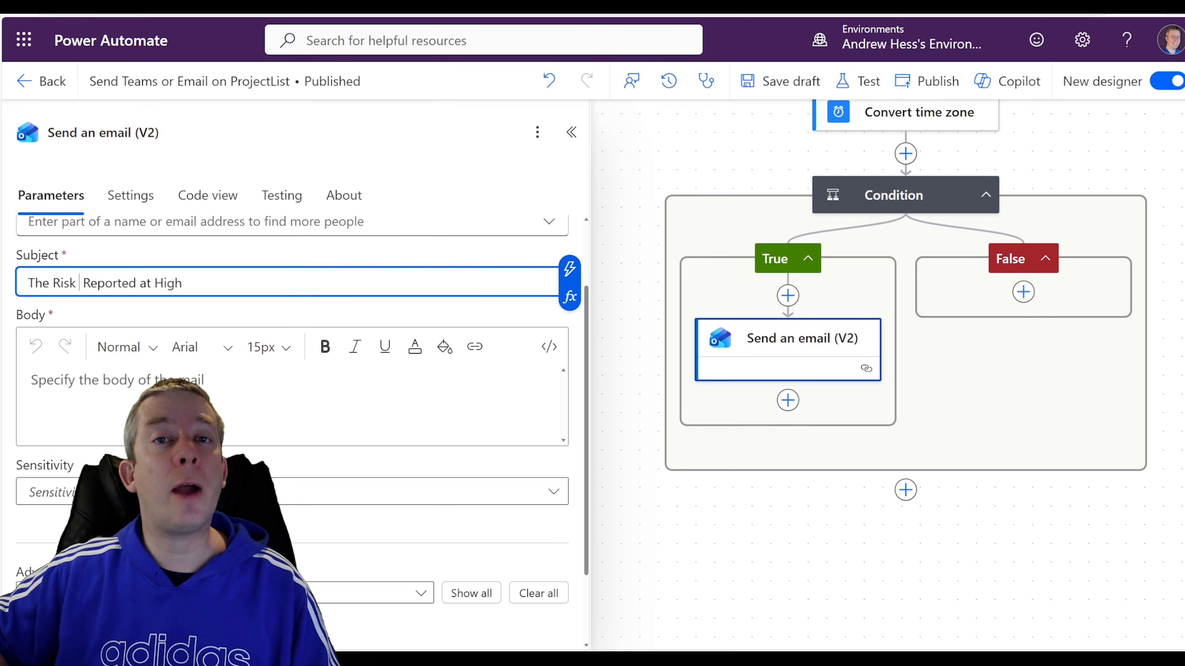
{"action": "left_click", "coordinate": [569, 268]}
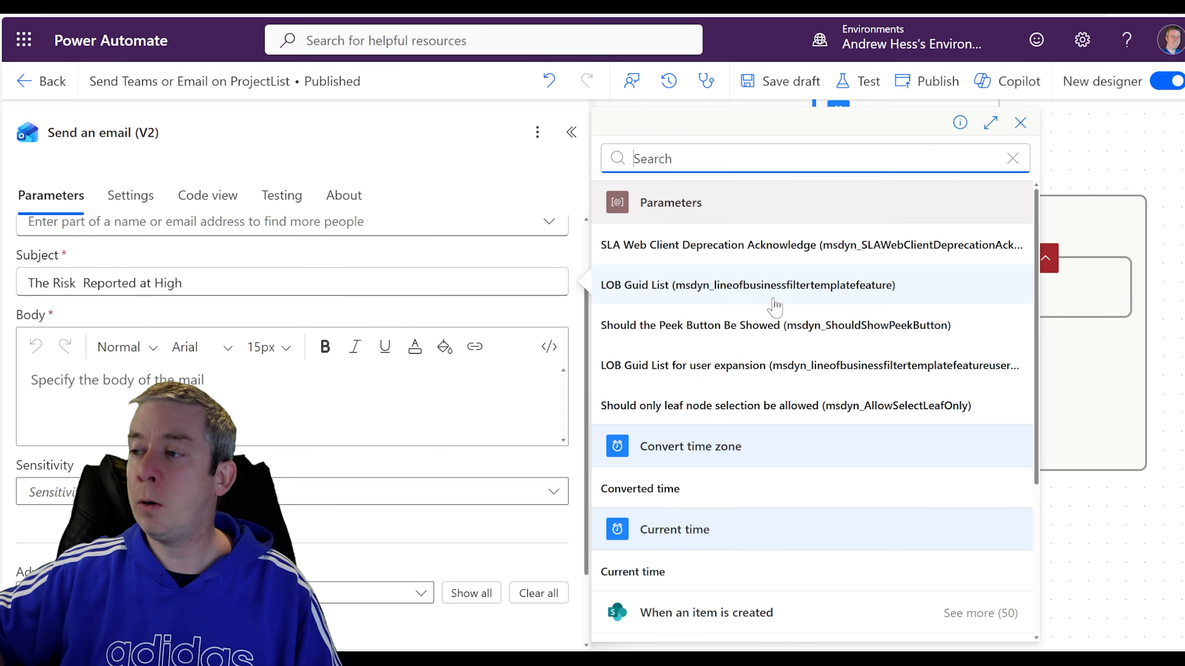
{"action": "scroll", "coordinate": [674, 386], "scroll_direction": "down", "scroll_amount": 5}
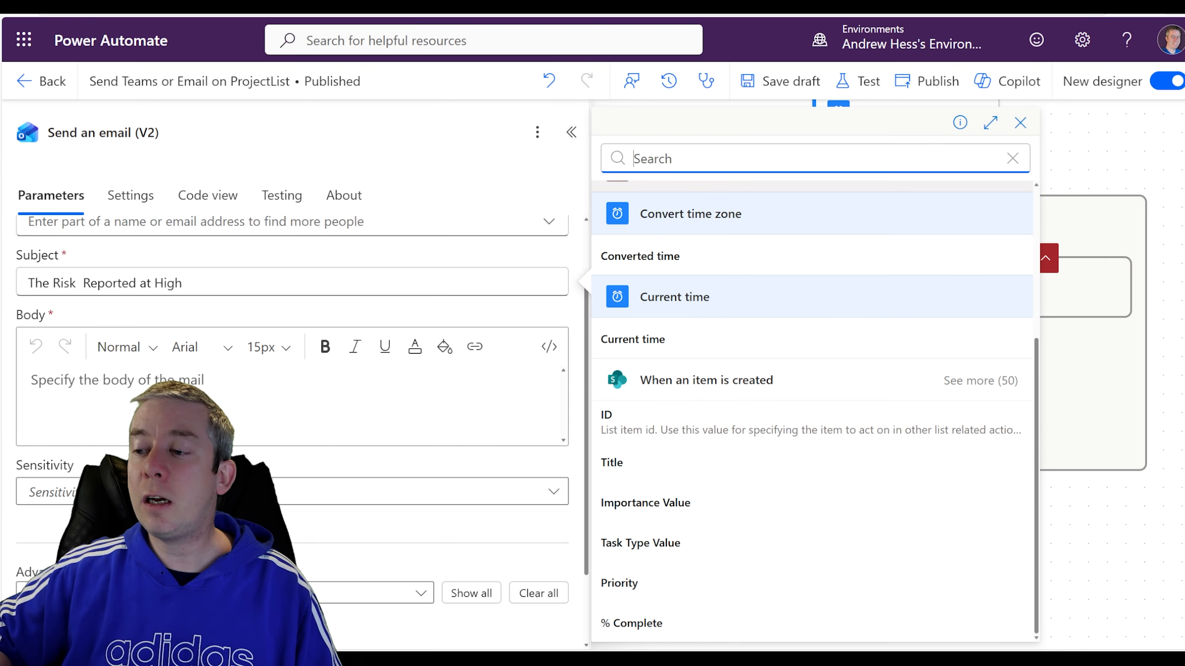
{"action": "left_click", "coordinate": [632, 474]}
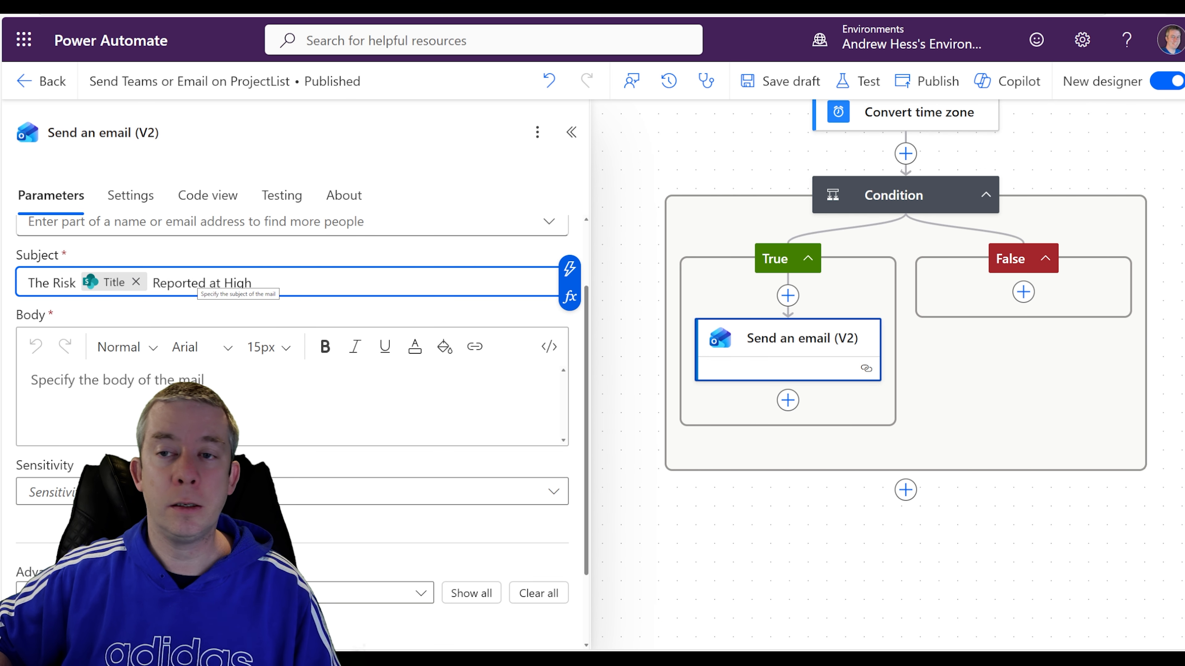
{"action": "left_click_drag", "start_coordinate": [223, 283], "coordinate": [150, 283]}
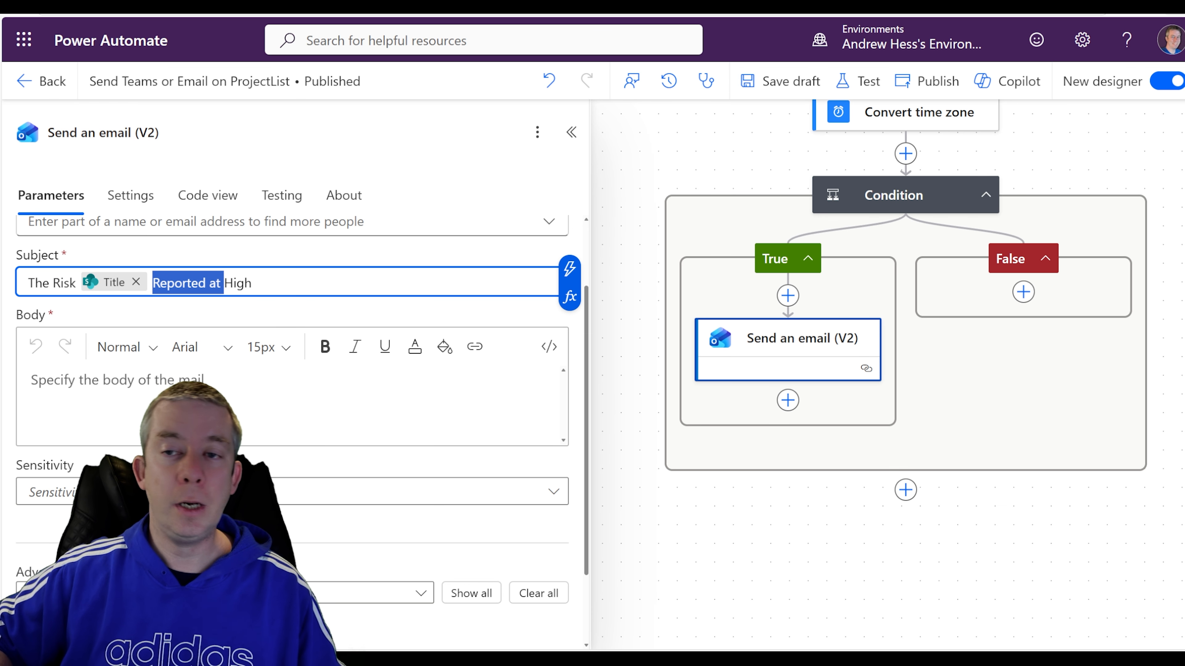
{"action": "type", "text": "is"}
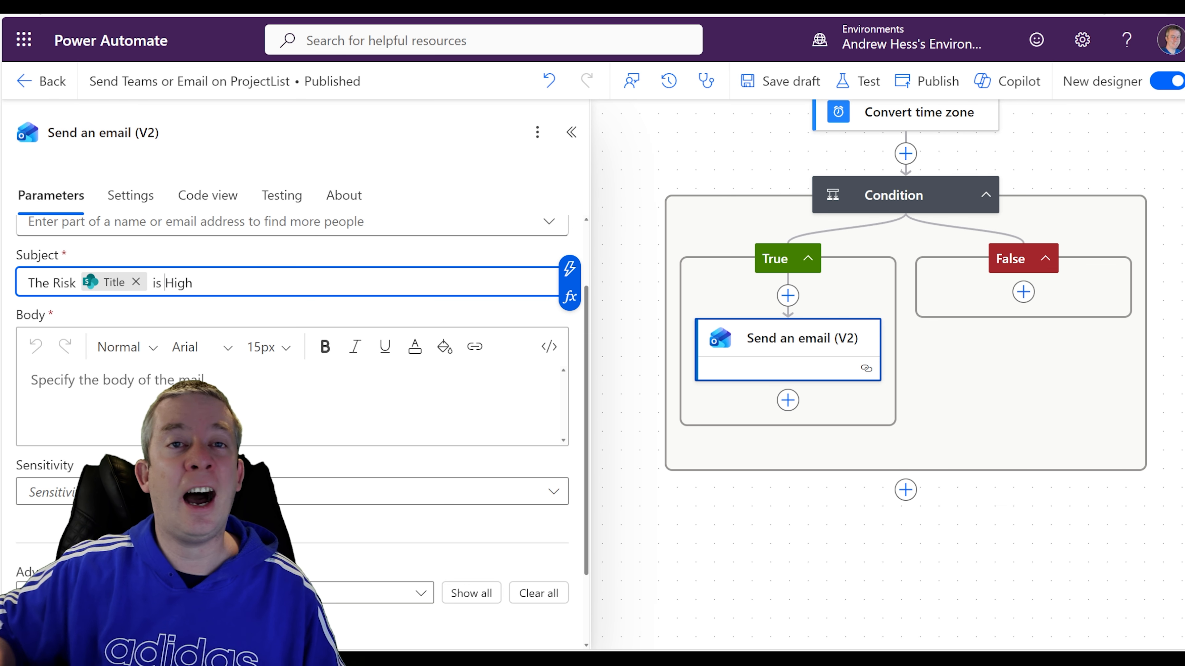
{"action": "left_click", "coordinate": [84, 290]}
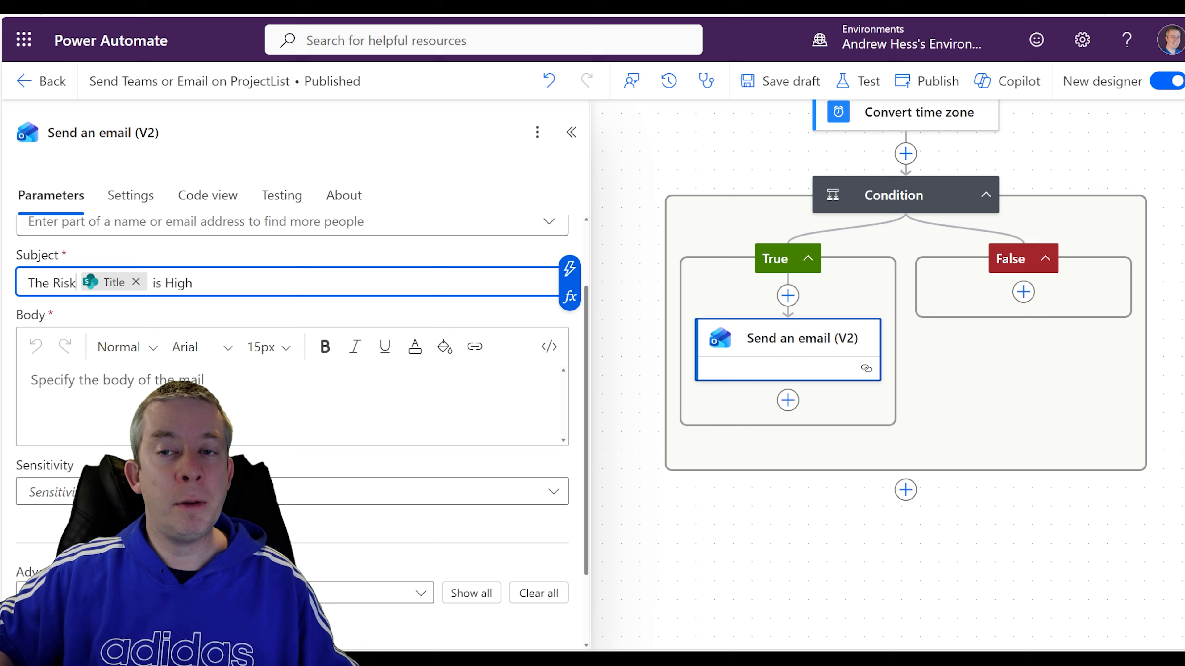
{"action": "type", "text": ":"}
{"action": "left_click", "coordinate": [158, 403]}
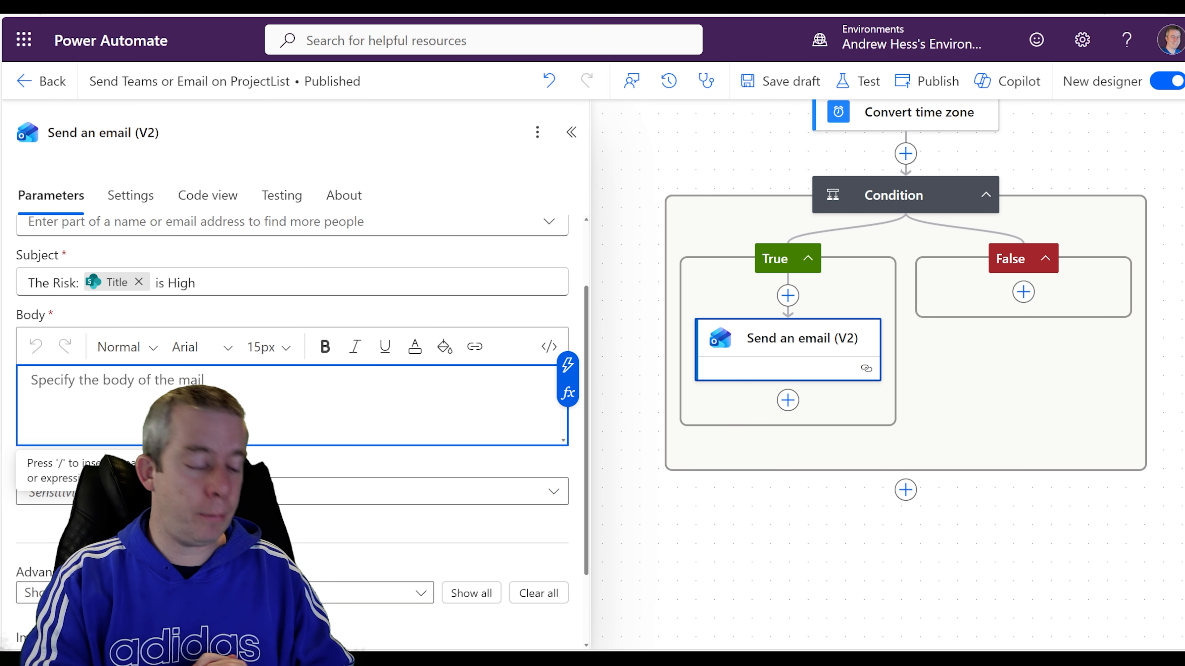
Write a greeting to the recipient, then 'risk reported high by' followed by the Created By DisplayName token.
{"action": "type", "text": "Hi Andrew,"}
{"action": "key", "text": "Return"}
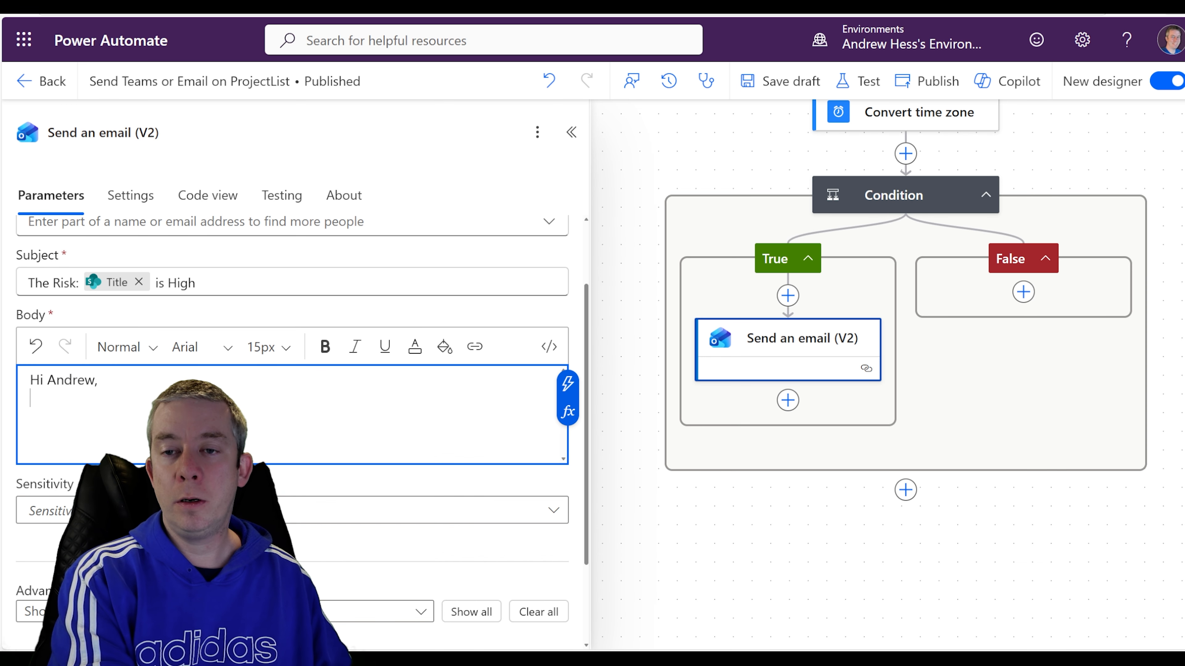
{"action": "key", "text": "Return"}
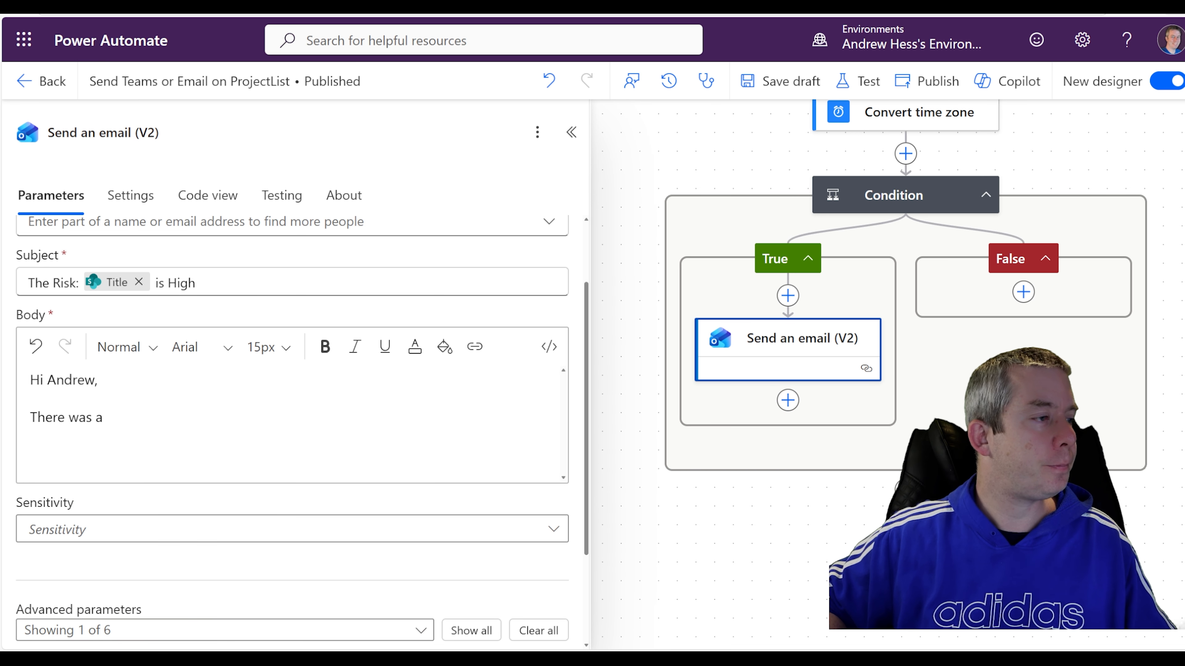
{"action": "left_click", "coordinate": [133, 418]}
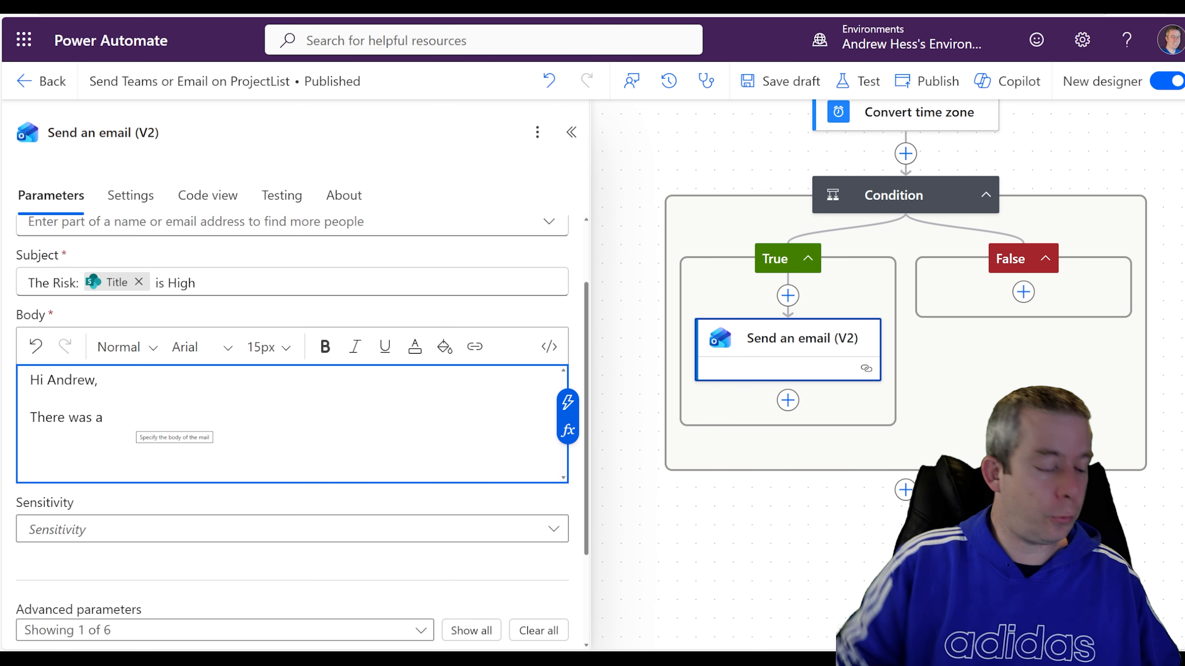
{"action": "type", "text": "risk reported high by"}
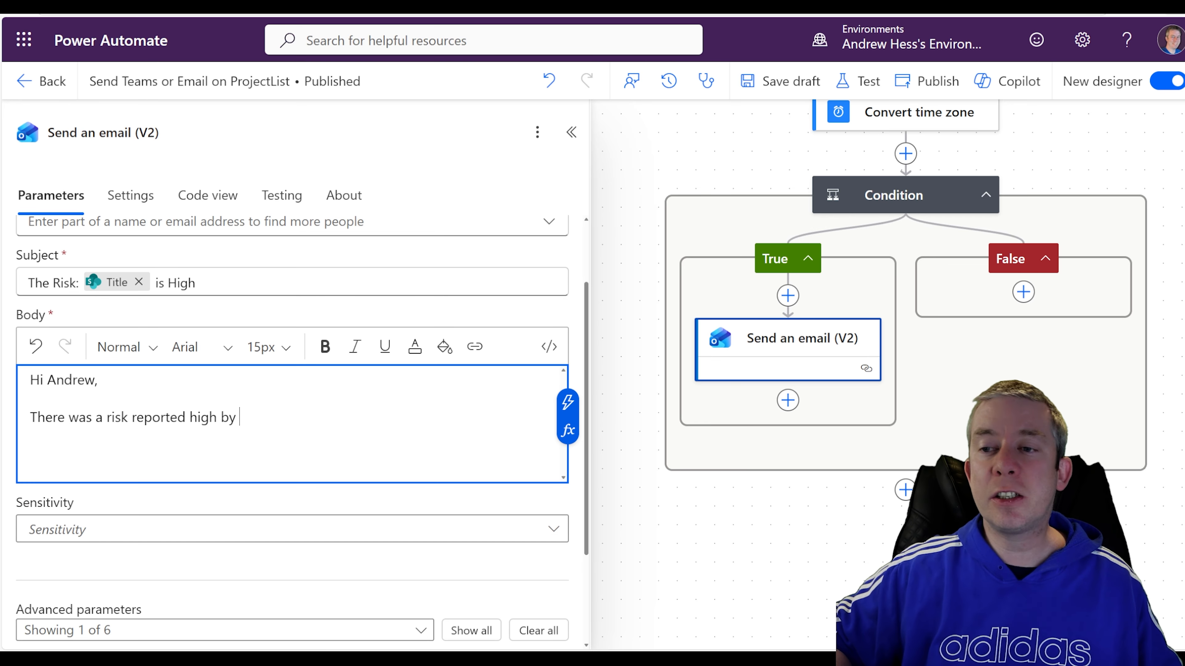
{"action": "left_click", "coordinate": [570, 414]}
{"action": "scroll", "coordinate": [793, 374], "scroll_direction": "down", "scroll_amount": 5}
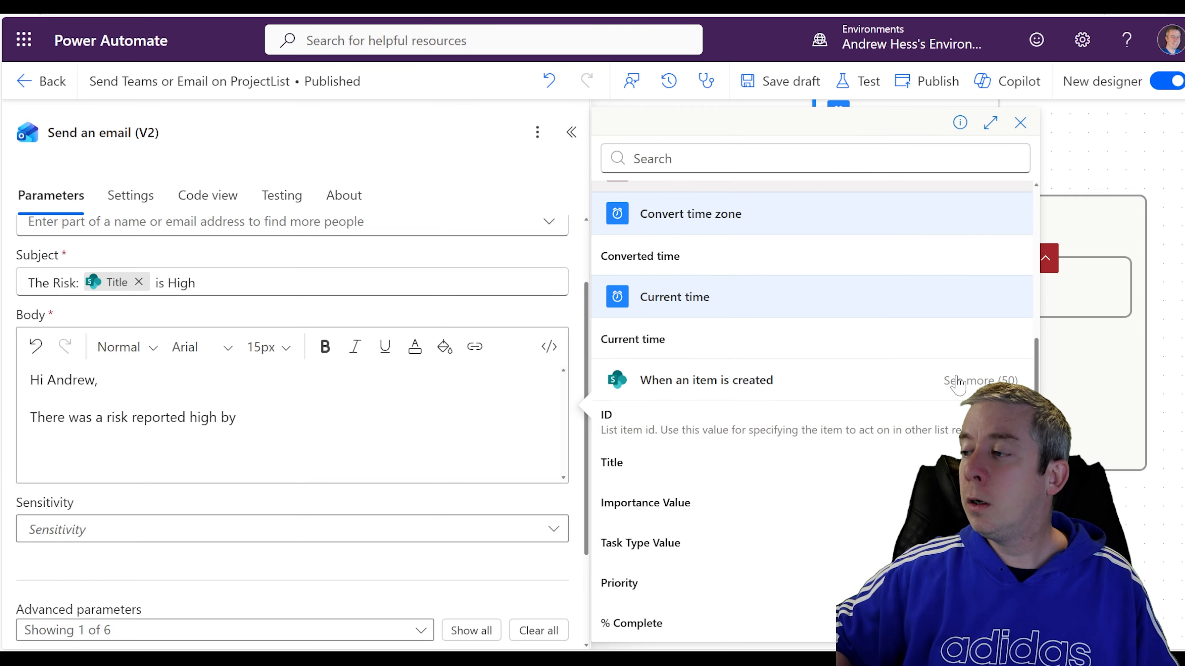
{"action": "scroll", "coordinate": [780, 352], "scroll_direction": "up", "scroll_amount": 5}
{"action": "left_click", "coordinate": [802, 158]}
{"action": "type", "text": "cr"}
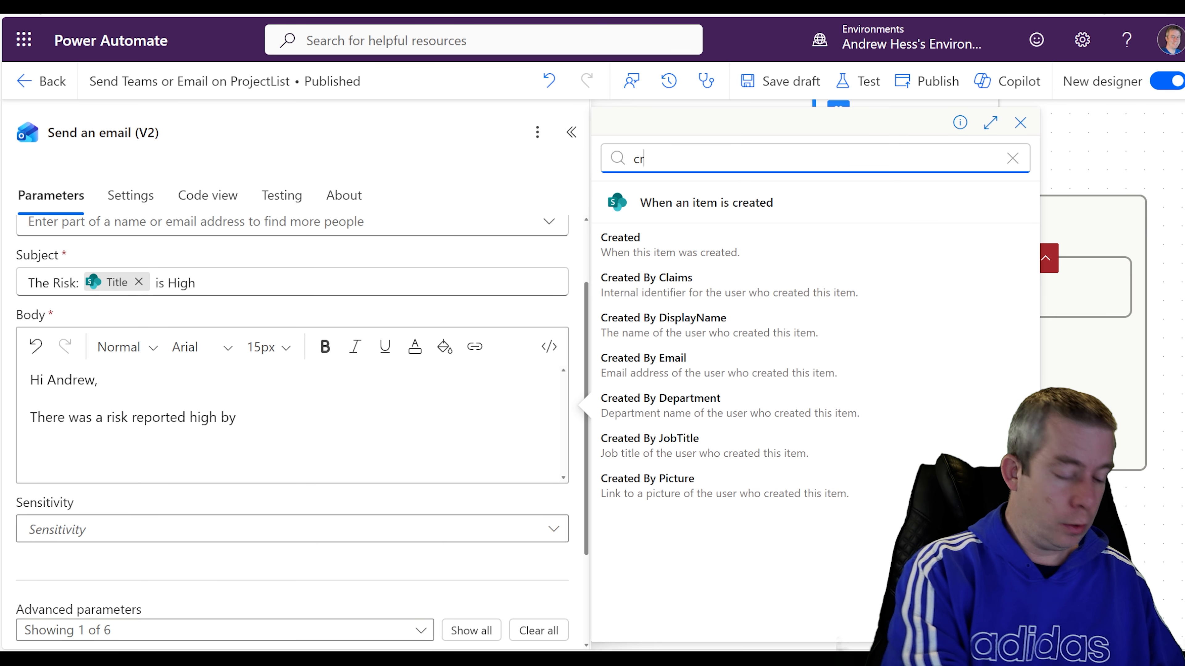
{"action": "type", "text": "eated"}
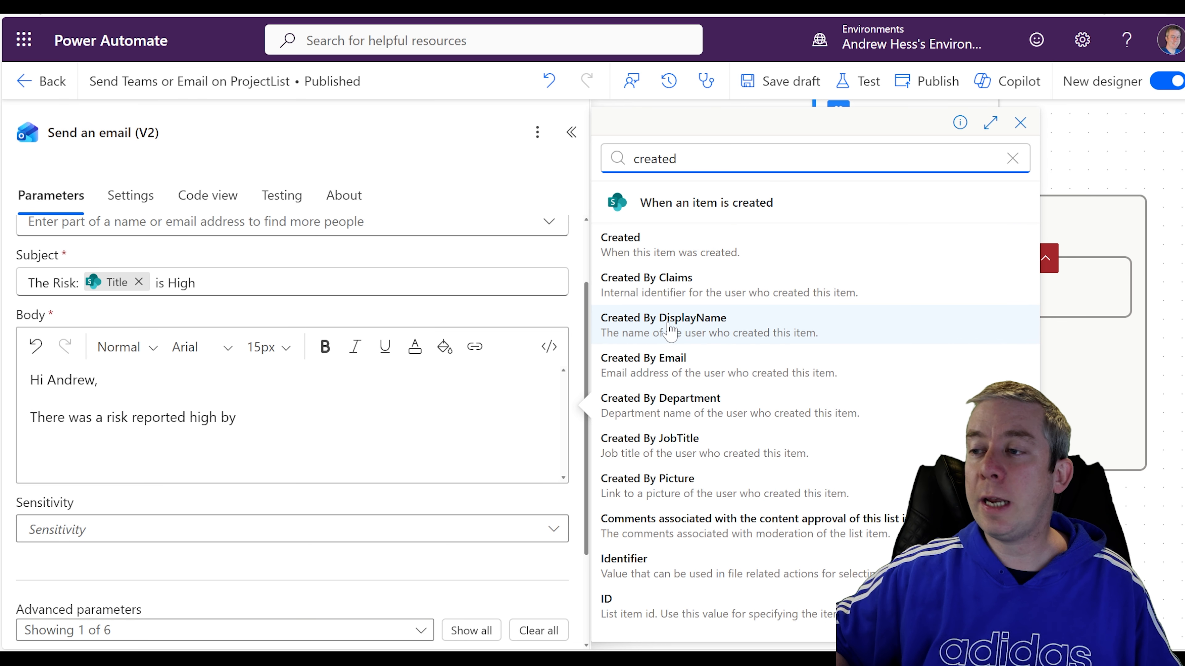
{"action": "left_click", "coordinate": [672, 327]}
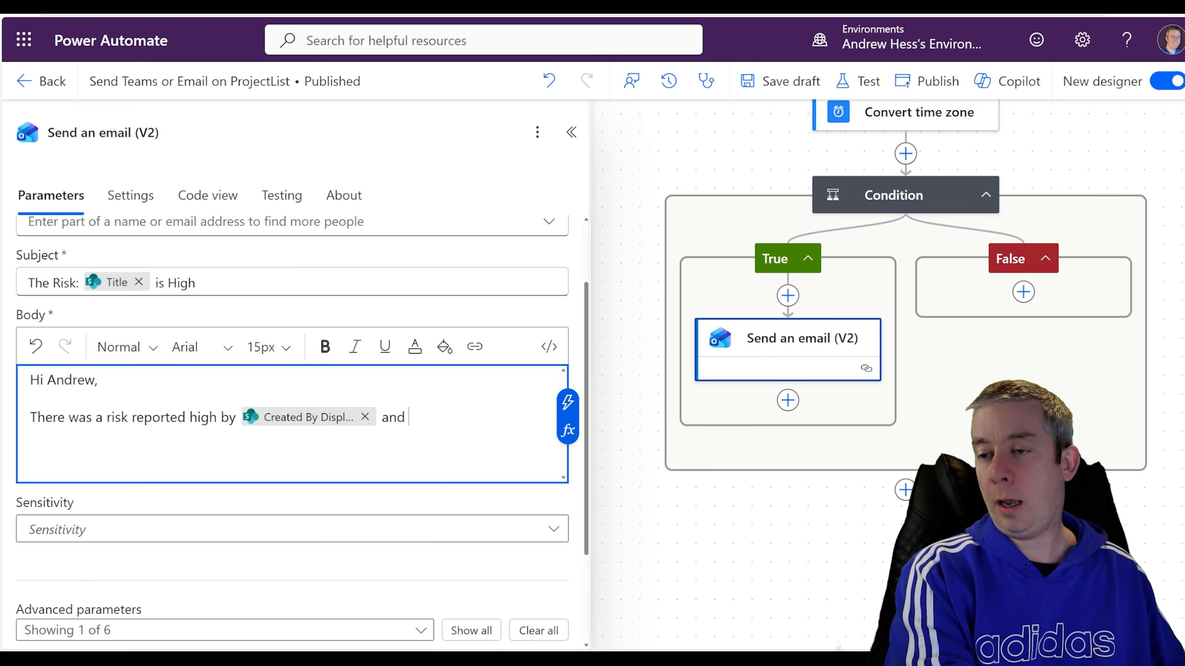
Finish with 'you should check it out.' and 'Here is a link to our SharePoint list: Click here to visit the site'.
{"action": "type", "text": "you should check it out"}
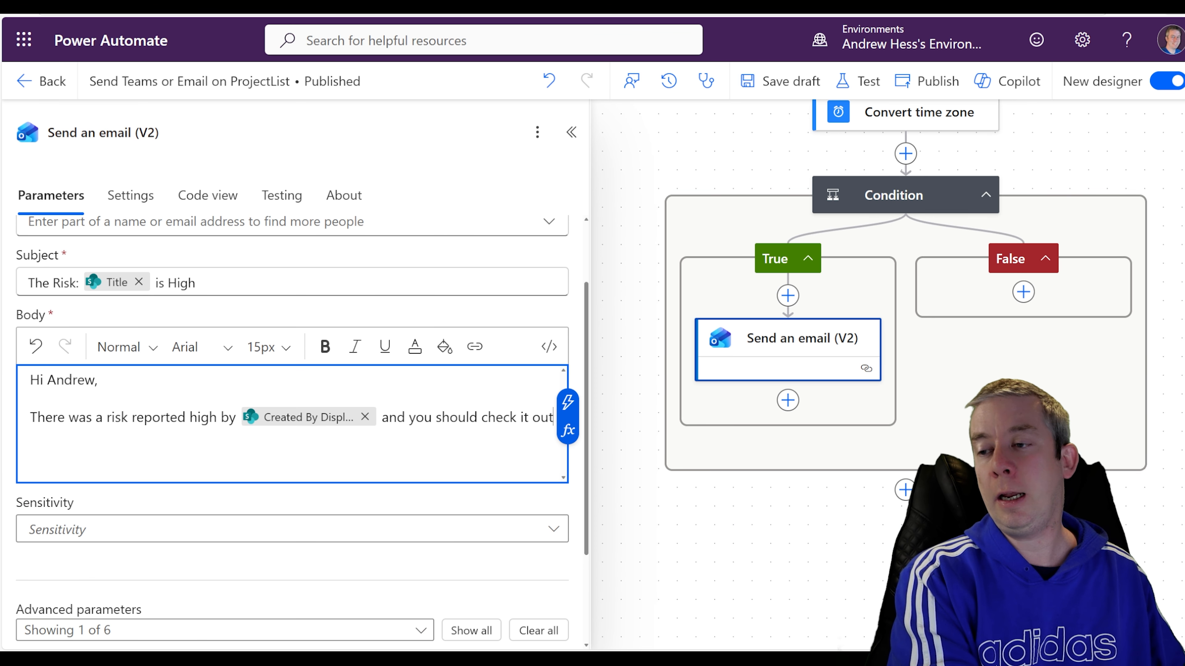
{"action": "type", "text": "."}
{"action": "key", "text": "Return"}
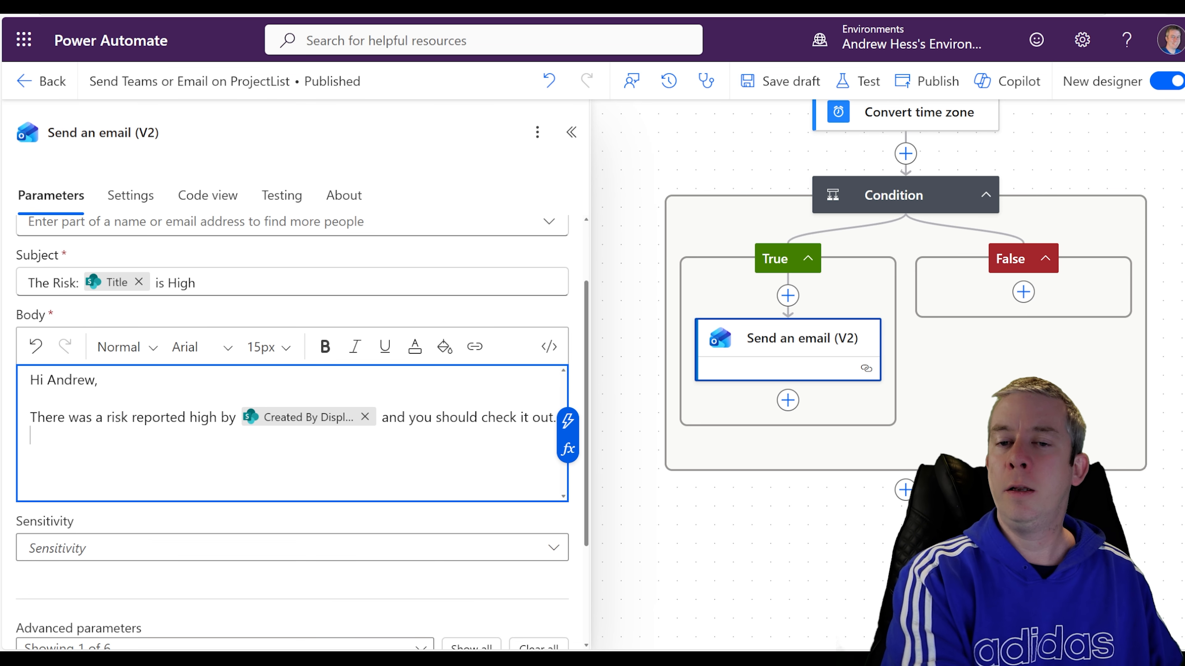
{"action": "type", "text": "Here is a link"}
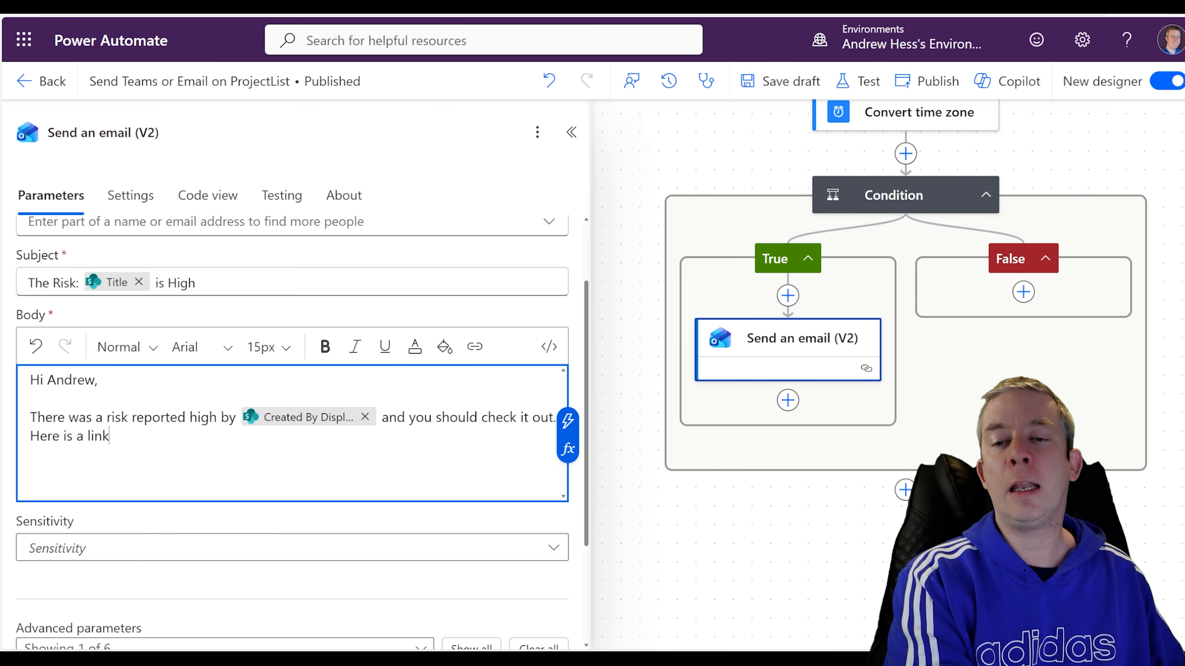
{"action": "type", "text": " to our SharePoin"}
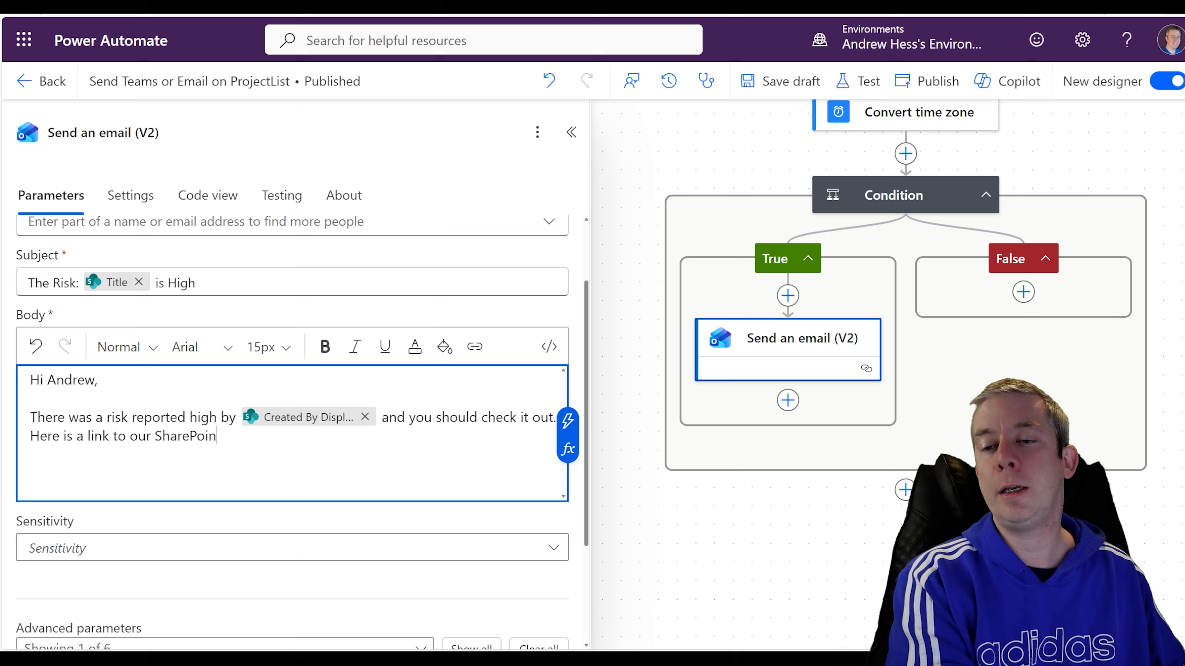
{"action": "type", "text": "t list:"}
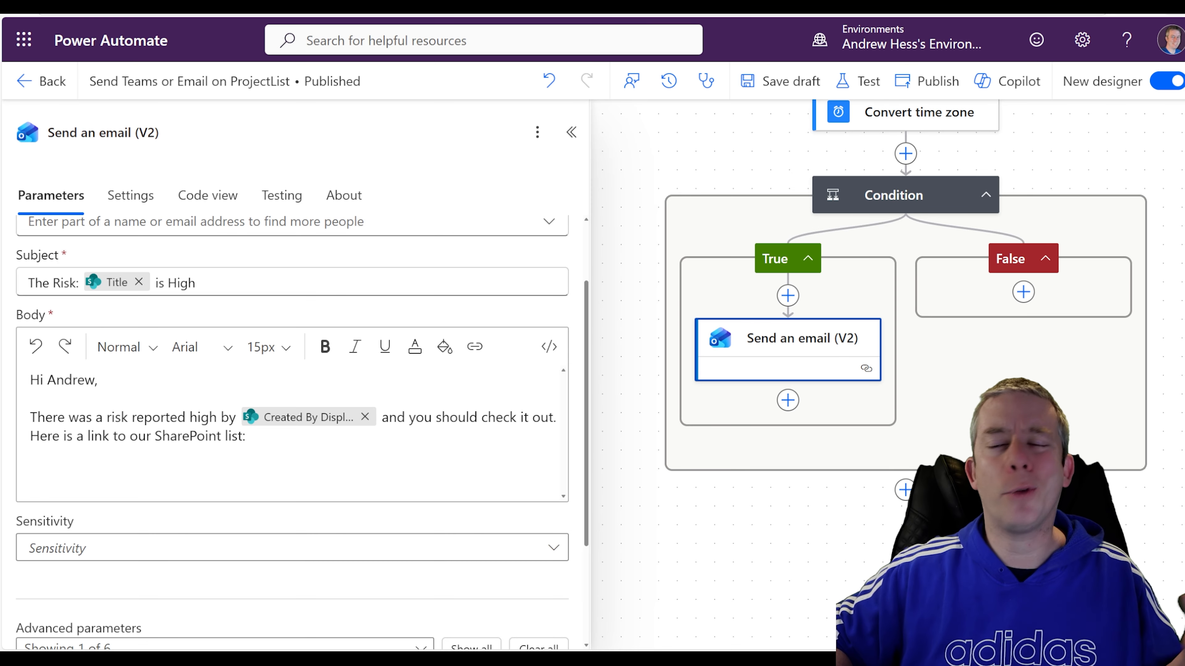
{"action": "left_click", "coordinate": [285, 438]}
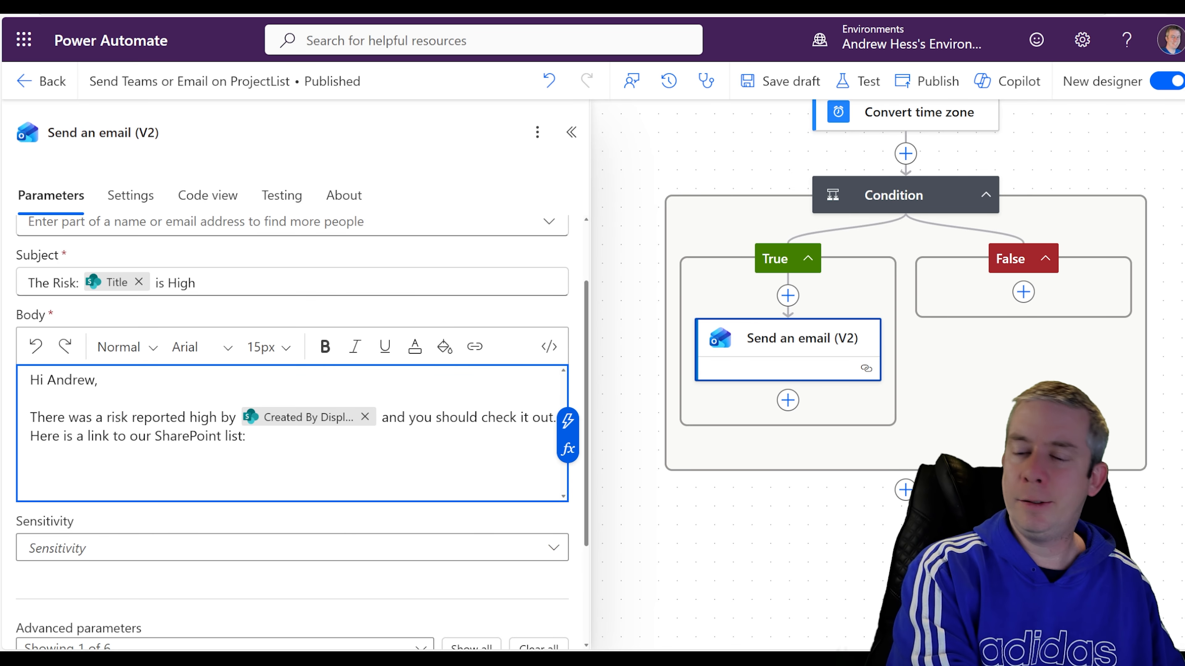
{"action": "type", "text": "Click here to vi"}
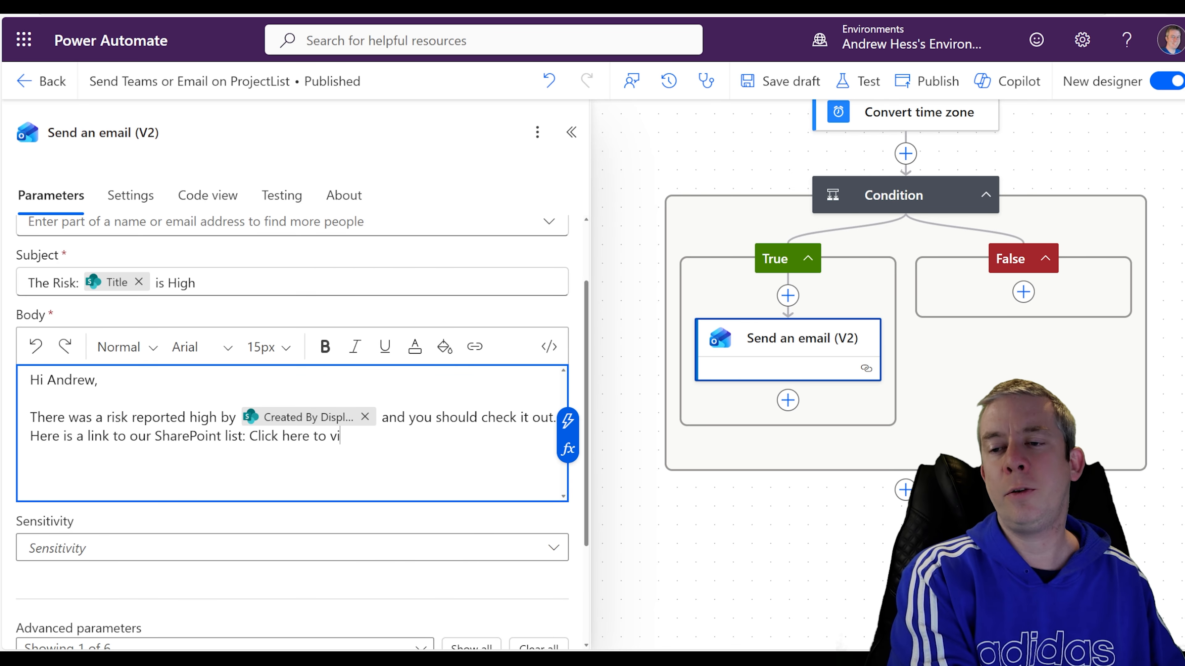
{"action": "type", "text": "sit the site"}
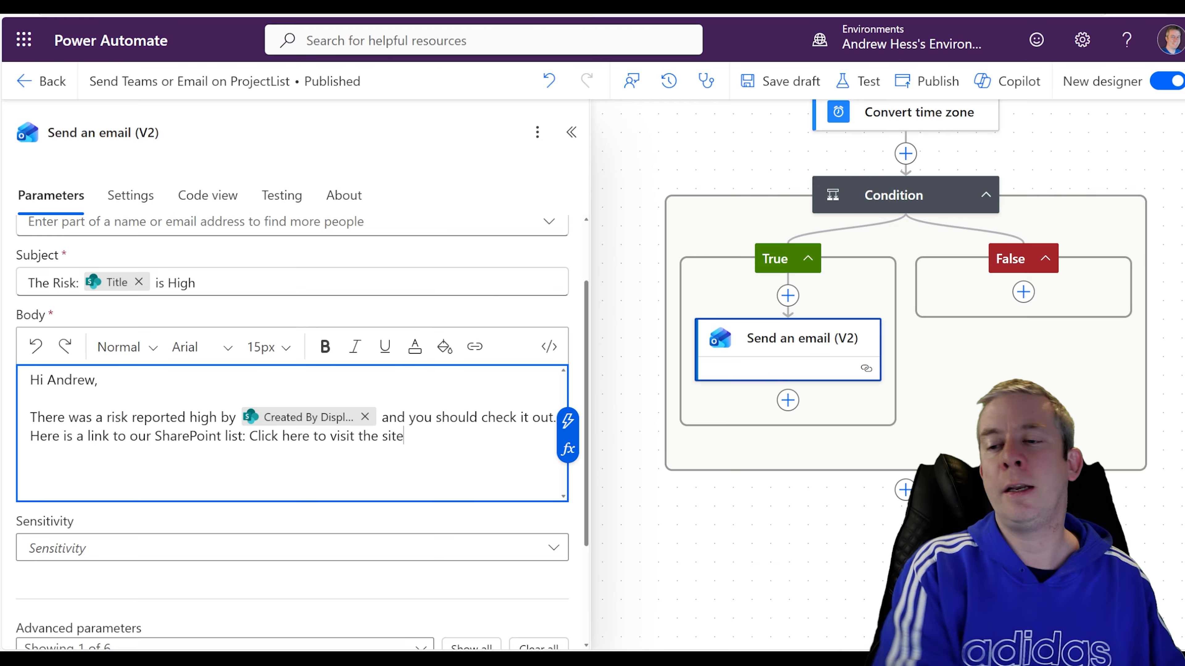
{"action": "key", "text": "ctrl+shift+Left"}
{"action": "key", "text": "ctrl+shift+Left"}
{"action": "key", "text": "ctrl+shift+Left"}
{"action": "key", "text": "ctrl+shift+Left"}
{"action": "key", "text": "ctrl+shift+Left"}
{"action": "key", "text": "ctrl+shift+Left"}
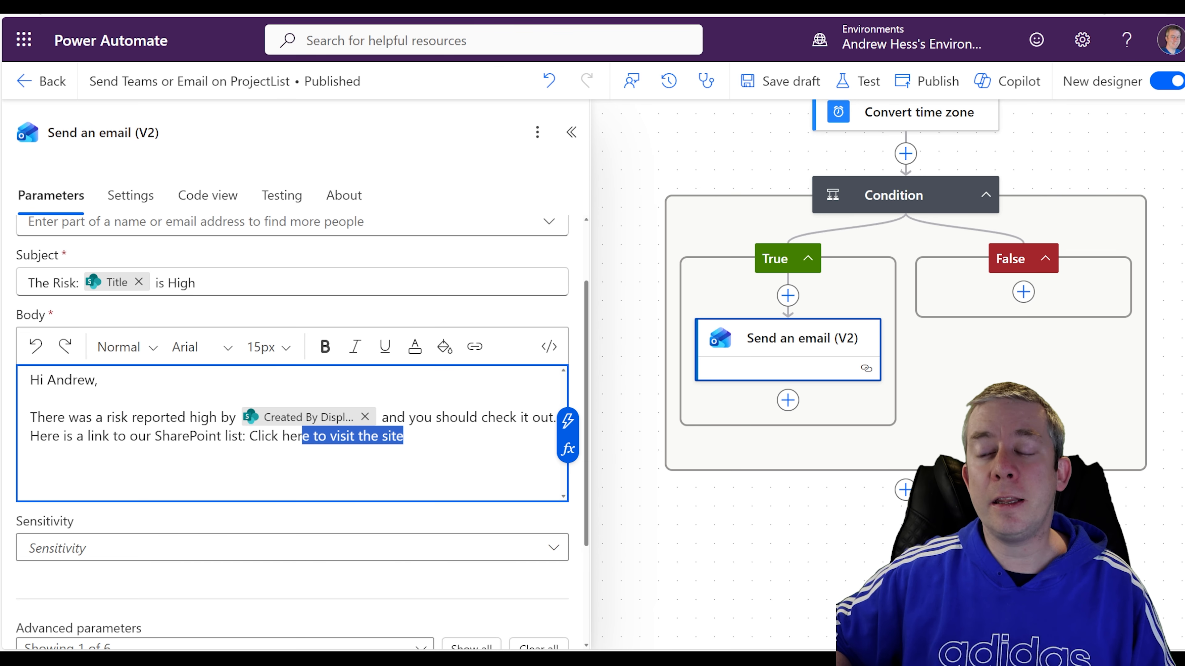
Link the 'Click here to visit the site' text to the pasted SharePoint list address.
{"action": "left_click", "coordinate": [476, 351]}
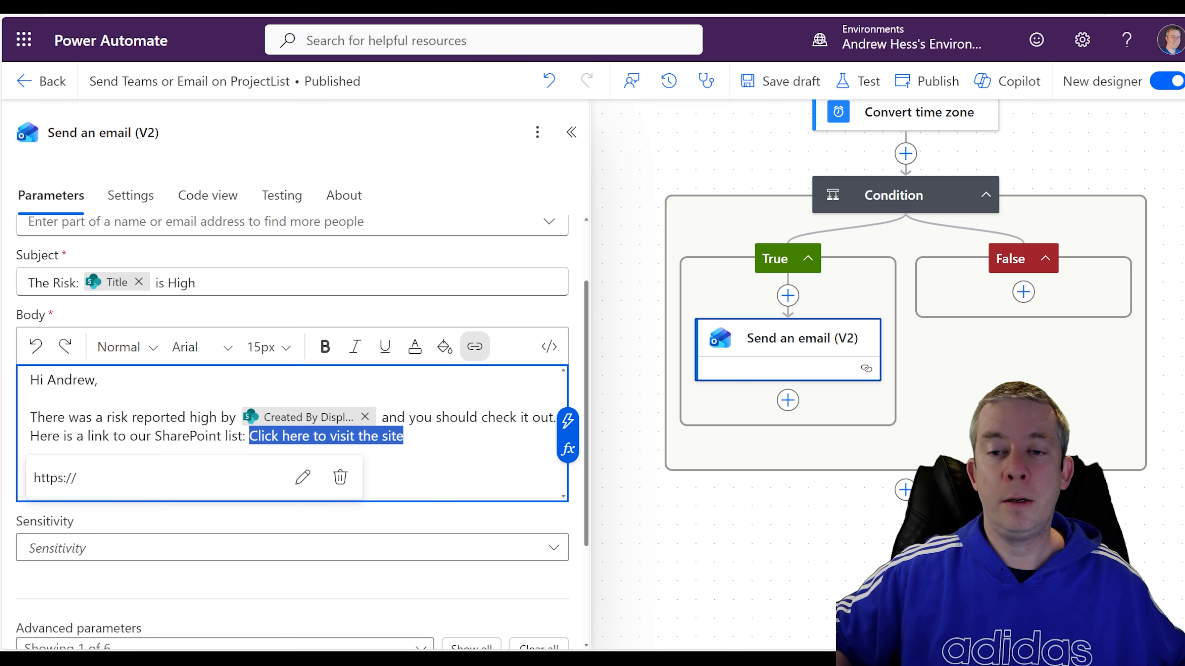
{"action": "left_click", "coordinate": [302, 479]}
{"action": "key", "text": "ctrl+a"}
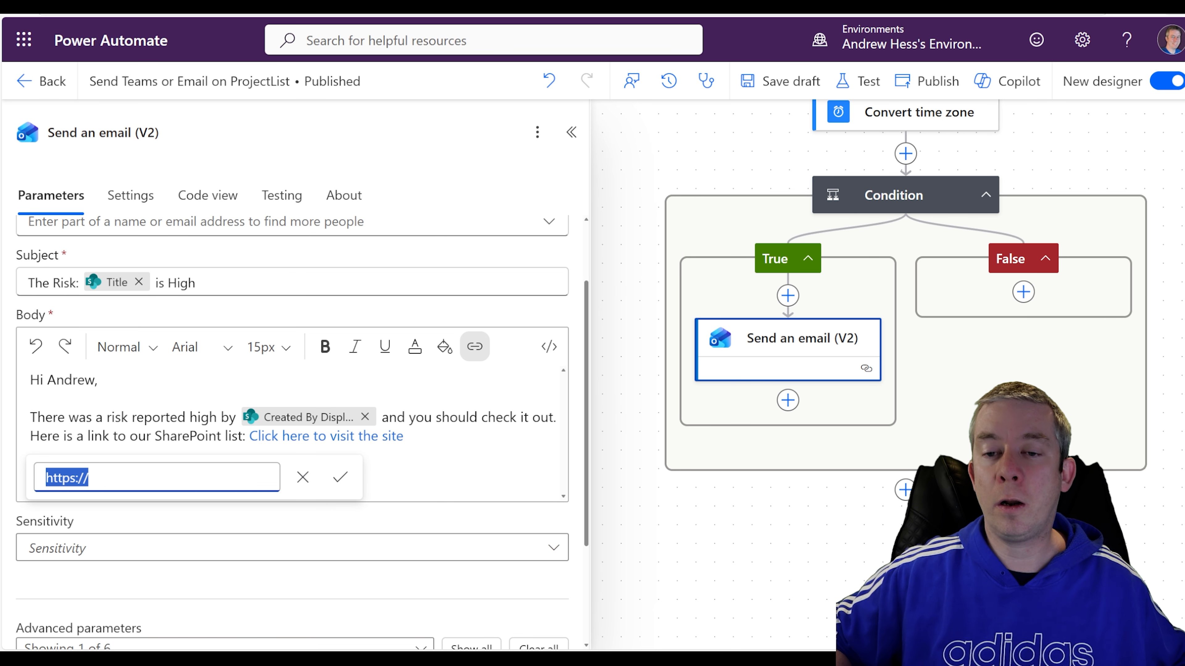
{"action": "type", "text": "https://myspquestions.sharepoint.com/sites/TaskList/Lists/ProjectTasksList/AllItems.aspx"}
{"action": "left_click", "coordinate": [340, 477]}
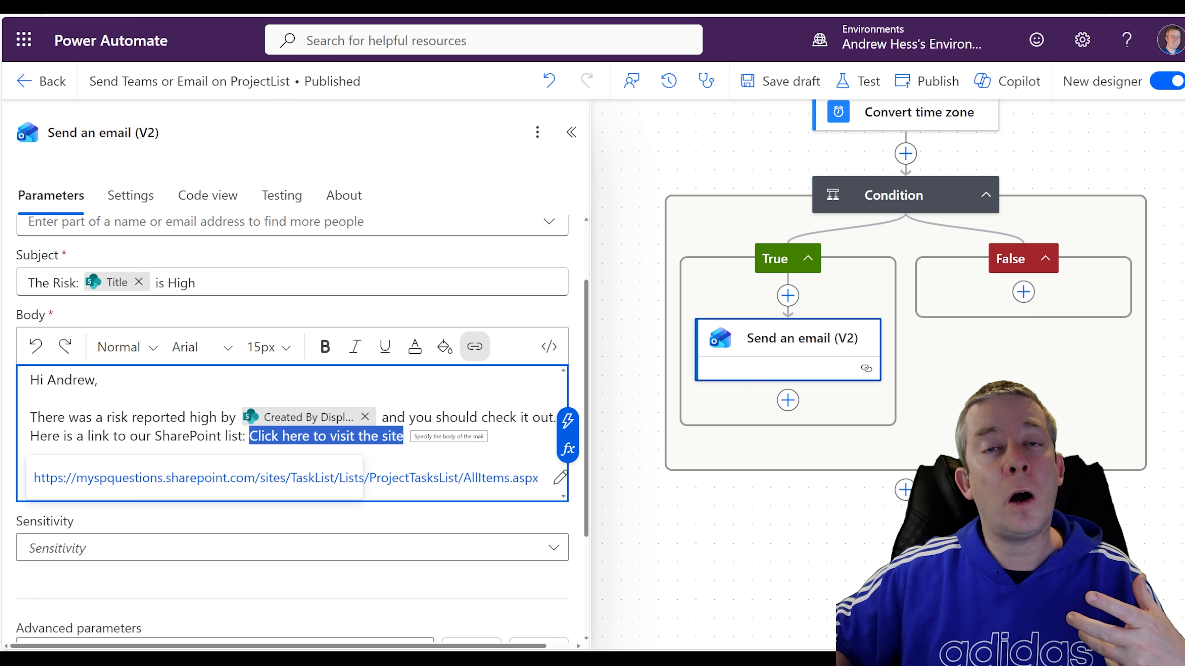
{"action": "left_click", "coordinate": [467, 418]}
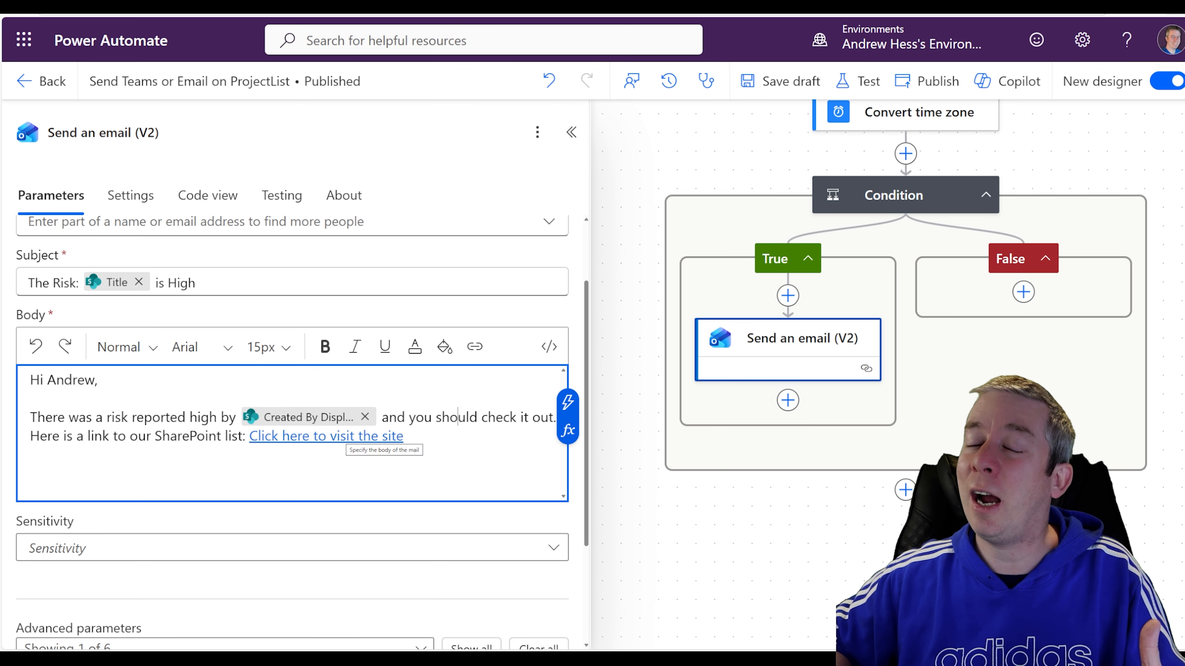
Add the sign-off 'Best Regards,' and 'You got this' on the next line below the link.
{"action": "left_click", "coordinate": [433, 438]}
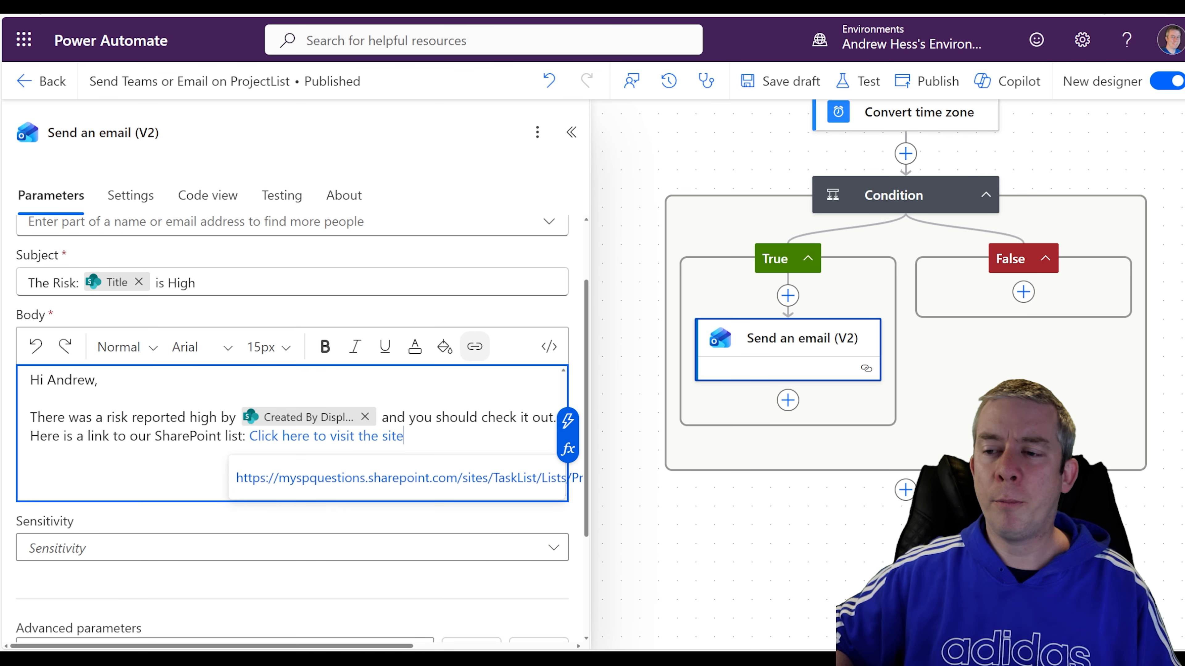
{"action": "key", "text": "Return"}
{"action": "key", "text": "Return"}
{"action": "type", "text": "Best"}
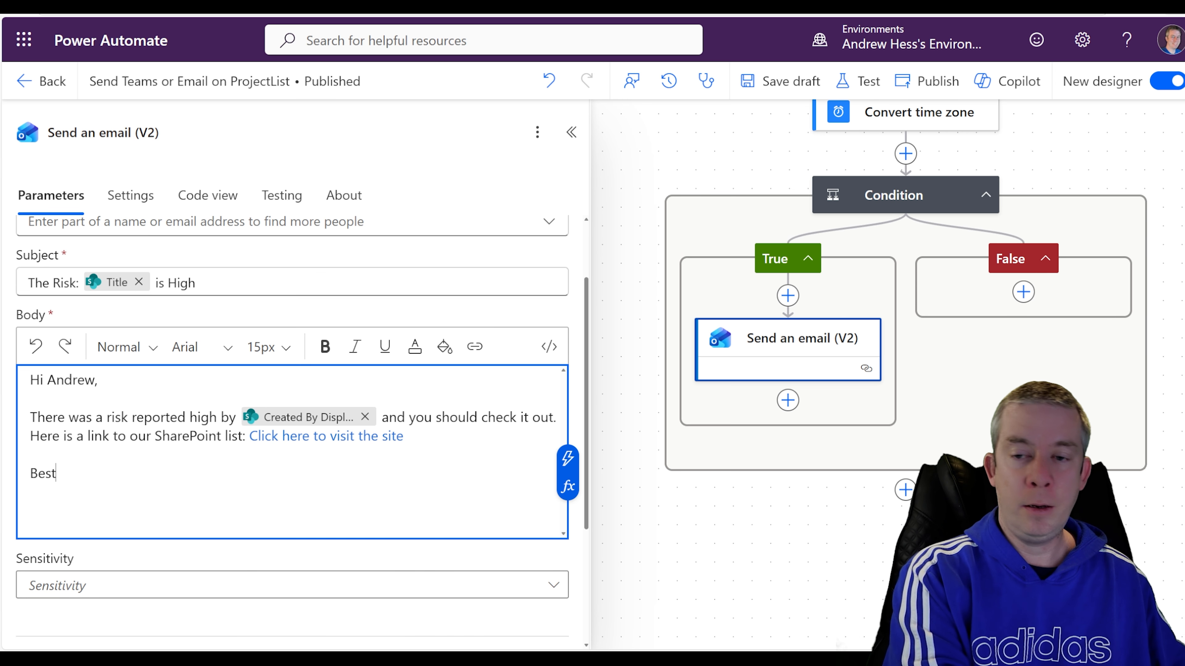
{"action": "type", "text": " Regards,"}
{"action": "key", "text": "Return"}
{"action": "type", "text": "You "}
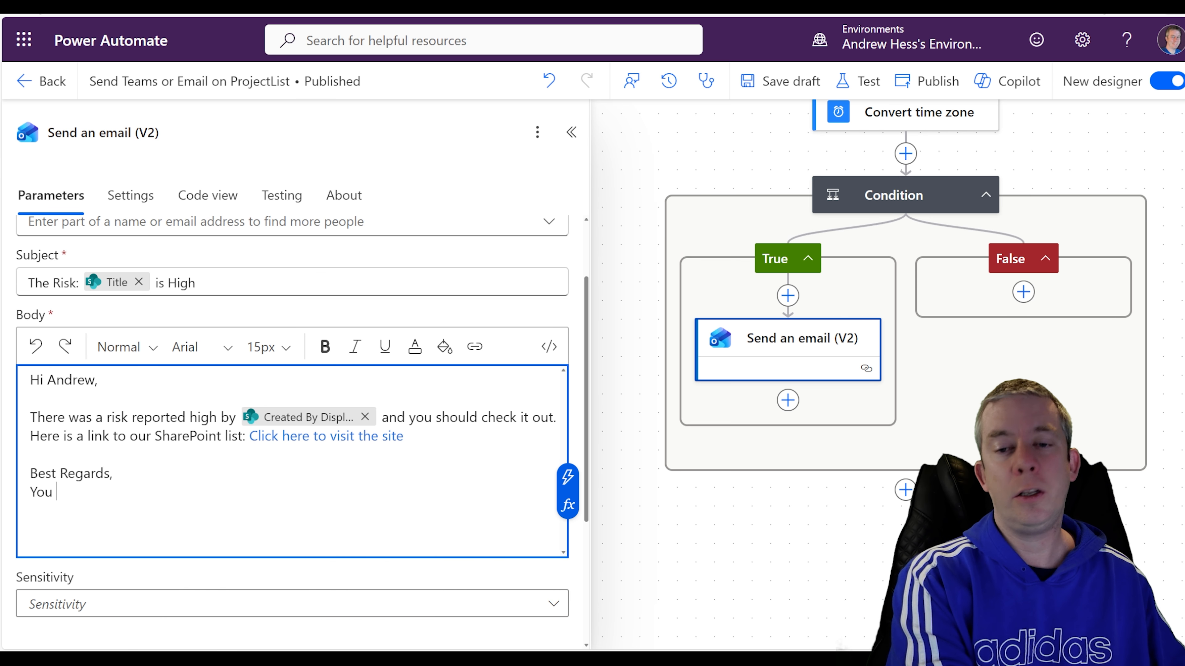
{"action": "type", "text": "got this!"}
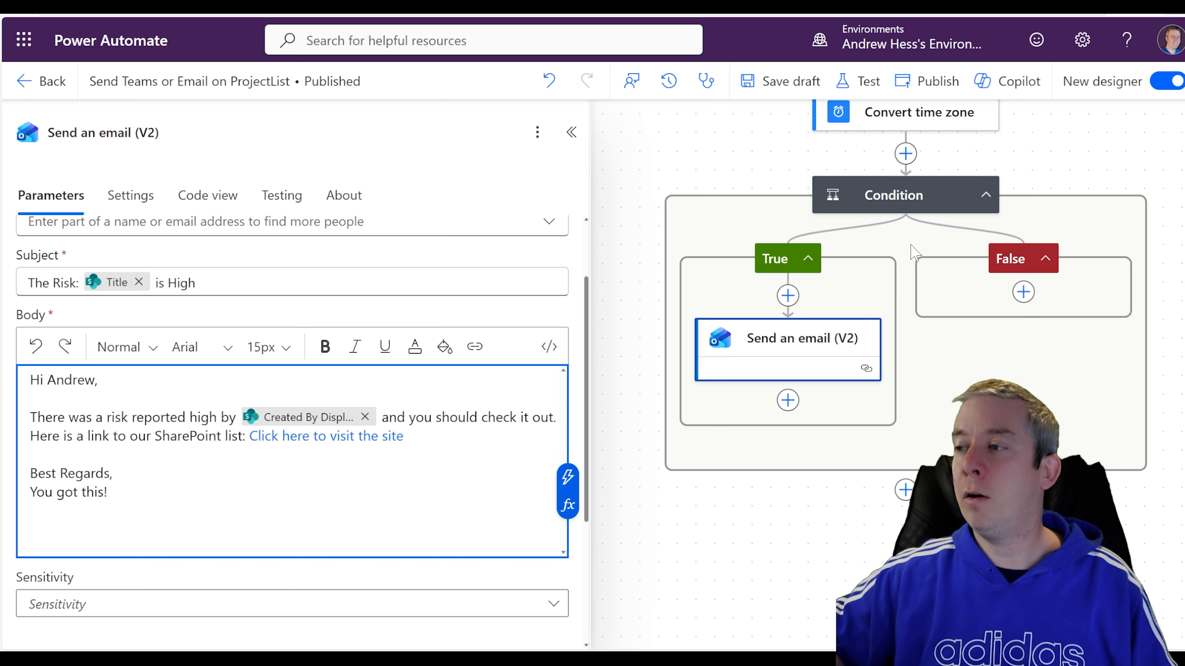
{"action": "left_click_drag", "start_coordinate": [909, 245], "coordinate": [749, 298]}
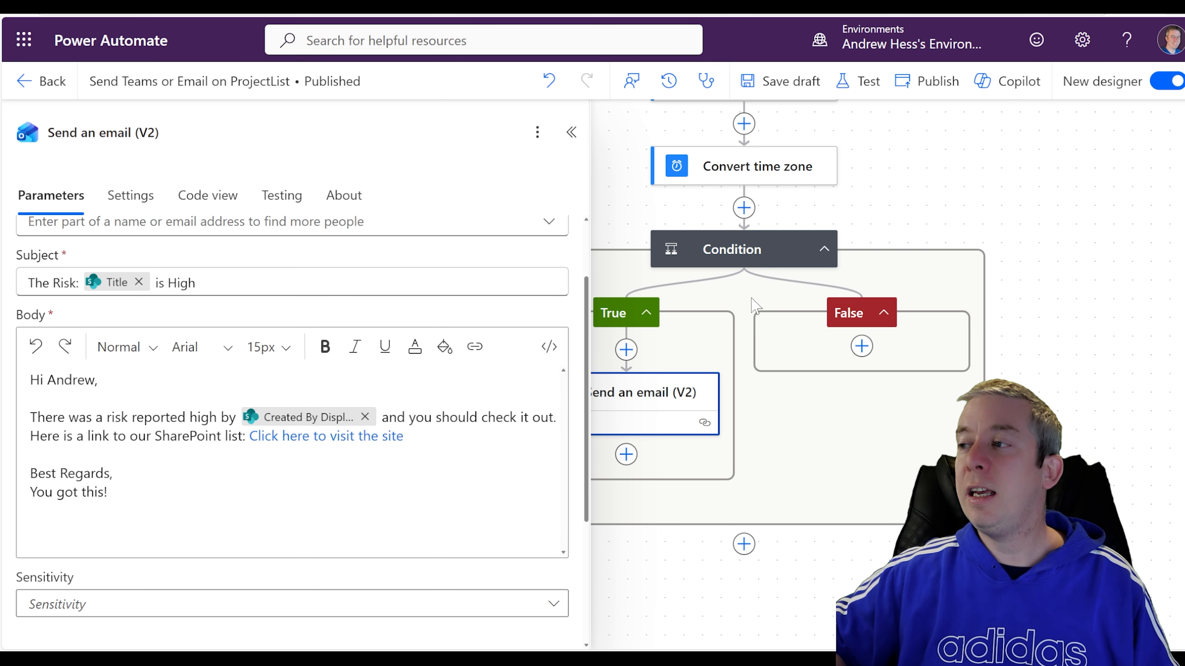
Search 'teams' under the False branch, add Post message in a chat or channel, and sign in.
{"action": "left_click", "coordinate": [863, 346]}
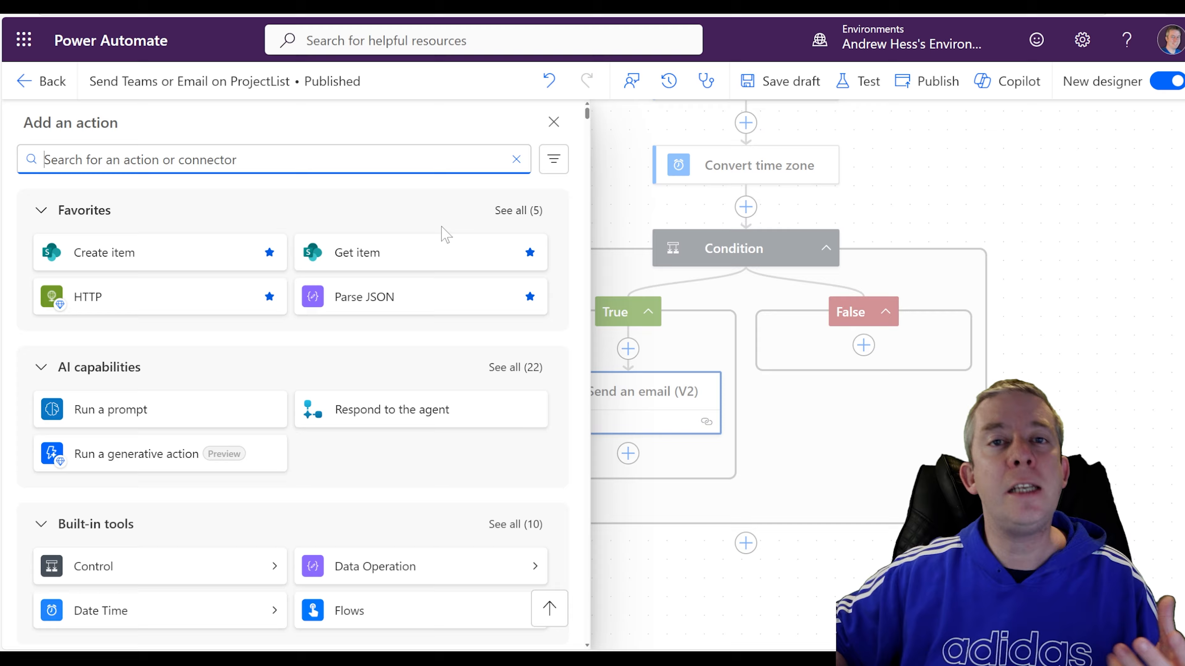
{"action": "type", "text": "teams"}
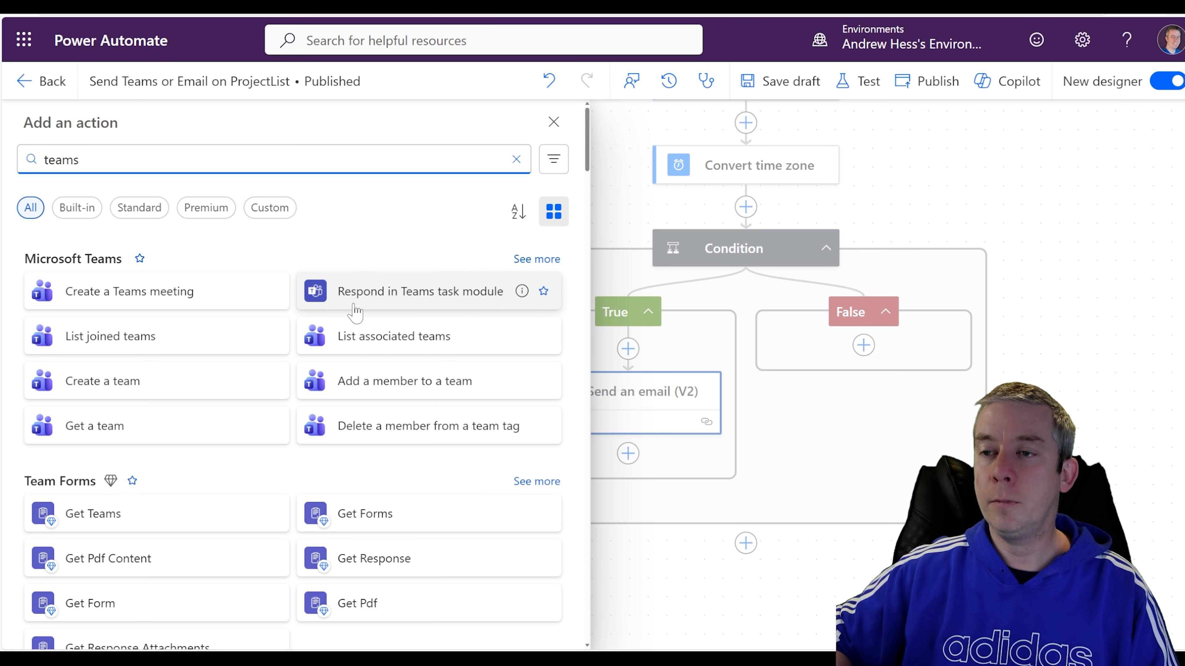
{"action": "left_click", "coordinate": [528, 262]}
{"action": "scroll", "coordinate": [177, 336], "scroll_direction": "down", "scroll_amount": 1}
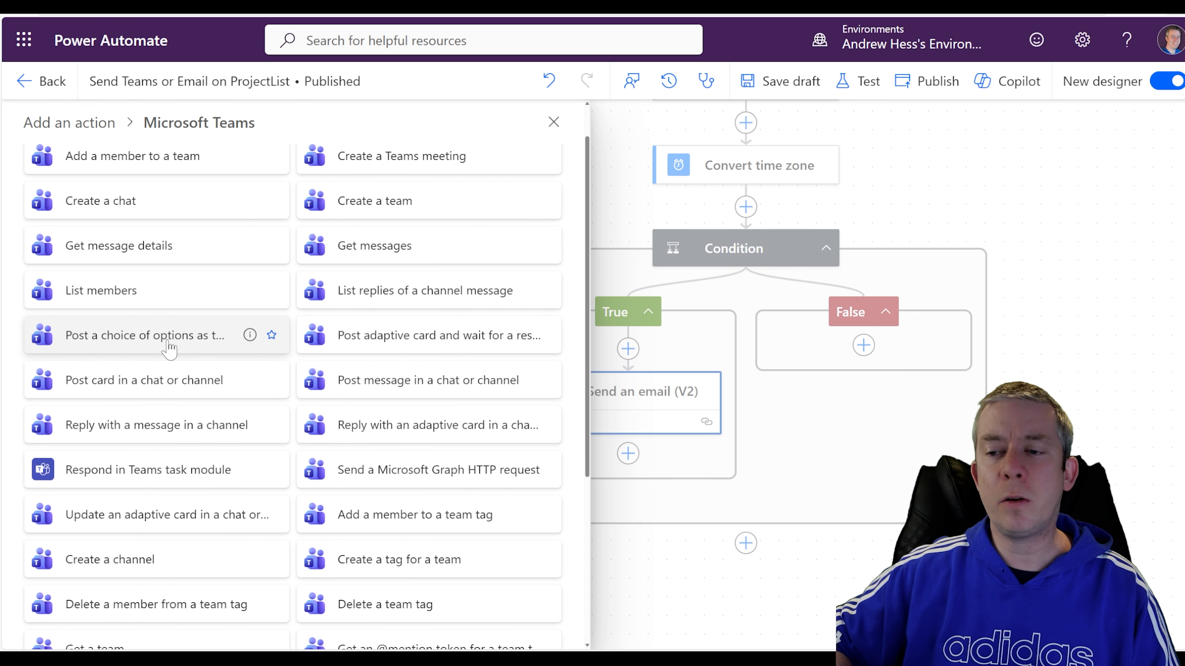
{"action": "scroll", "coordinate": [169, 348], "scroll_direction": "down", "scroll_amount": 4}
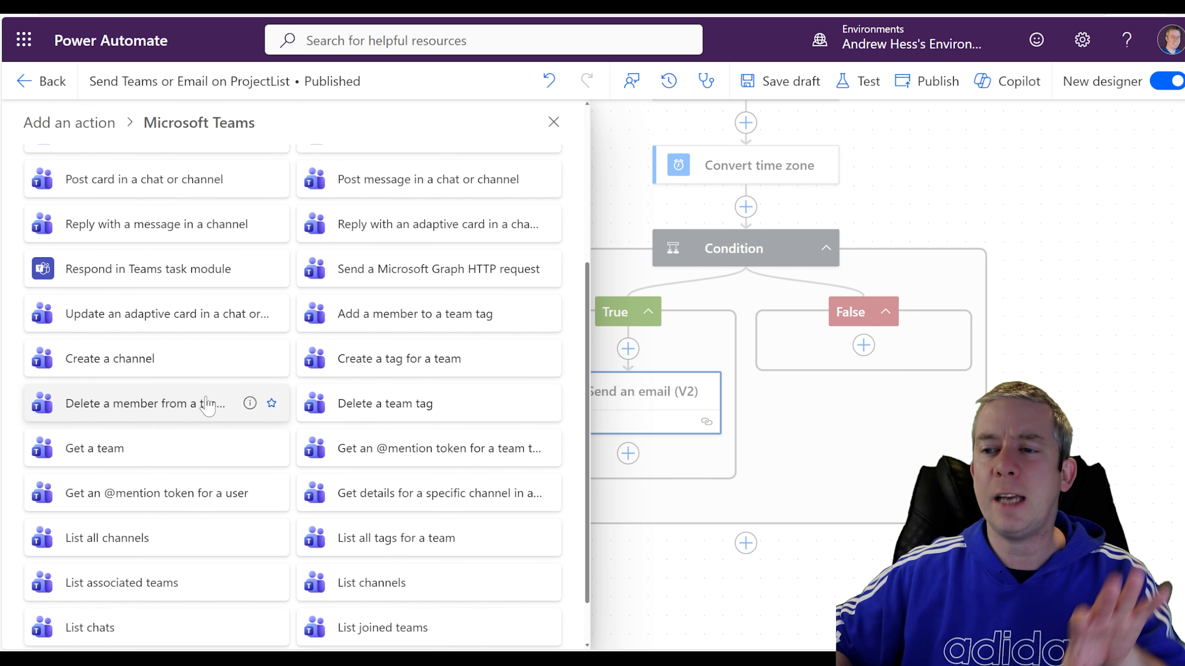
{"action": "scroll", "coordinate": [207, 405], "scroll_direction": "down", "scroll_amount": 1}
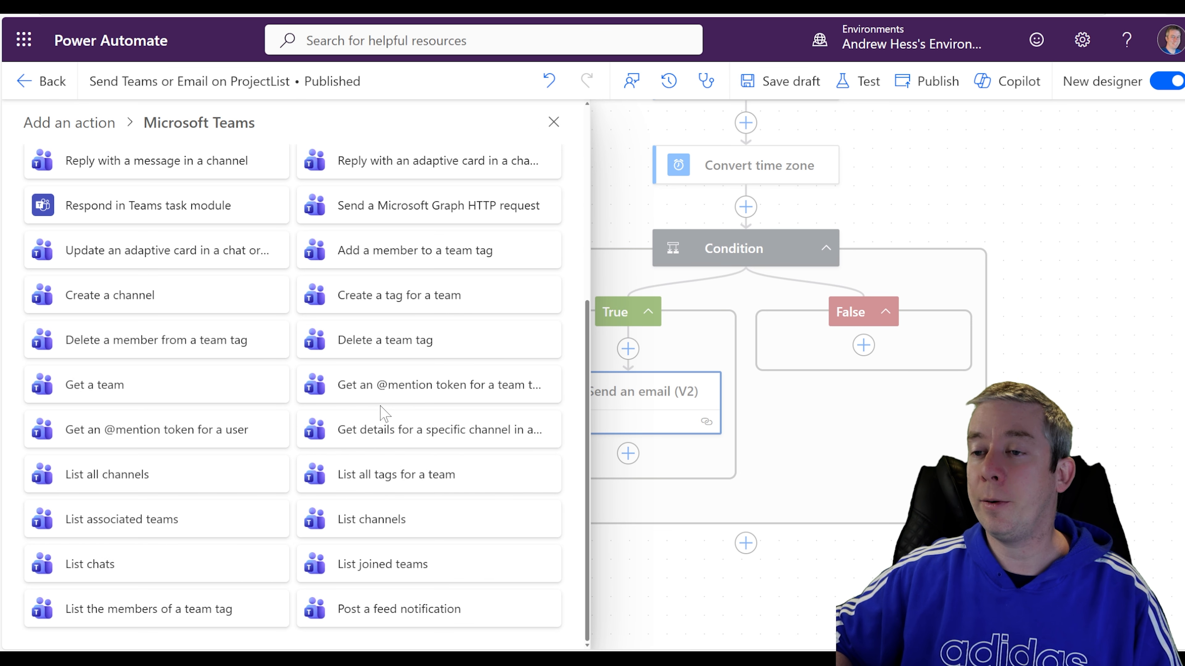
{"action": "scroll", "coordinate": [380, 373], "scroll_direction": "up", "scroll_amount": 4}
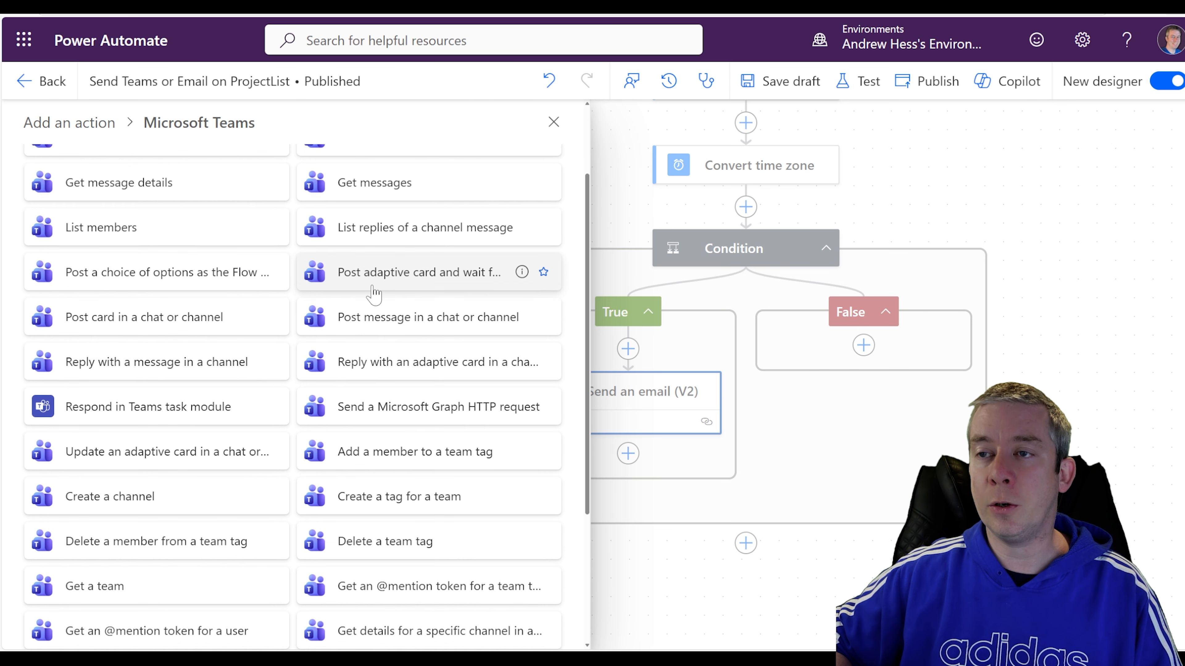
{"action": "scroll", "coordinate": [382, 304], "scroll_direction": "up", "scroll_amount": 1}
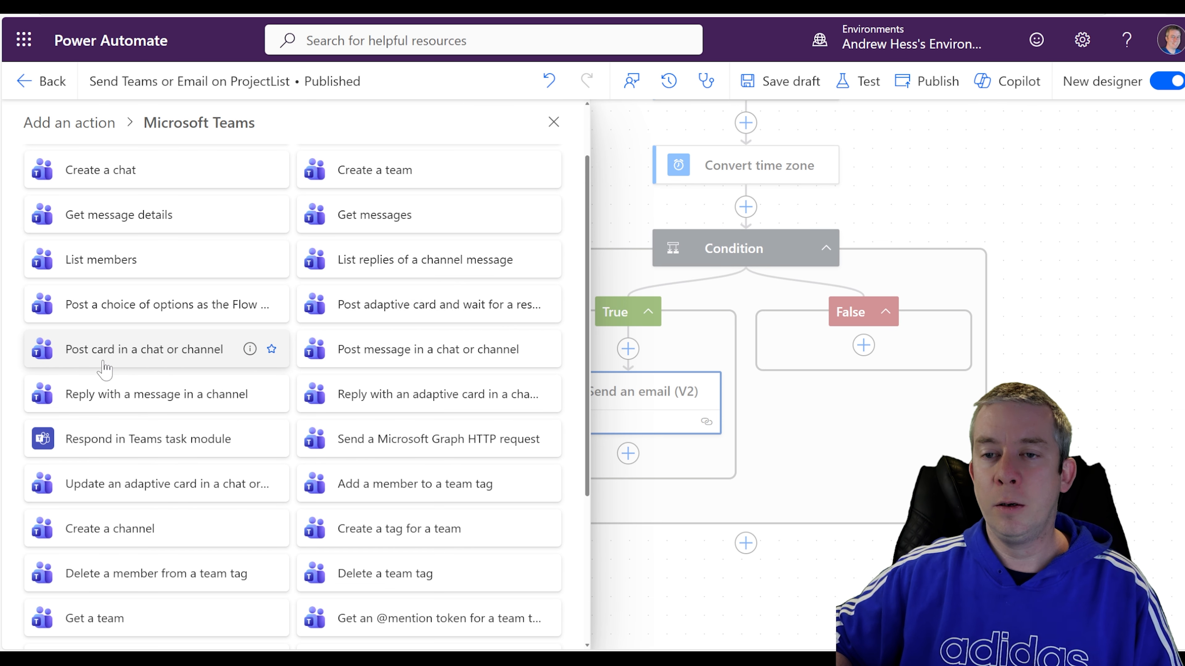
{"action": "left_click", "coordinate": [378, 359]}
{"action": "left_click", "coordinate": [296, 360]}
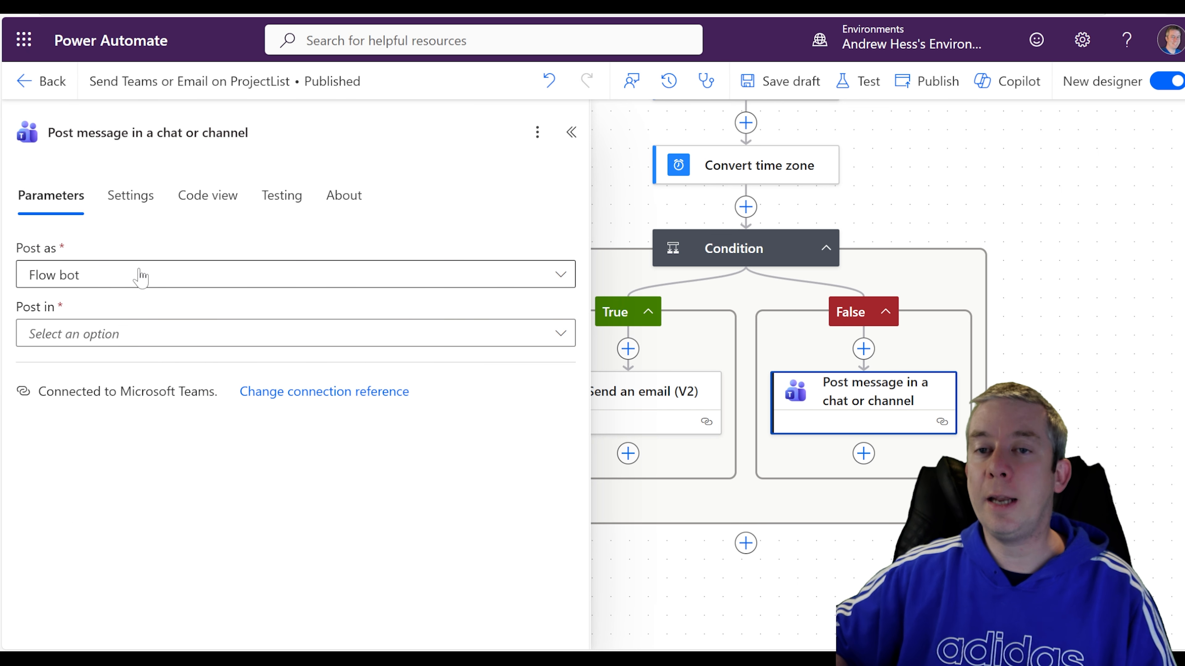
Set Post as to Flow bot, replacing the initial User choice, and Post in to Chat with Flow bot.
{"action": "left_click", "coordinate": [117, 282]}
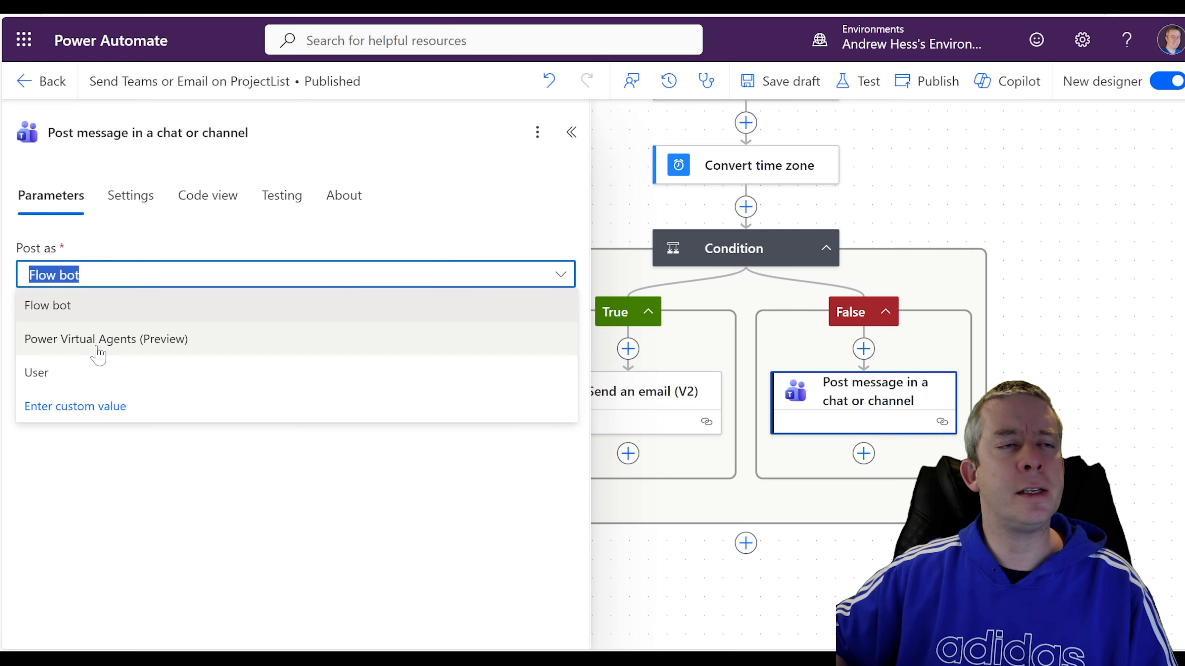
{"action": "left_click", "coordinate": [52, 376]}
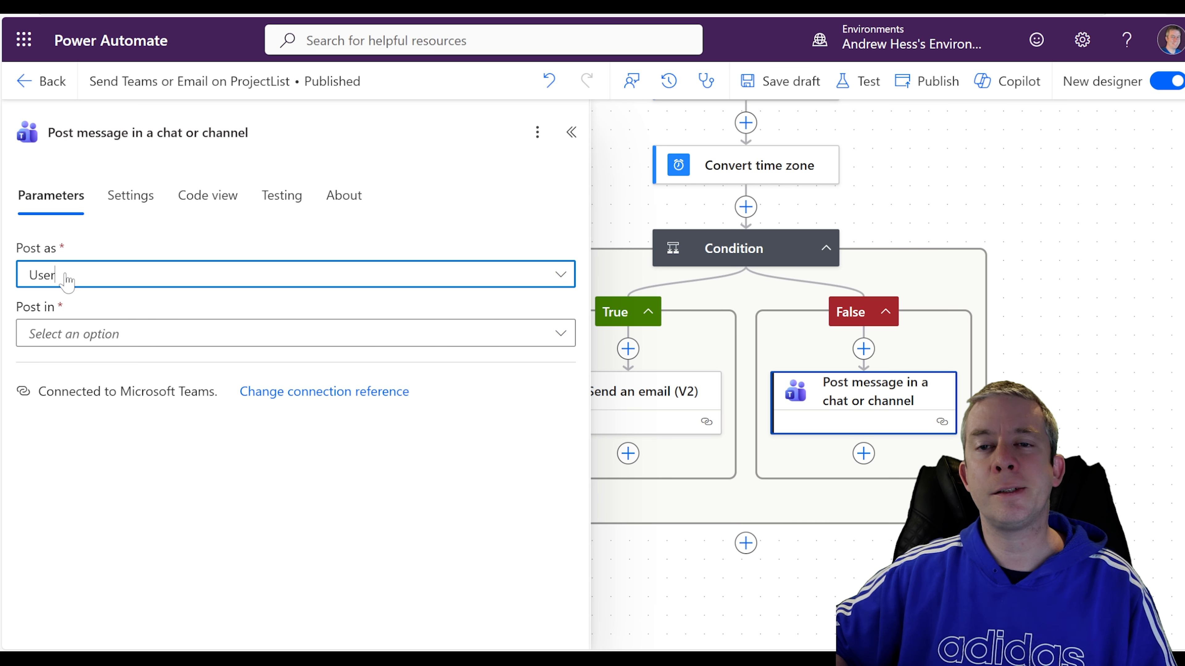
{"action": "left_click", "coordinate": [66, 280]}
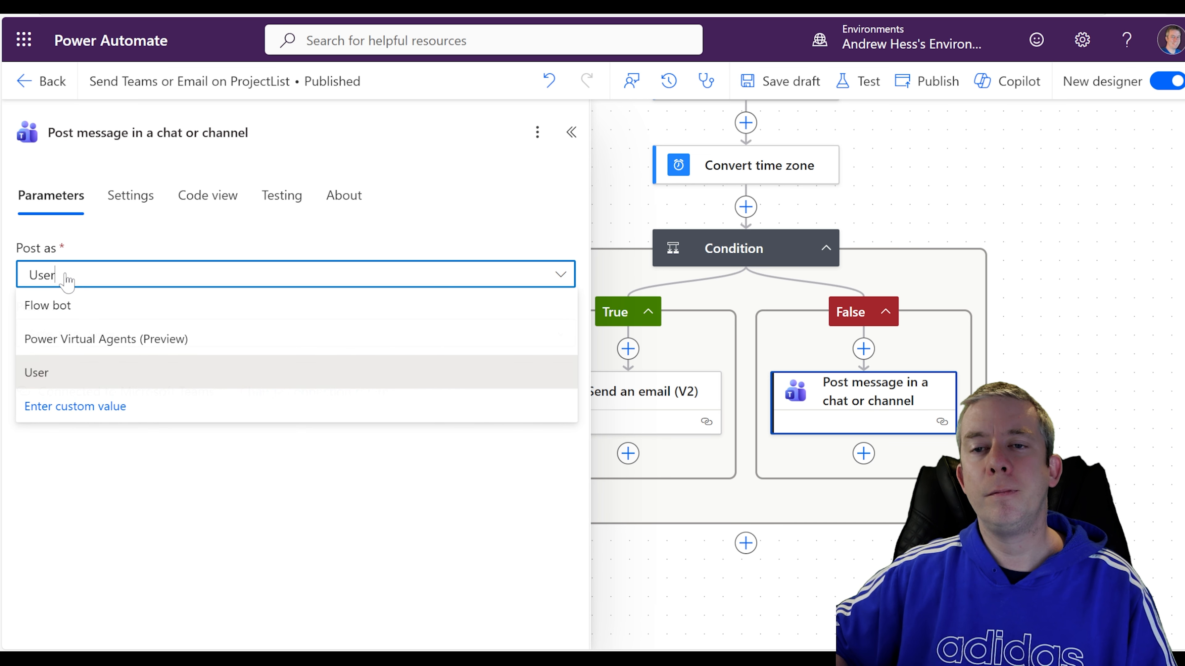
{"action": "left_click", "coordinate": [55, 308]}
{"action": "left_click", "coordinate": [75, 343]}
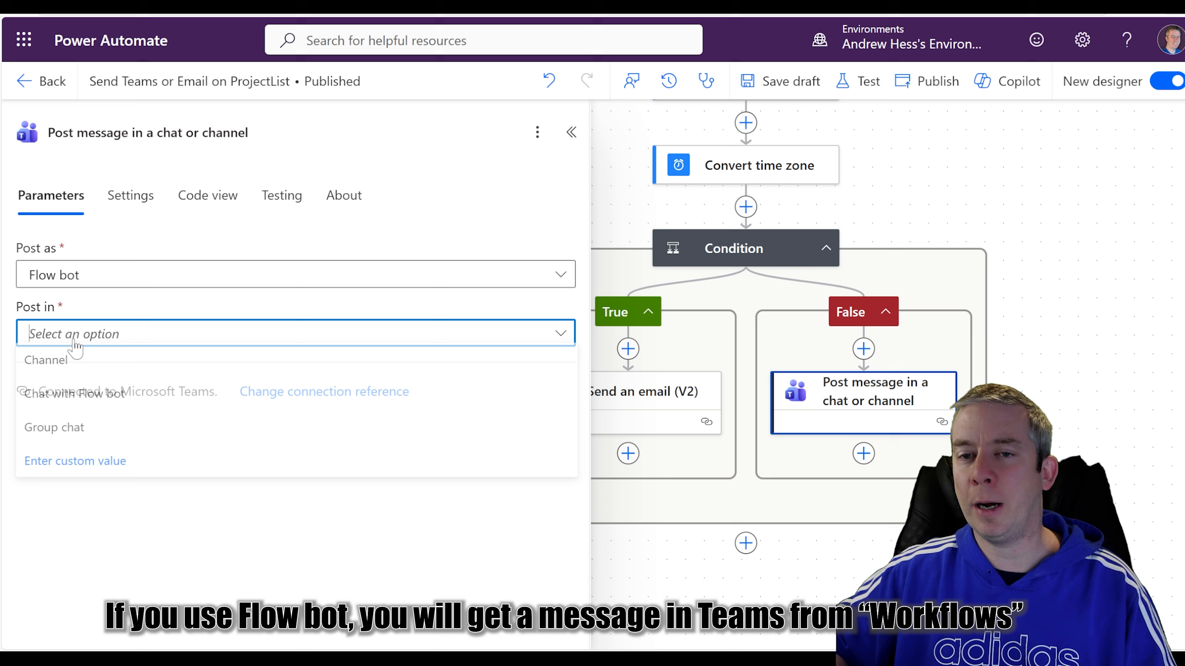
{"action": "left_click", "coordinate": [76, 406]}
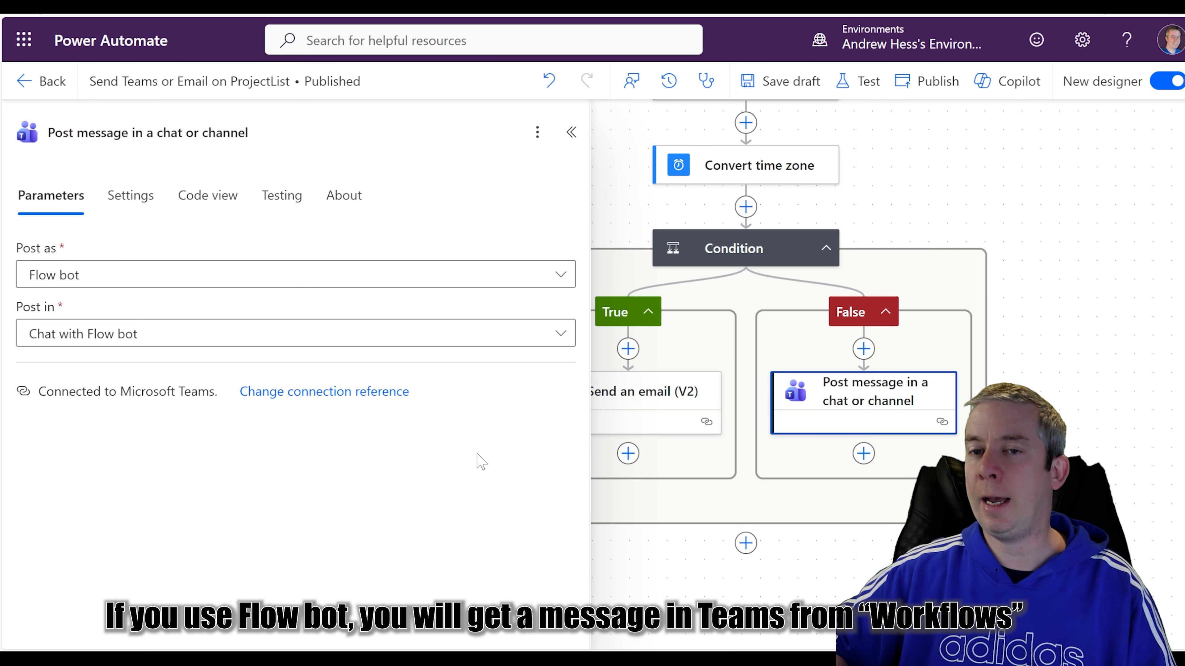
{"action": "scroll", "coordinate": [172, 446], "scroll_direction": "down", "scroll_amount": 2}
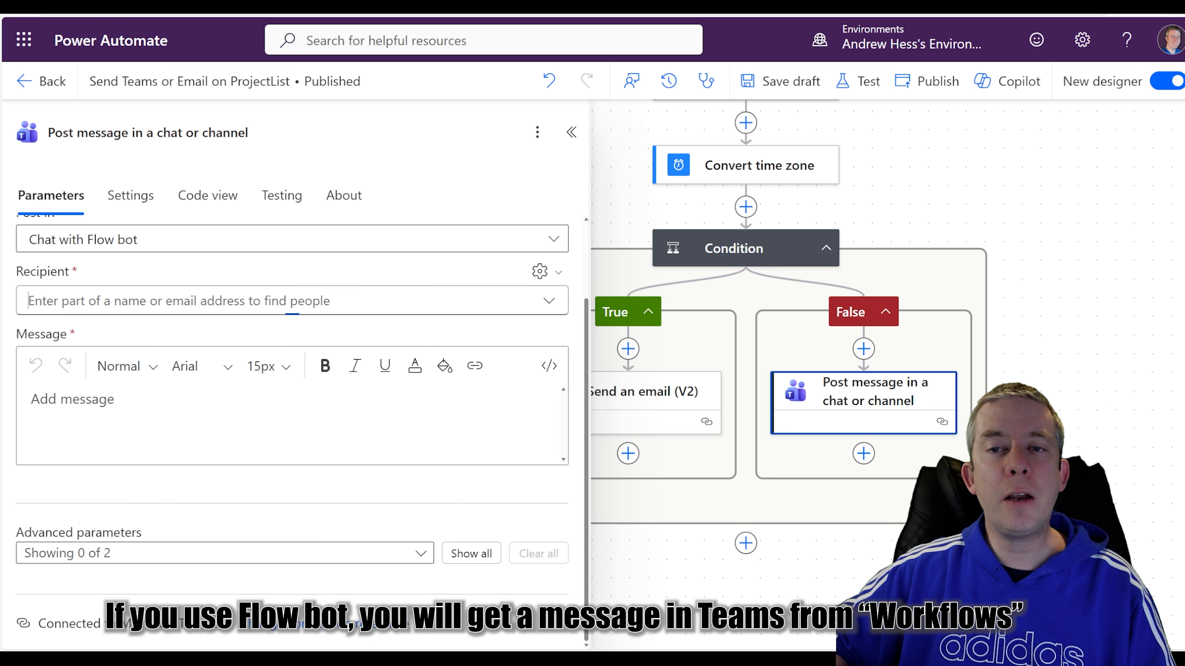
Pick the intended person as the Teams message recipient.
{"action": "left_click", "coordinate": [233, 301]}
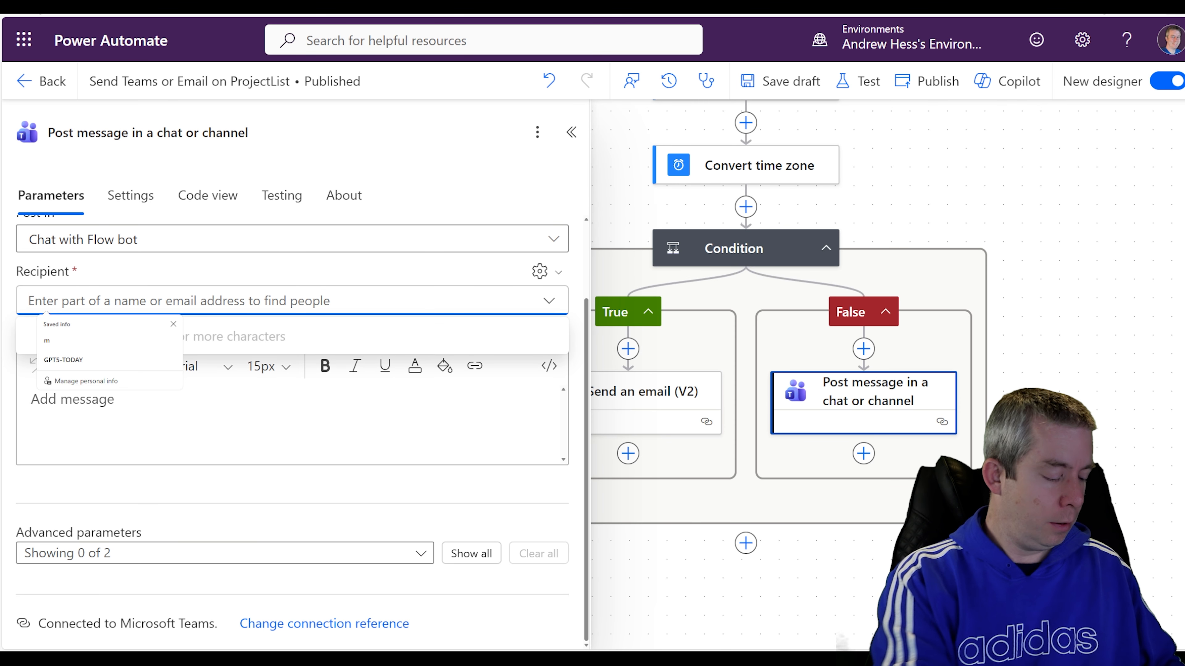
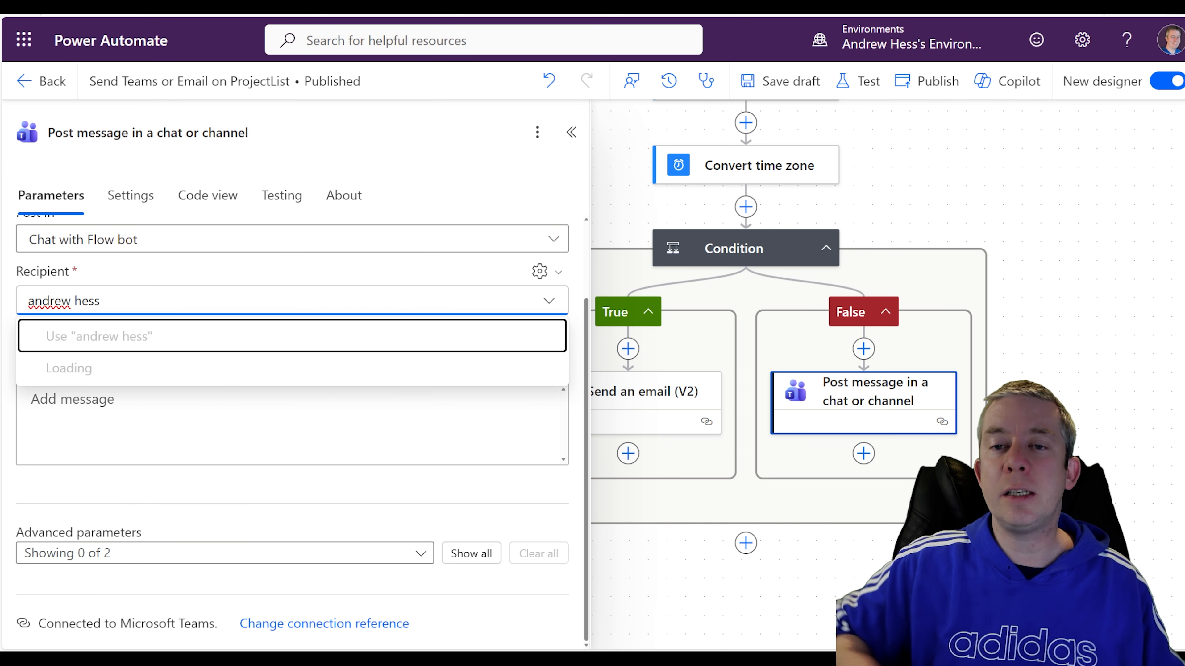
{"action": "left_click", "coordinate": [141, 380]}
Type 'A NEW TASK WAS ADDED:' in Message and insert the item's Title token after it.
{"action": "left_click", "coordinate": [145, 453]}
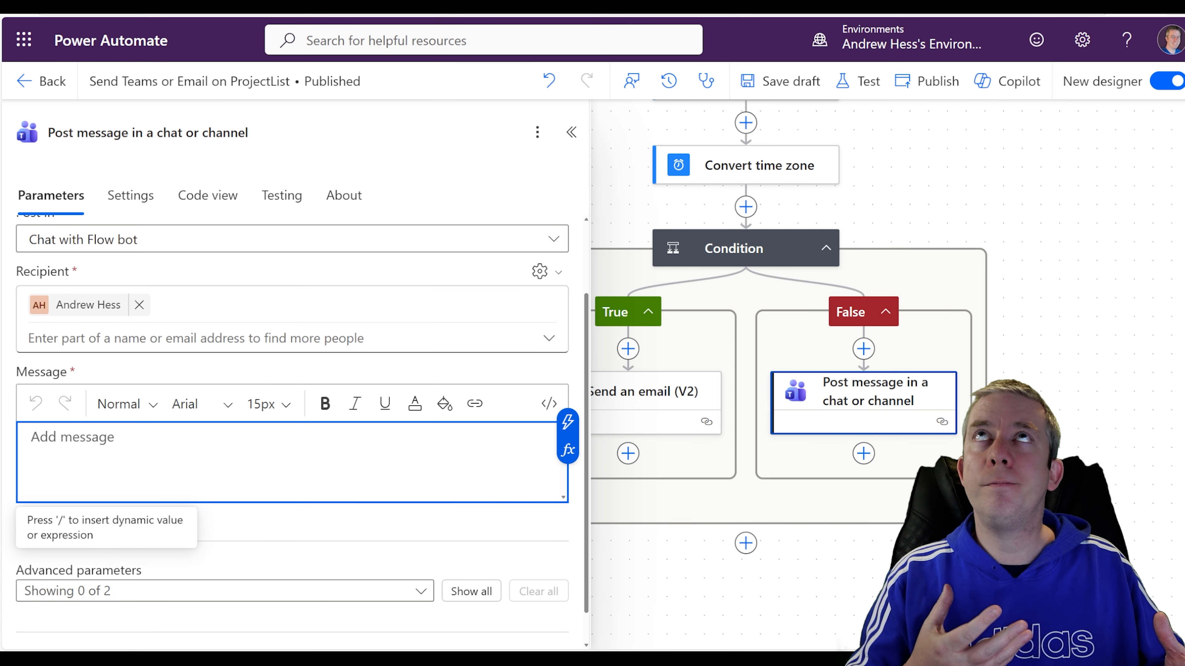
{"action": "type", "text": "A N"}
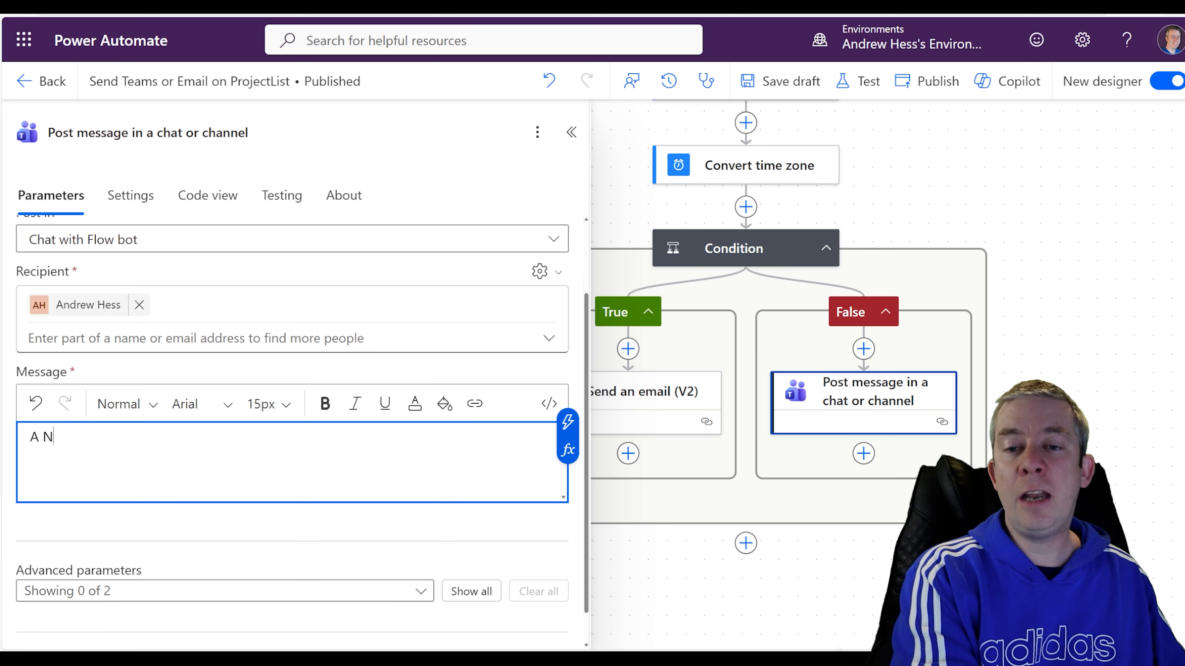
{"action": "type", "text": "EW"}
{"action": "key", "text": "BackSpace"}
{"action": "key", "text": "BackSpace"}
{"action": "key", "text": "BackSpace"}
{"action": "type", "text": "NEW TASK WAS ADDED:"}
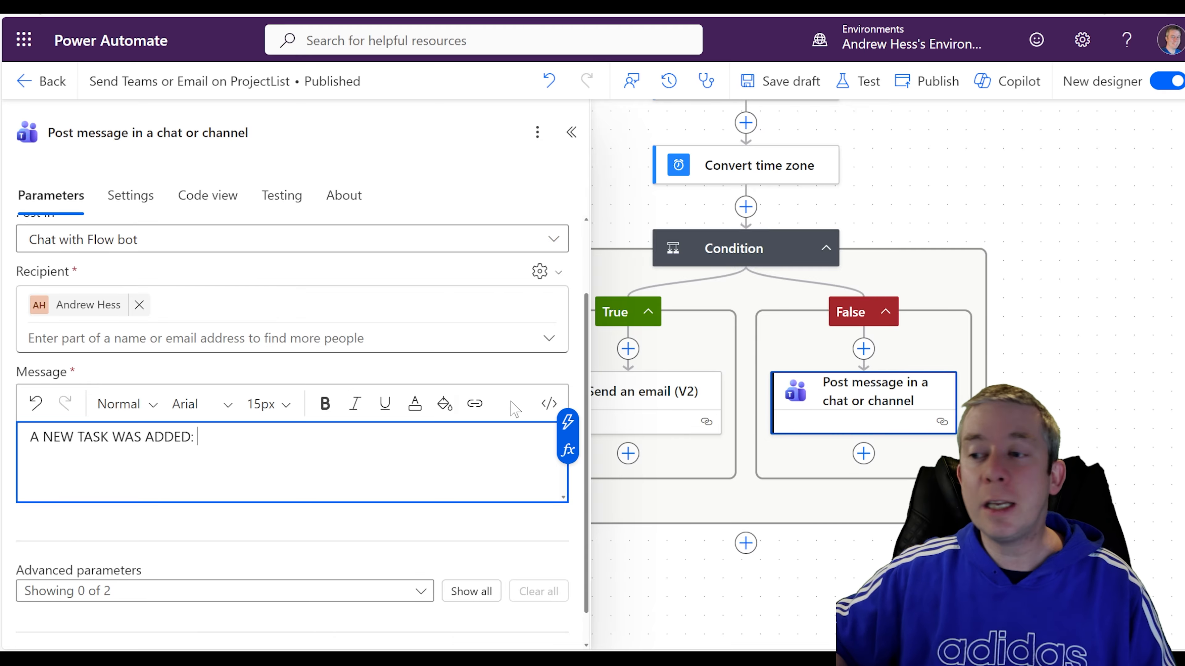
{"action": "left_click", "coordinate": [568, 422]}
{"action": "scroll", "coordinate": [684, 422], "scroll_direction": "down", "scroll_amount": 5}
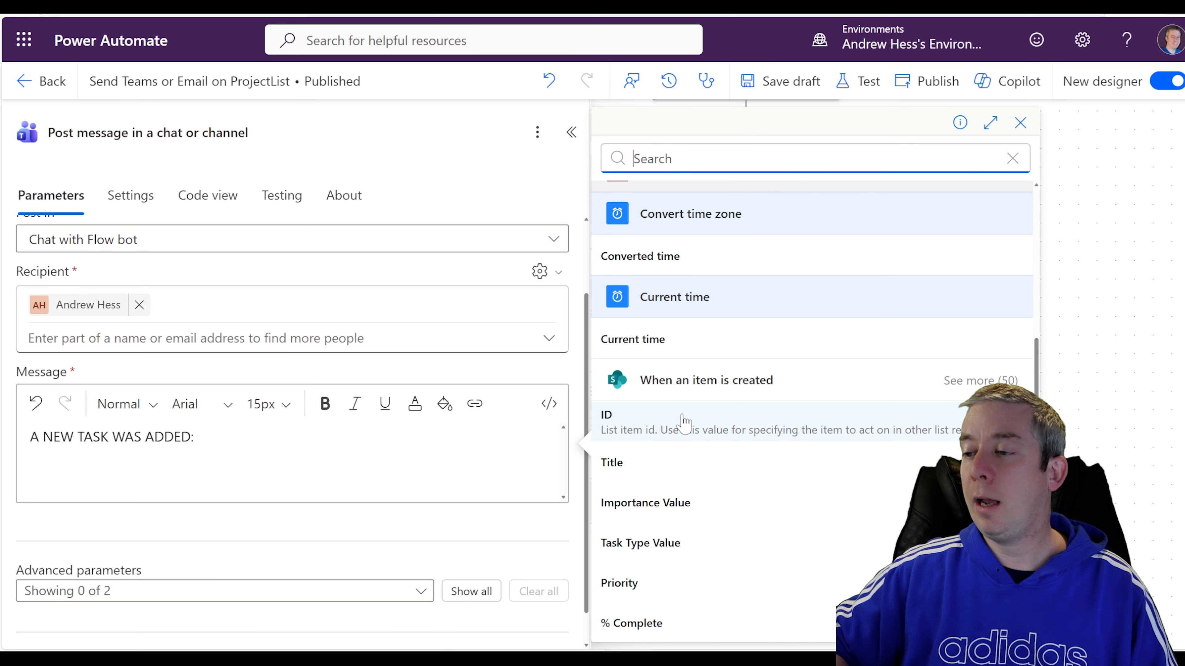
{"action": "left_click", "coordinate": [653, 464]}
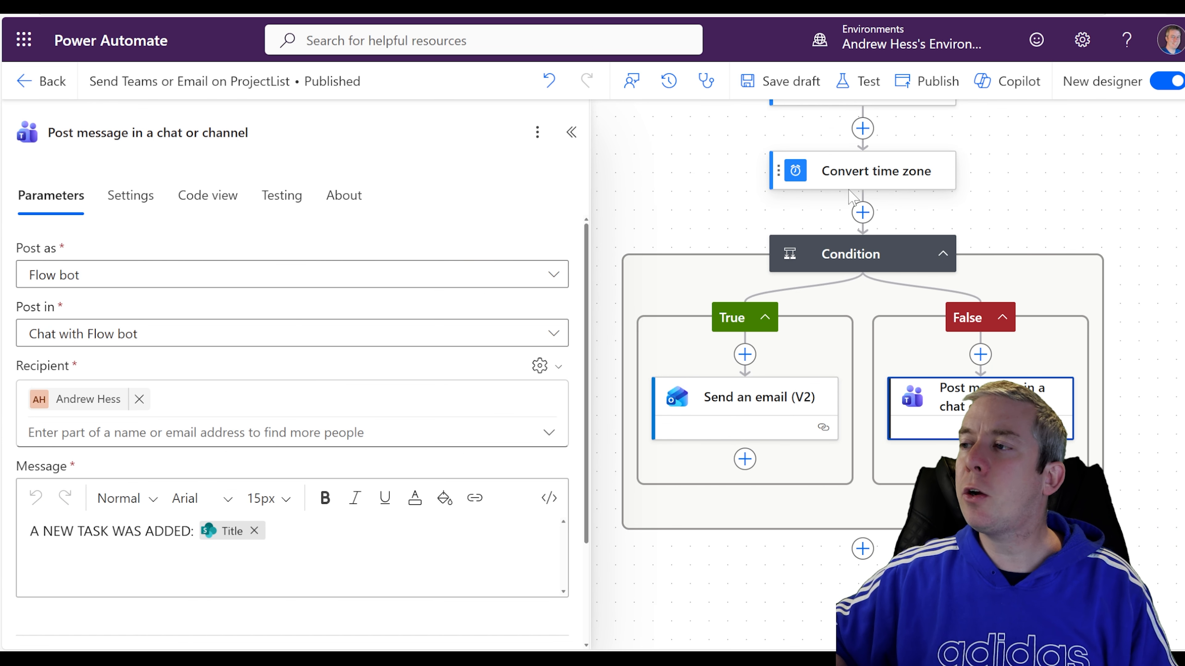
{"action": "left_click", "coordinate": [716, 403]}
In the email body, insert the Converted time token after 'On' below the greeting, followed by a comma.
{"action": "scroll", "coordinate": [203, 442], "scroll_direction": "down", "scroll_amount": 2}
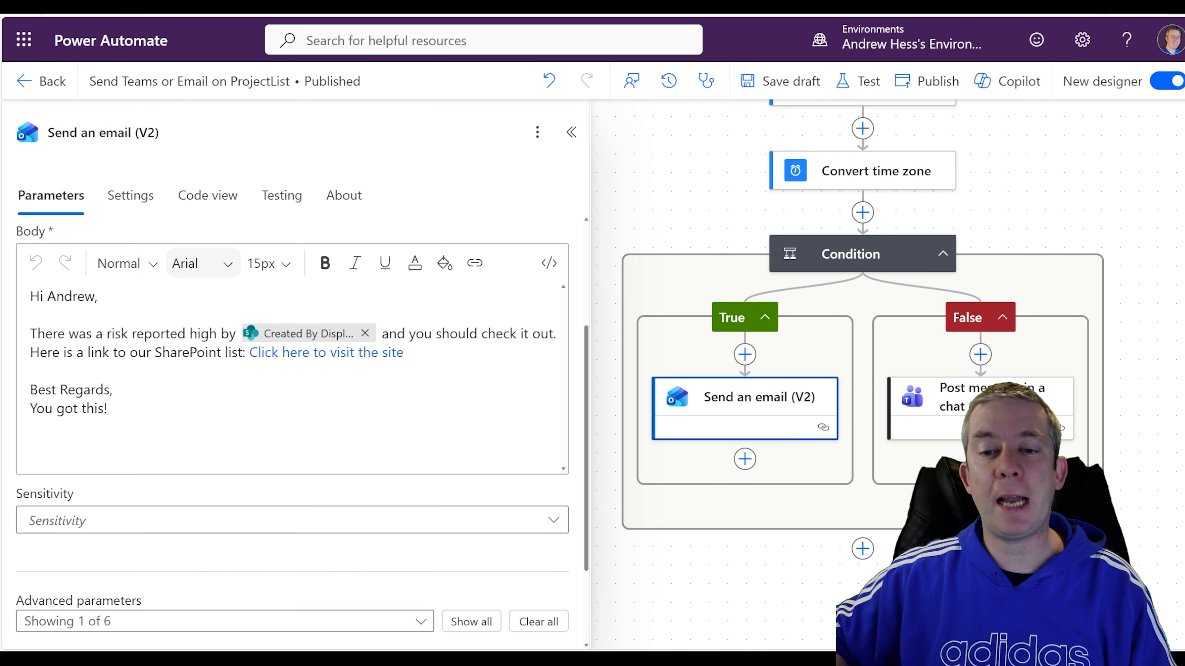
{"action": "left_click", "coordinate": [262, 305]}
{"action": "key", "text": "Return"}
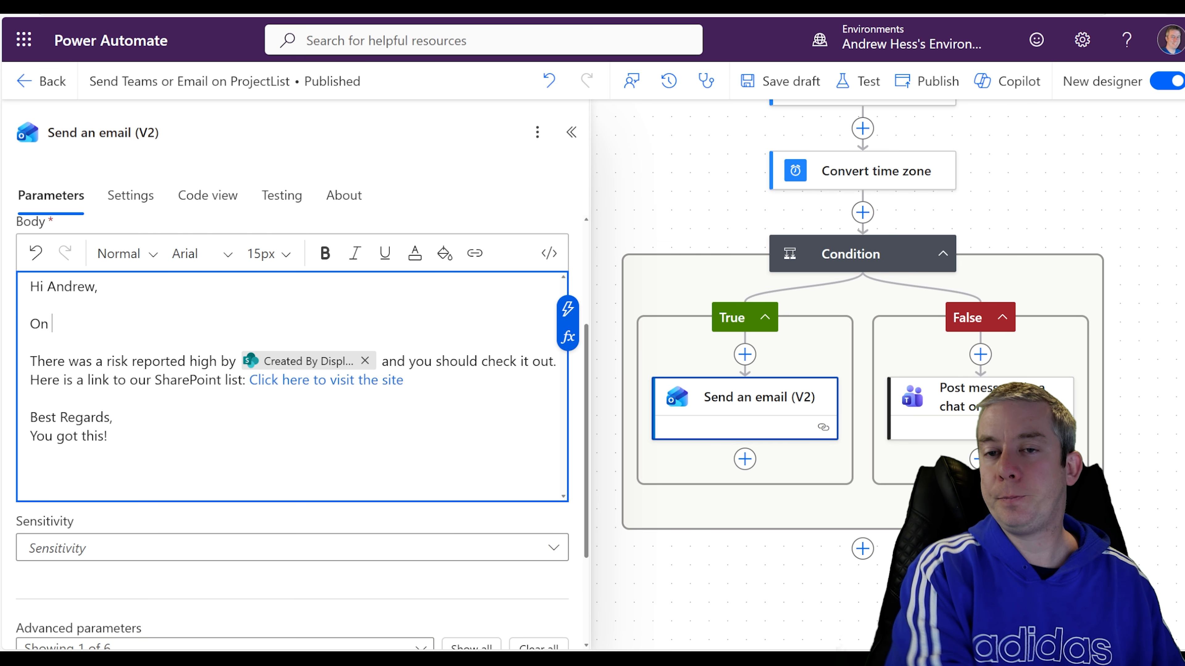
{"action": "left_click", "coordinate": [579, 315]}
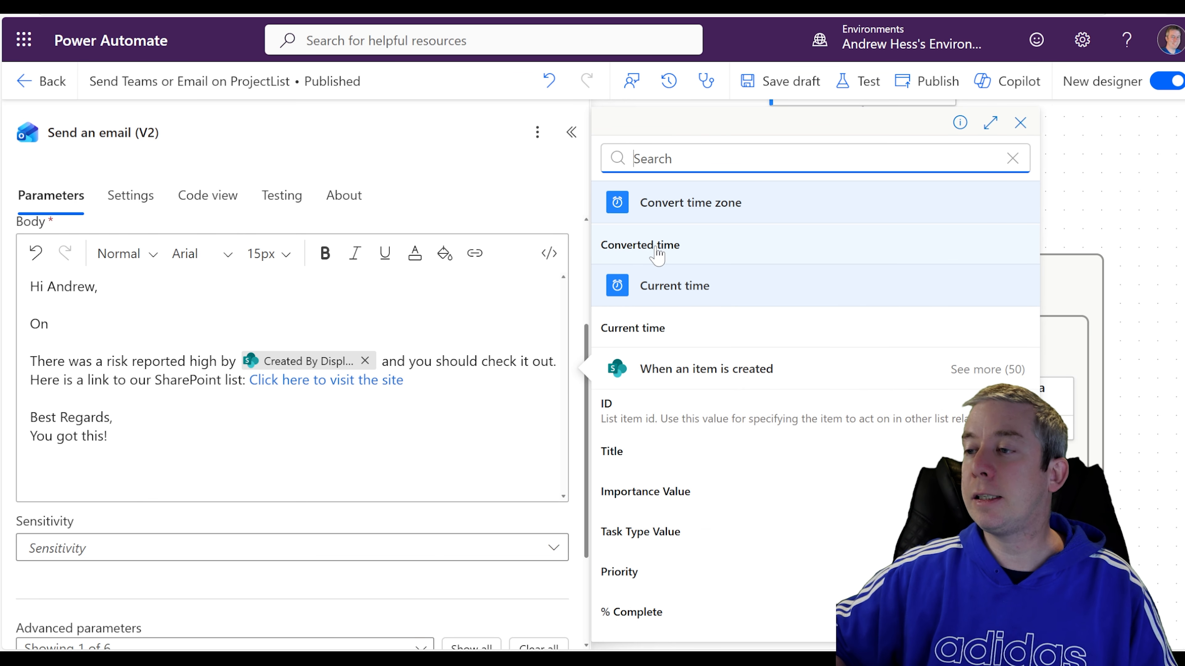
{"action": "left_click", "coordinate": [645, 247]}
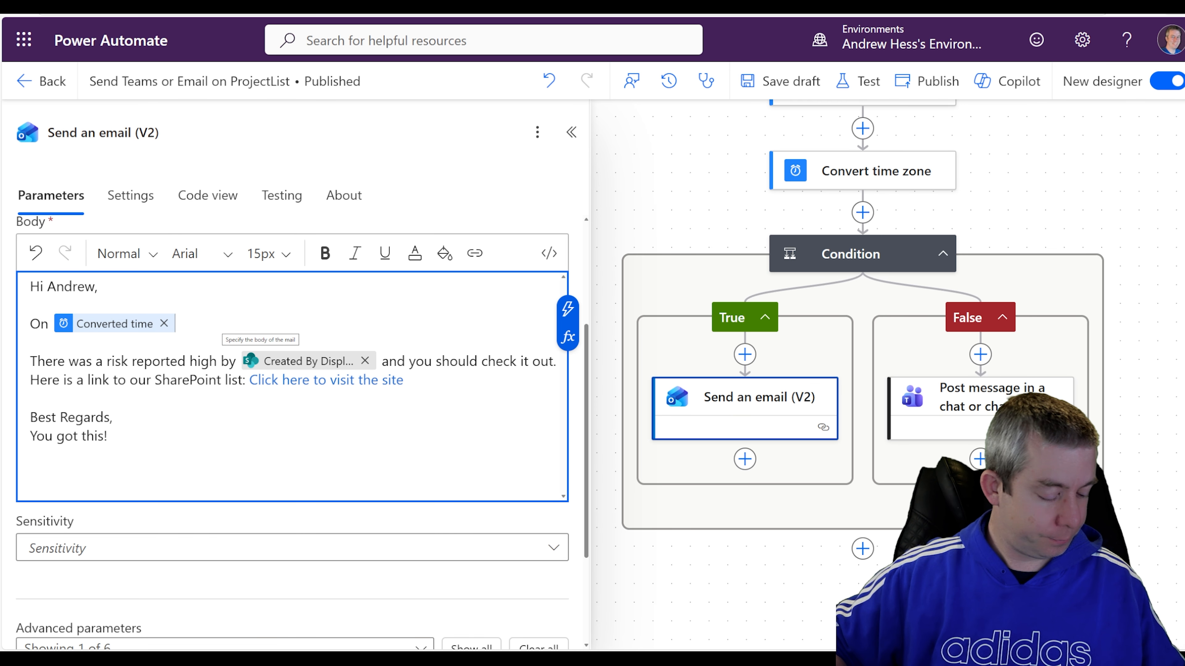
{"action": "type", "text": ","}
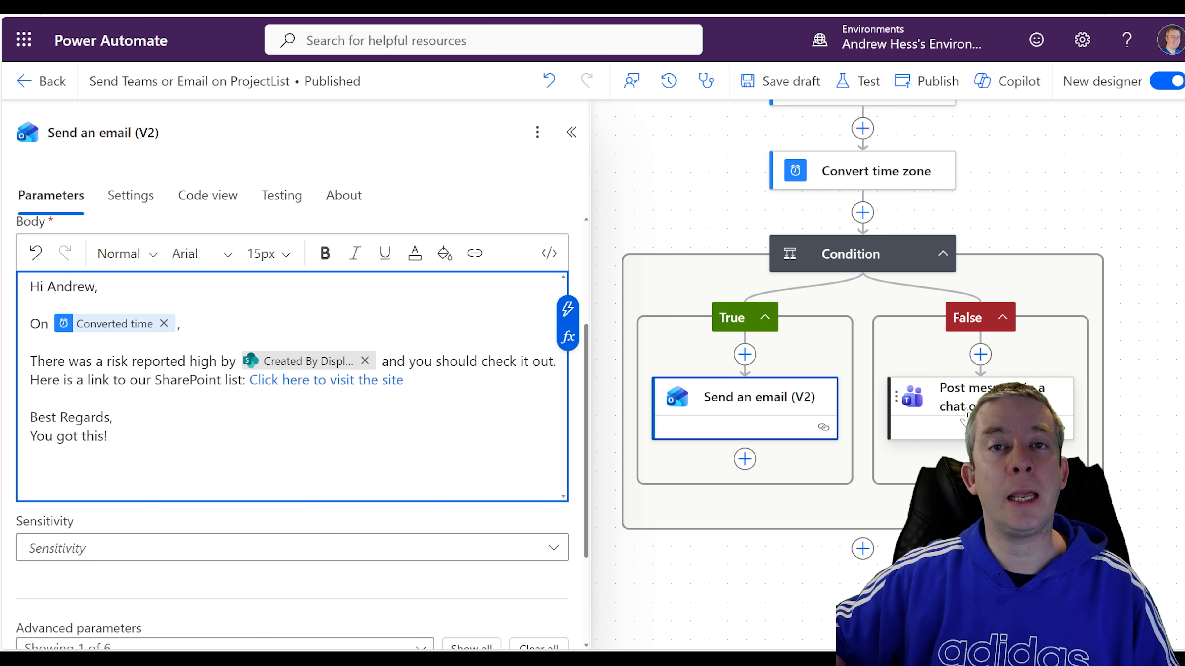
Make the Teams message read 'A NEW TASK WAS ADDED ON' plus Converted time, then publish.
{"action": "left_click", "coordinate": [959, 413]}
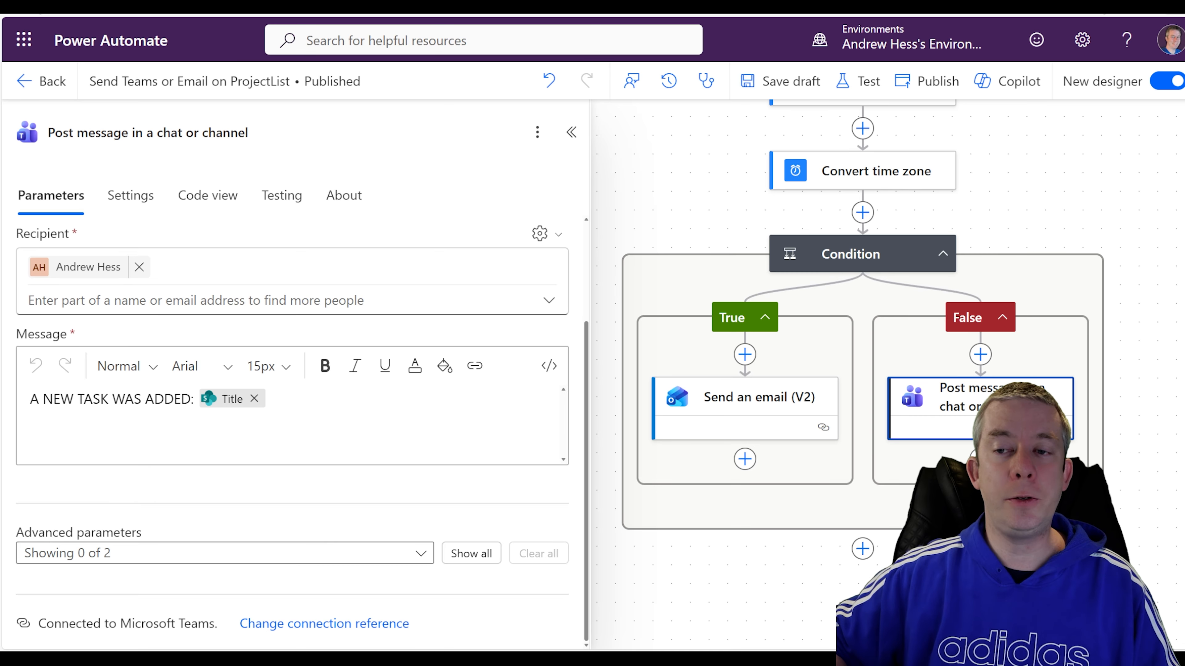
{"action": "left_click", "coordinate": [193, 398]}
{"action": "type", "text": "O"}
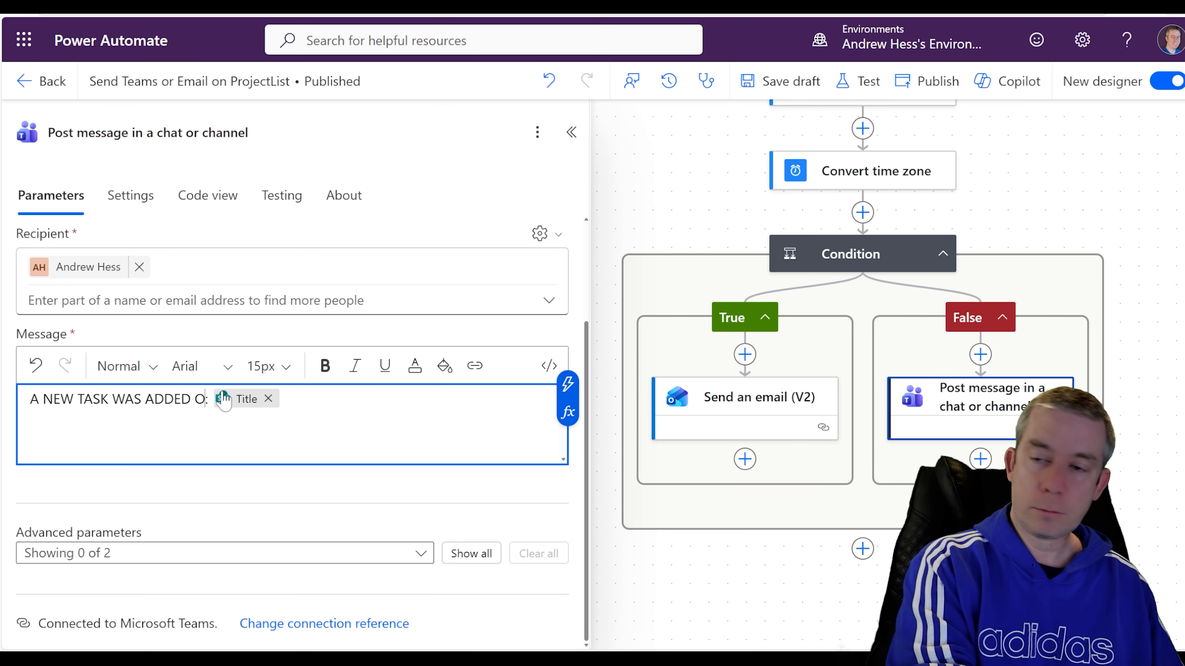
{"action": "type", "text": "N"}
{"action": "left_click", "coordinate": [567, 384]}
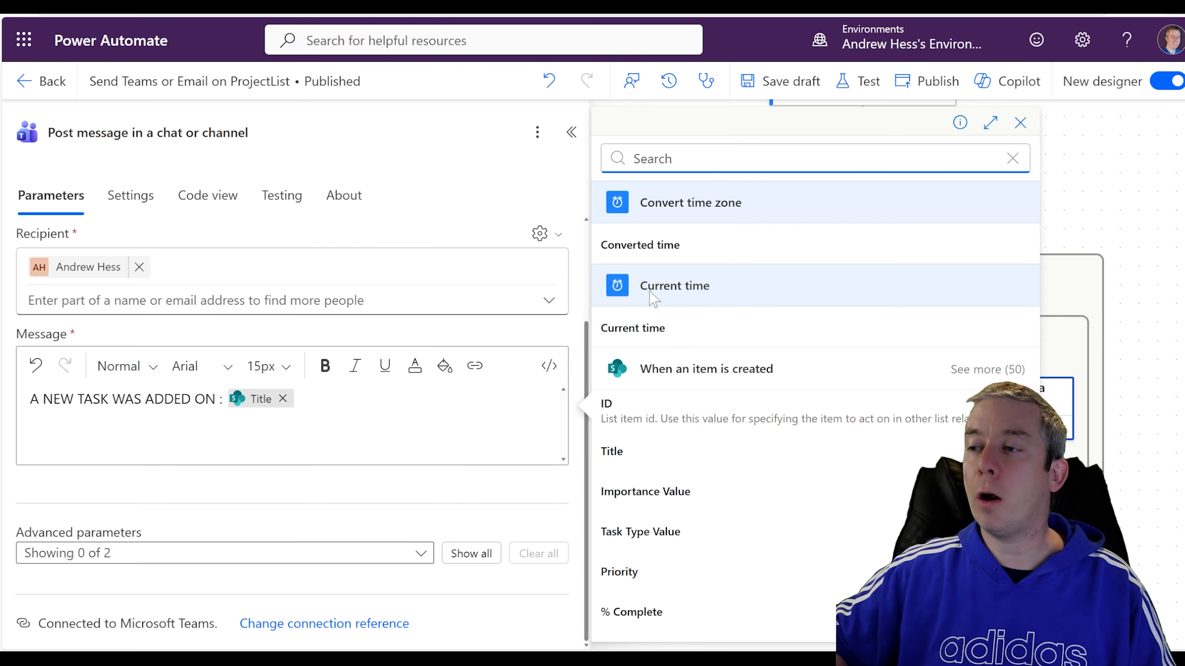
{"action": "left_click", "coordinate": [654, 254]}
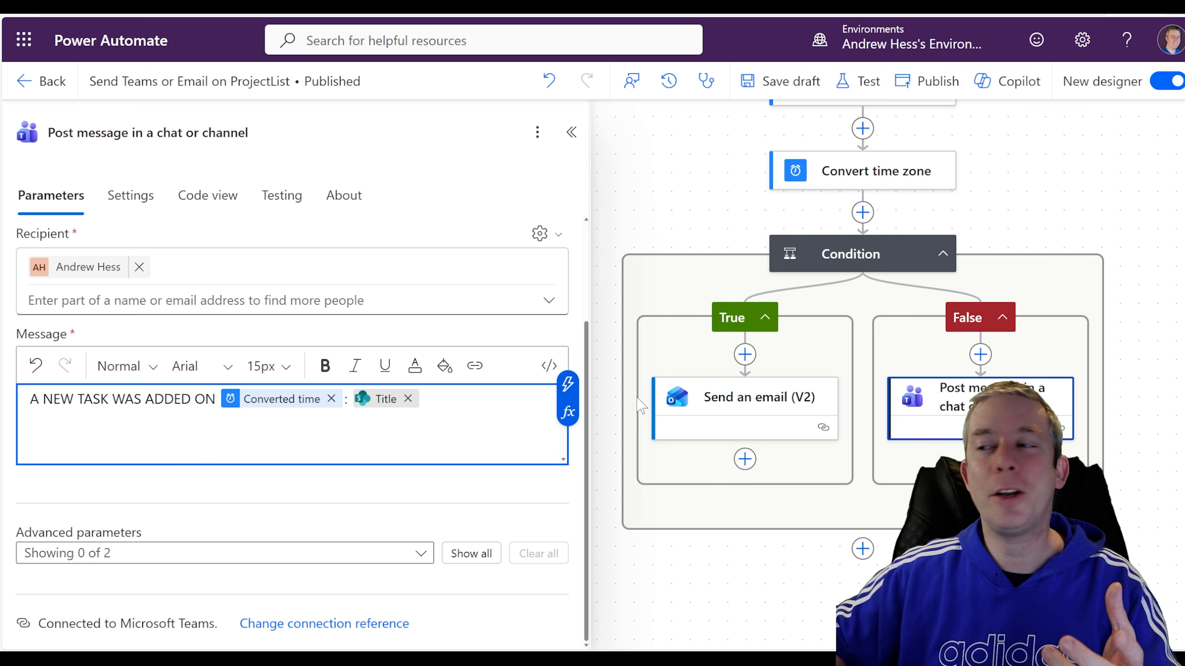
{"action": "left_click", "coordinate": [927, 81]}
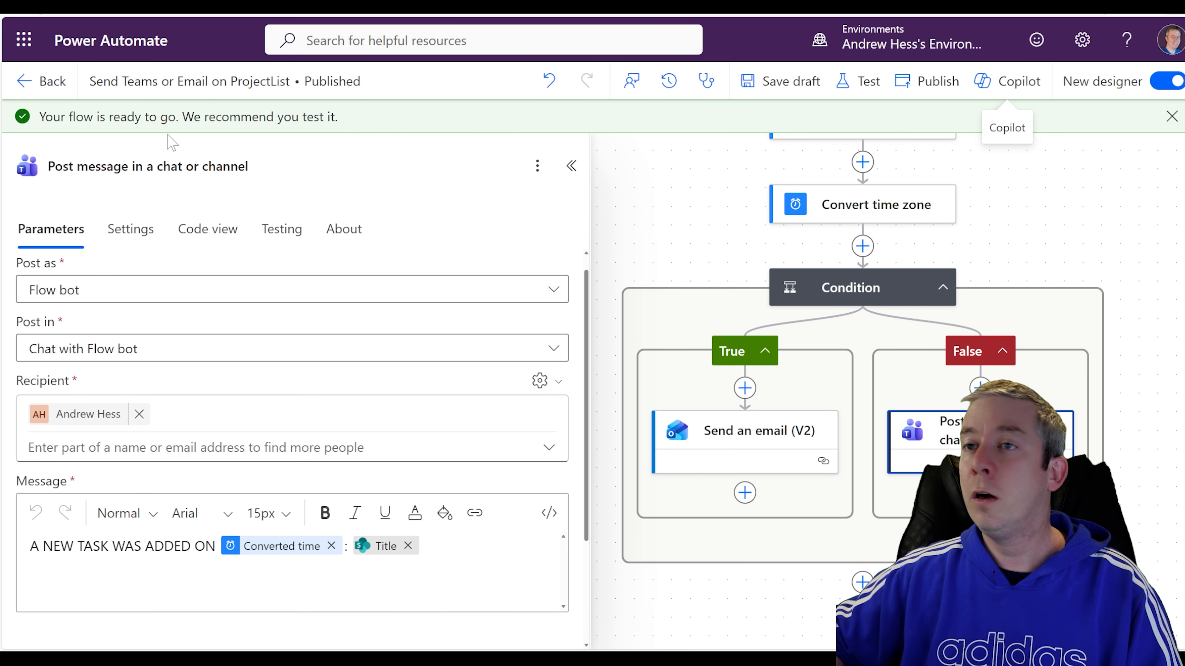
Start a flow test, then save a new list item 'Tigers got loose in the Zoo' with Risk High.
{"action": "left_click", "coordinate": [860, 81]}
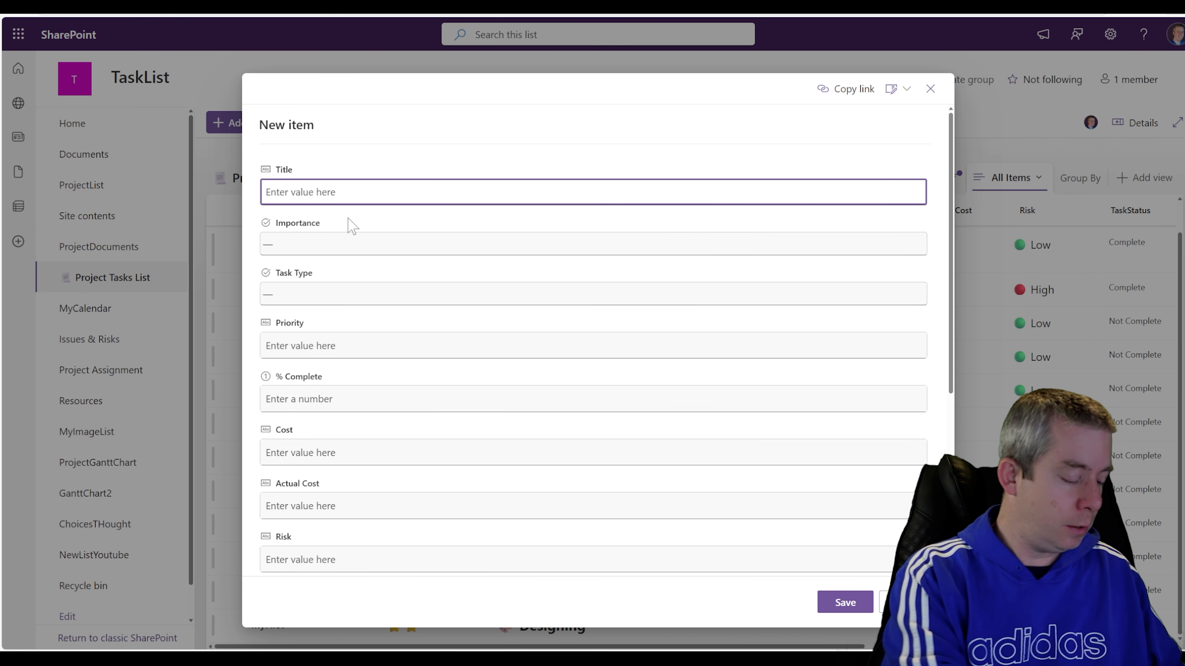
{"action": "type", "text": "HI"}
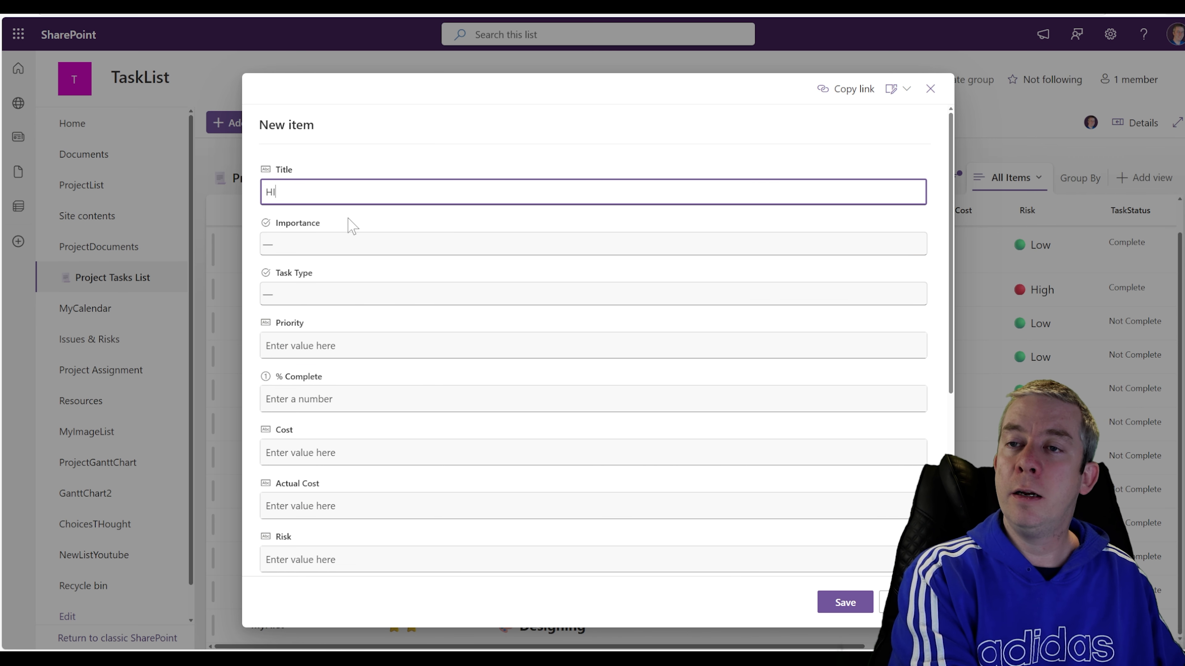
{"action": "key", "text": "BackSpace"}
{"action": "key", "text": "BackSpace"}
{"action": "type", "text": "A NEW H"}
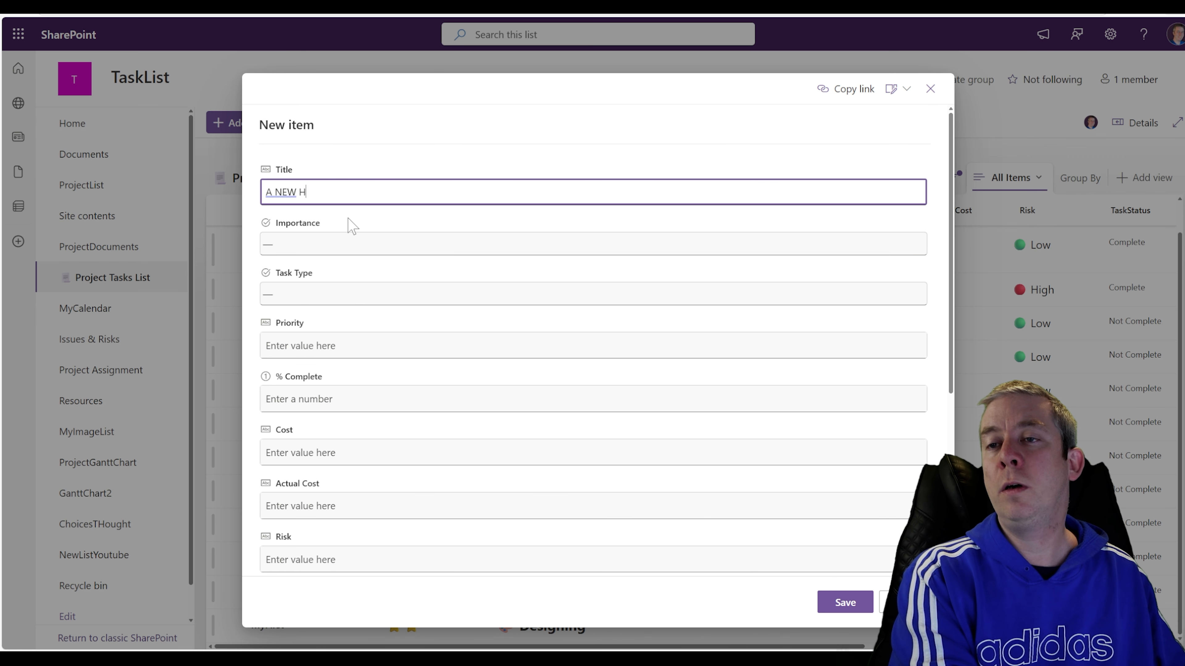
{"action": "type", "text": "IGH RE"}
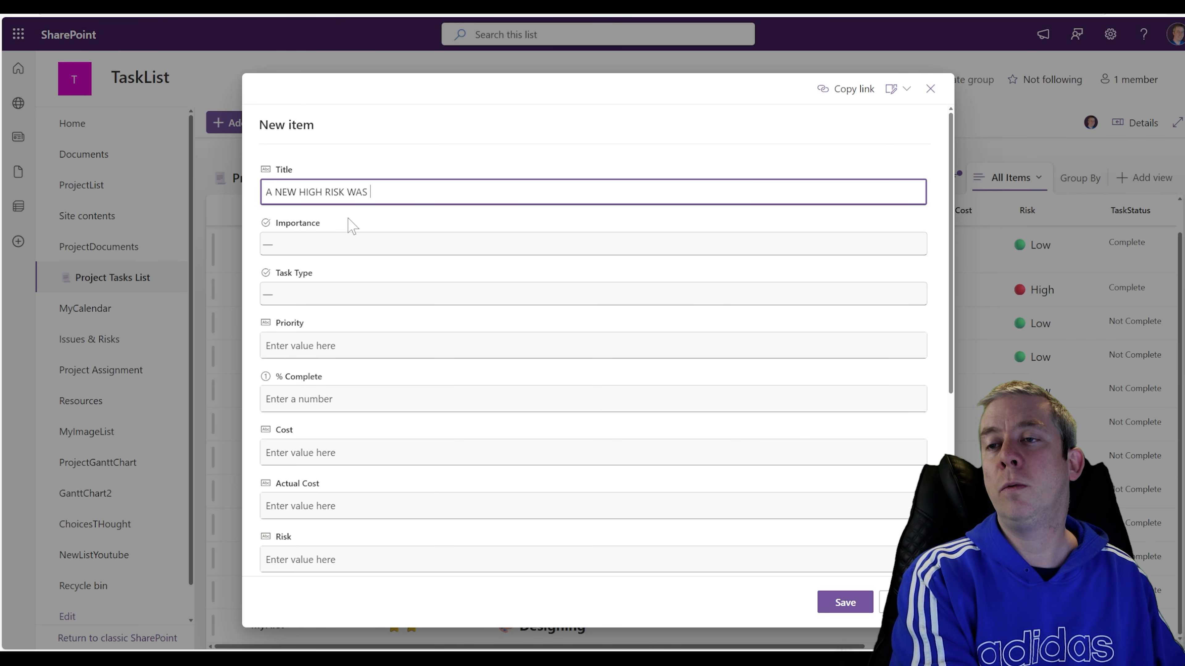
{"action": "key", "text": "BackSpace"}
{"action": "key", "text": "BackSpace"}
{"action": "key", "text": "BackSpace"}
{"action": "key", "text": "BackSpace"}
{"action": "key", "text": "BackSpace"}
{"action": "key", "text": "BackSpace"}
{"action": "key", "text": "BackSpace"}
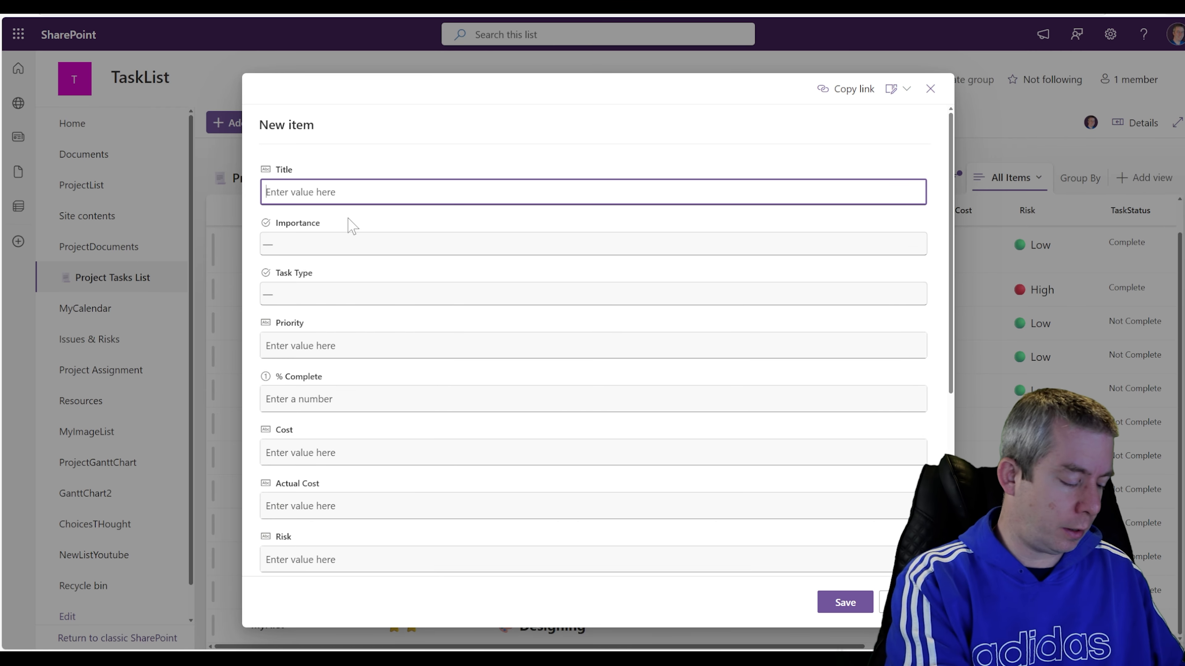
{"action": "type", "text": "Tigers got loose in the Zoo"}
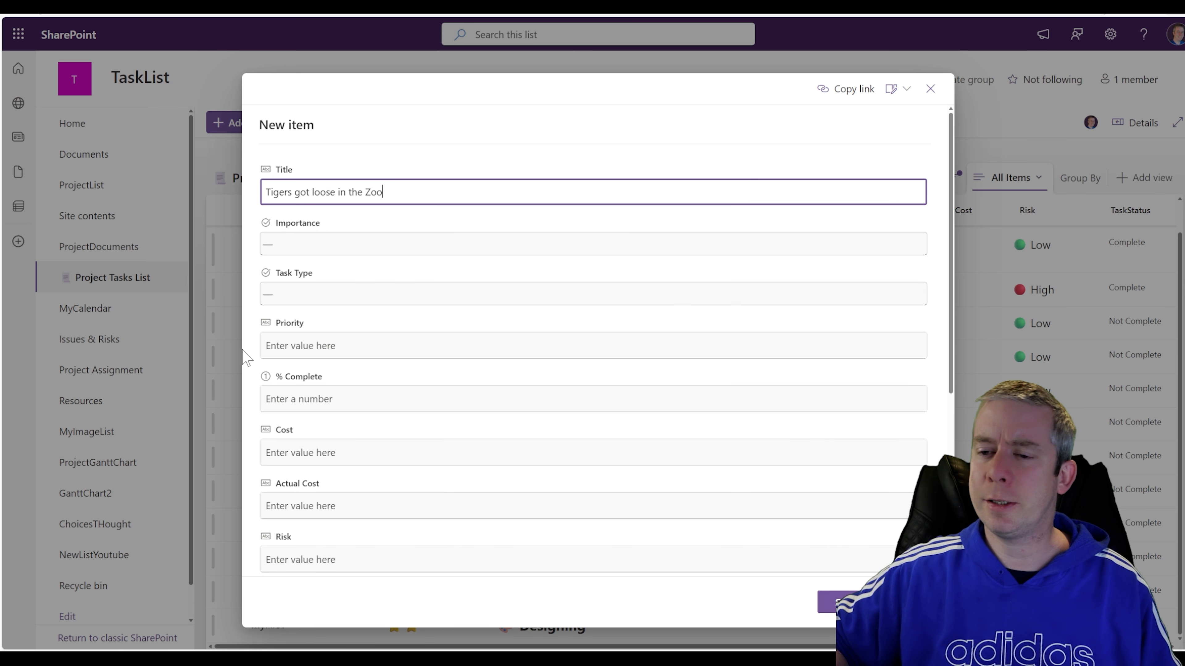
{"action": "scroll", "coordinate": [280, 420], "scroll_direction": "down", "scroll_amount": 6}
{"action": "left_click", "coordinate": [290, 266]}
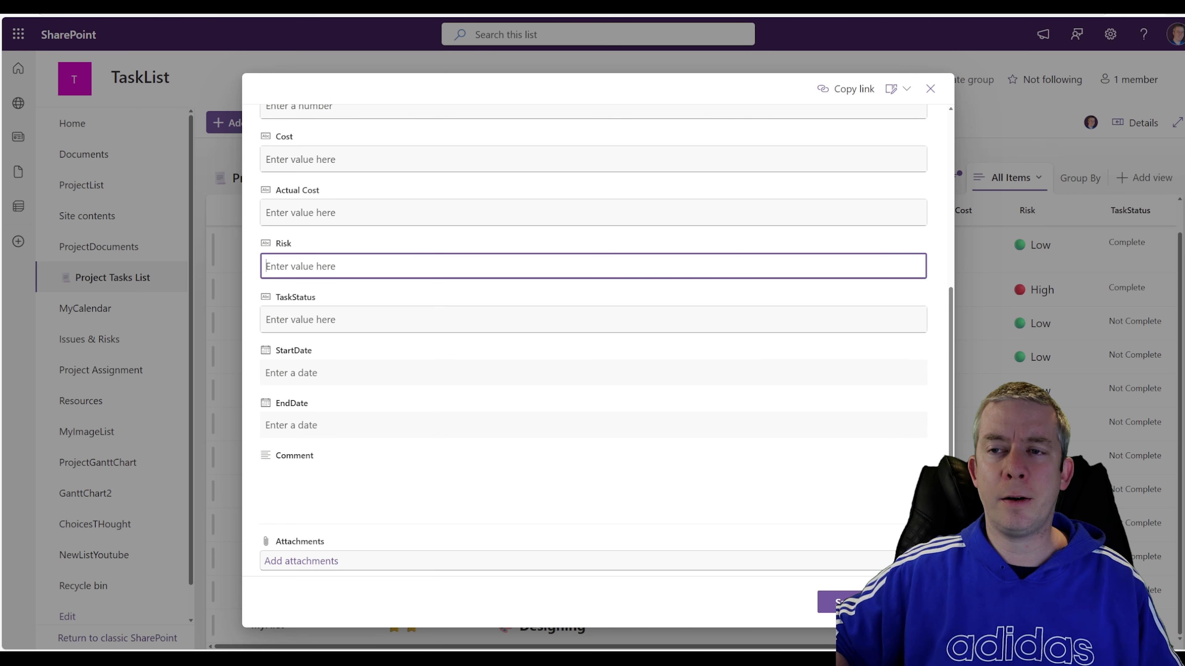
{"action": "type", "text": "High"}
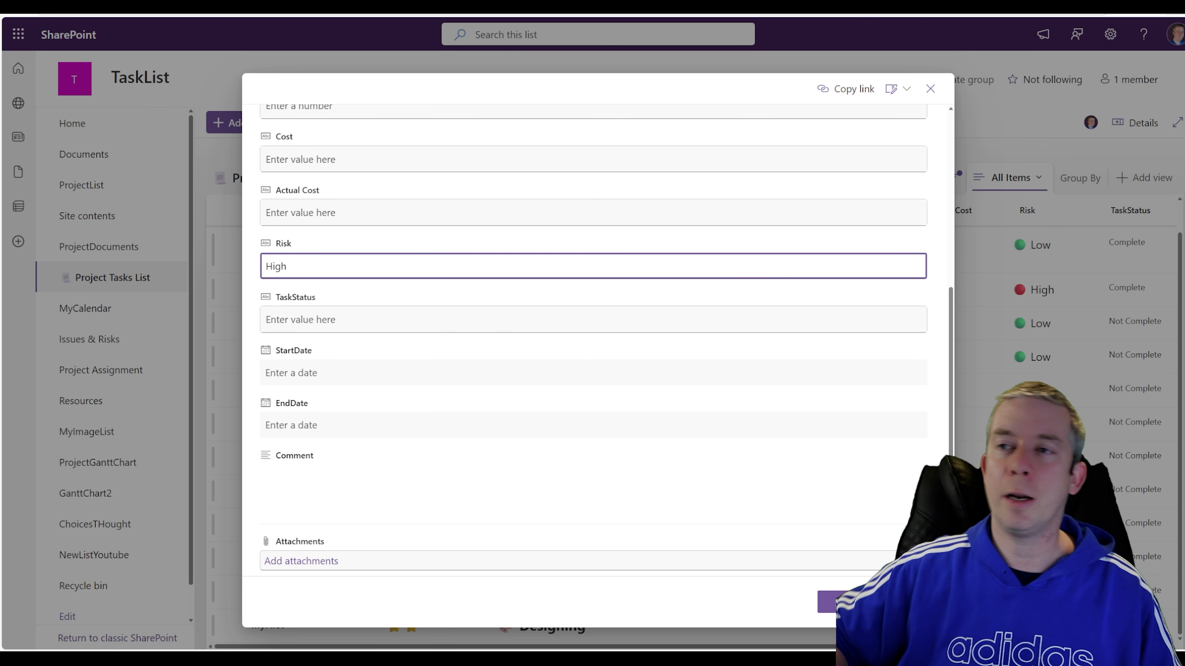
{"action": "left_click", "coordinate": [838, 601]}
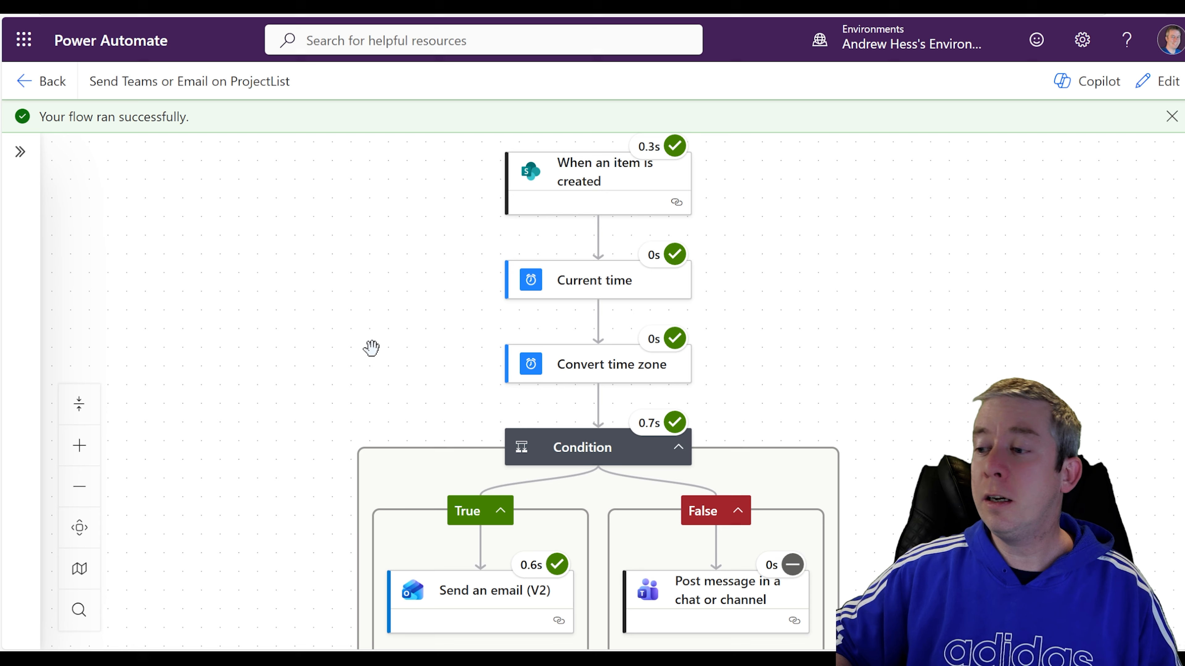
Inspect the run's Condition result (True) and the Send an email (V2) step's run details.
{"action": "left_click_drag", "start_coordinate": [534, 304], "coordinate": [572, 233]}
{"action": "left_click_drag", "start_coordinate": [791, 193], "coordinate": [780, 305]}
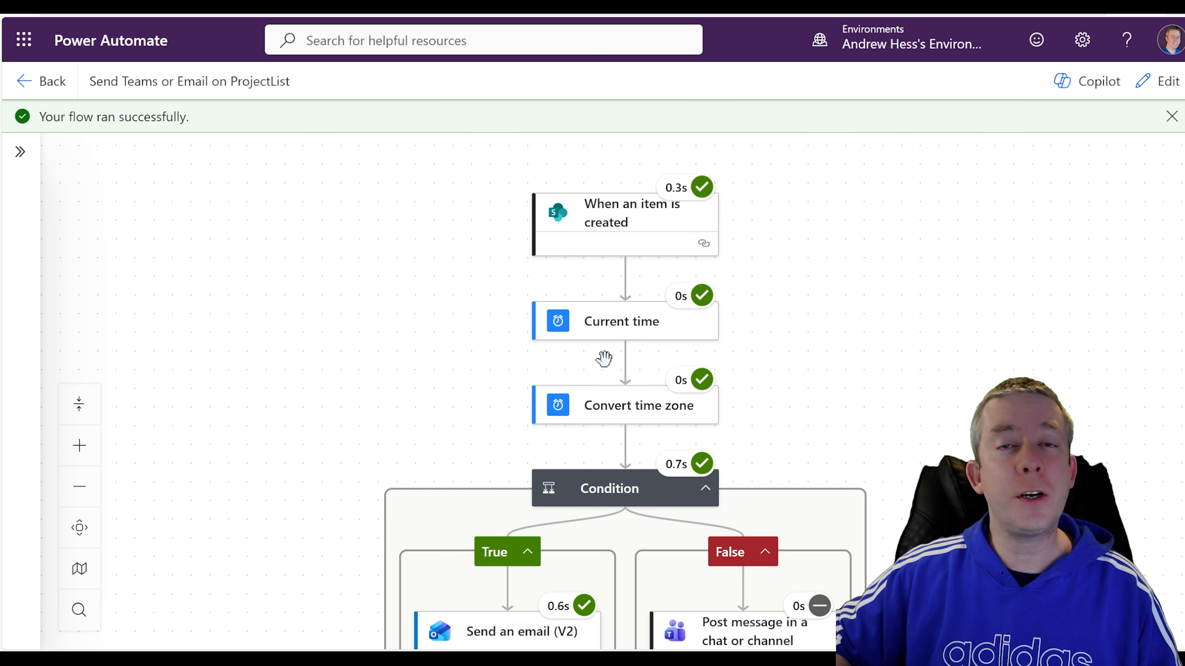
{"action": "left_click_drag", "start_coordinate": [378, 473], "coordinate": [427, 340]}
{"action": "left_click", "coordinate": [657, 365]}
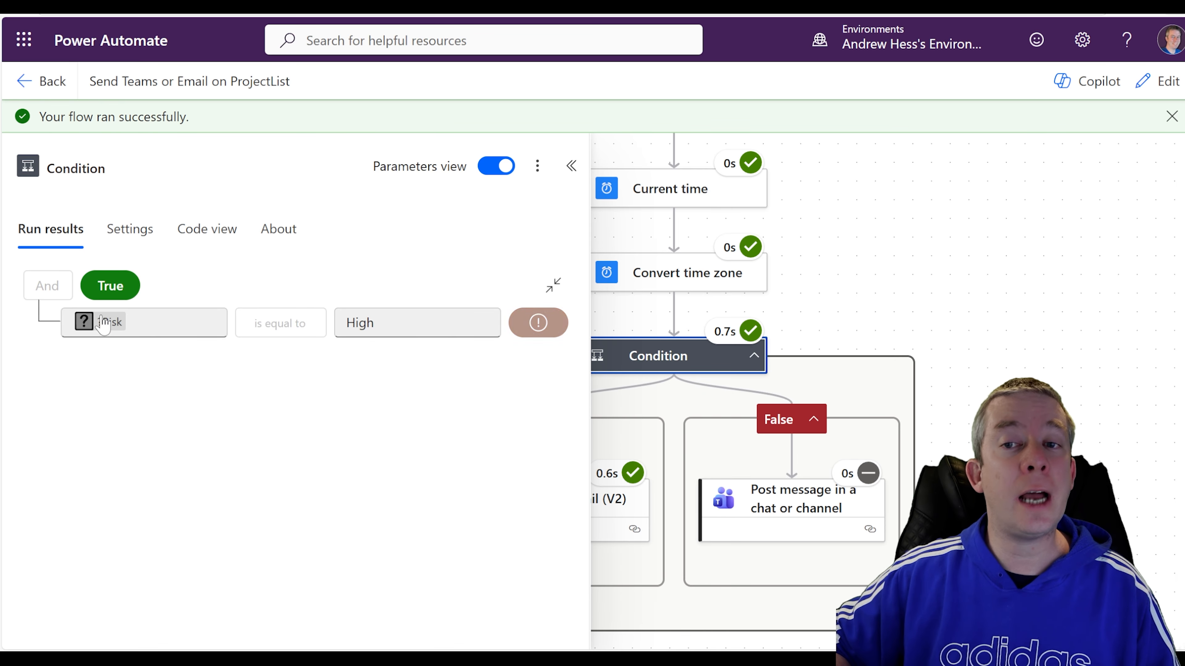
{"action": "left_click_drag", "start_coordinate": [862, 385], "coordinate": [956, 277]}
{"action": "left_click", "coordinate": [642, 409]}
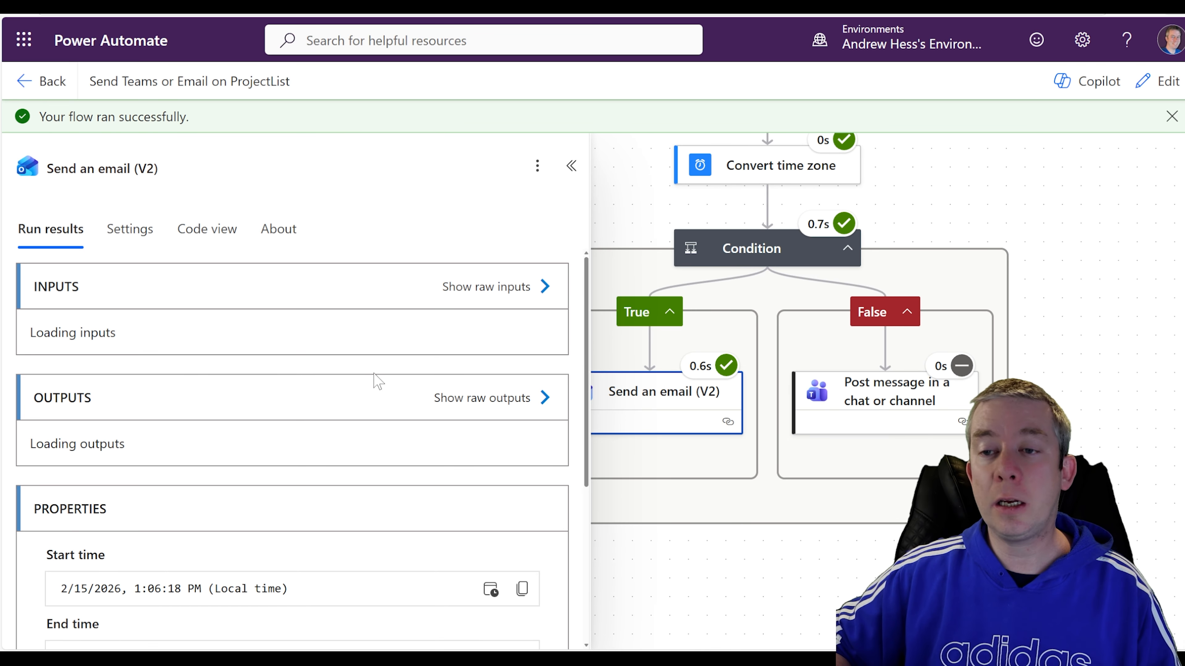
{"action": "scroll", "coordinate": [356, 403], "scroll_direction": "down", "scroll_amount": 3}
{"action": "scroll", "coordinate": [356, 402], "scroll_direction": "down", "scroll_amount": 5}
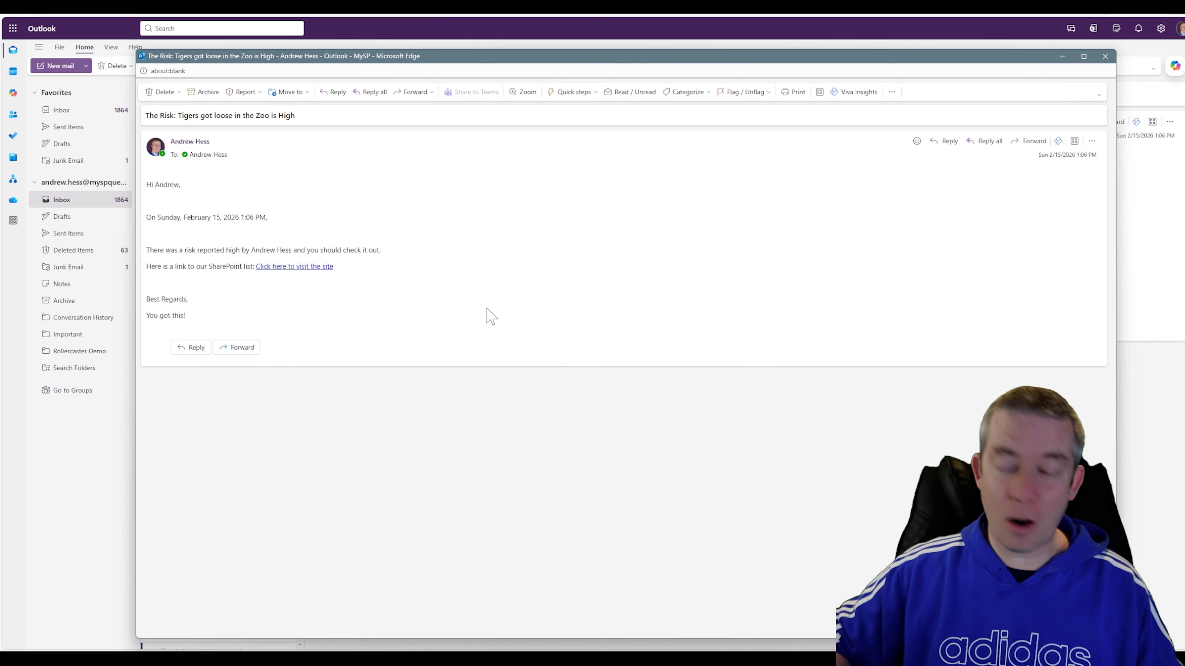
Open the Project Tasks List through the email's 'Click here to visit the site' link.
{"action": "scroll", "coordinate": [400, 292], "scroll_direction": "up", "scroll_amount": 5}
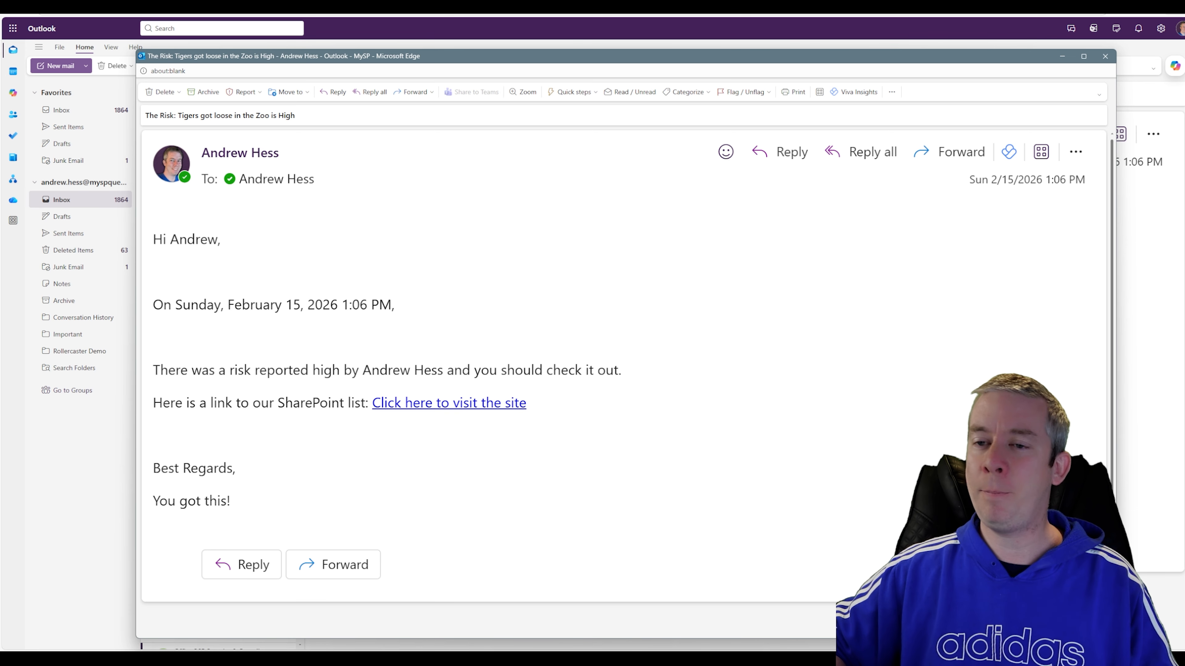
{"action": "left_click", "coordinate": [413, 404]}
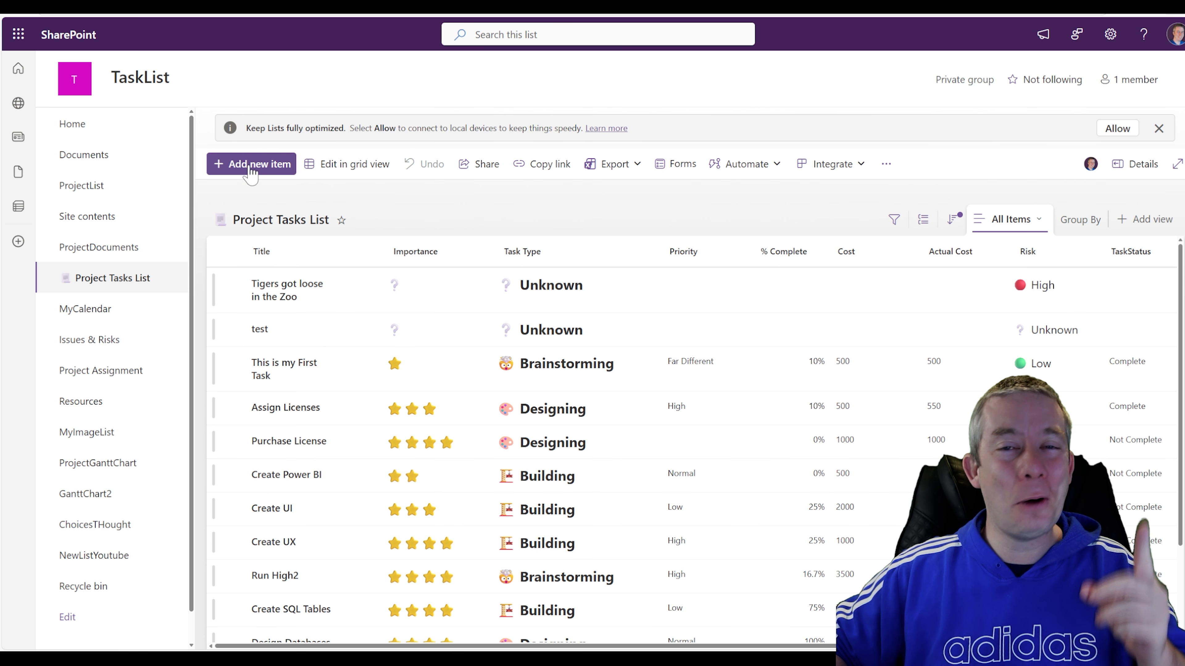
Create and save a new item 'Fed the Penguins' with Risk set to Low.
{"action": "left_click", "coordinate": [249, 165]}
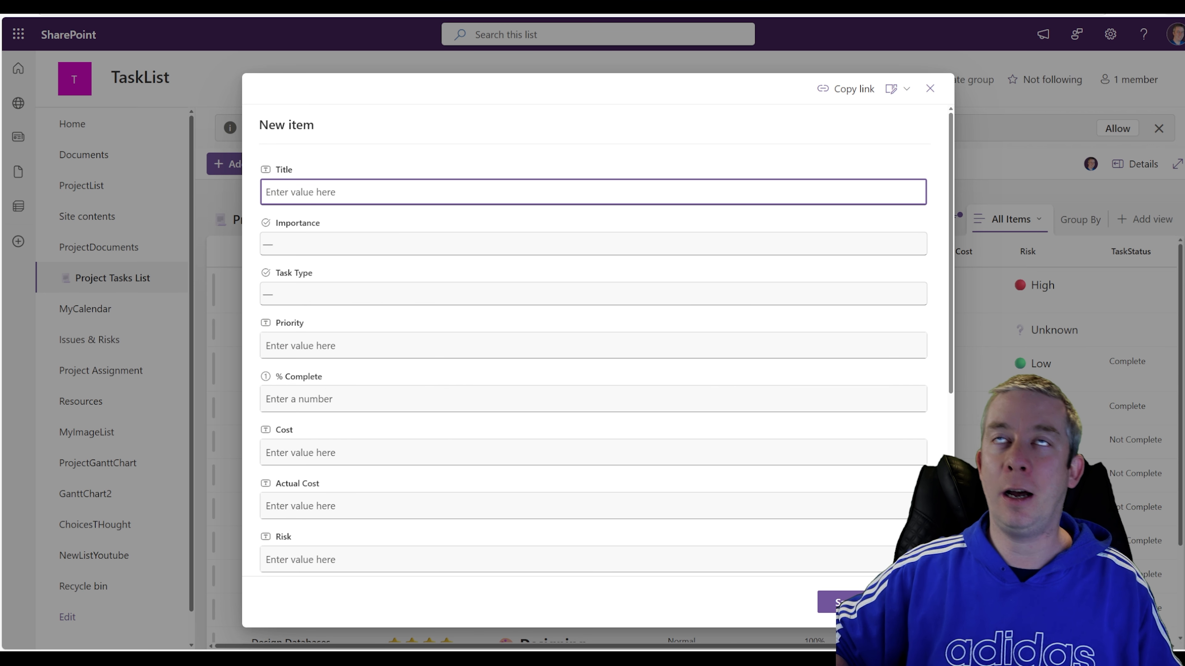
{"action": "type", "text": "F"}
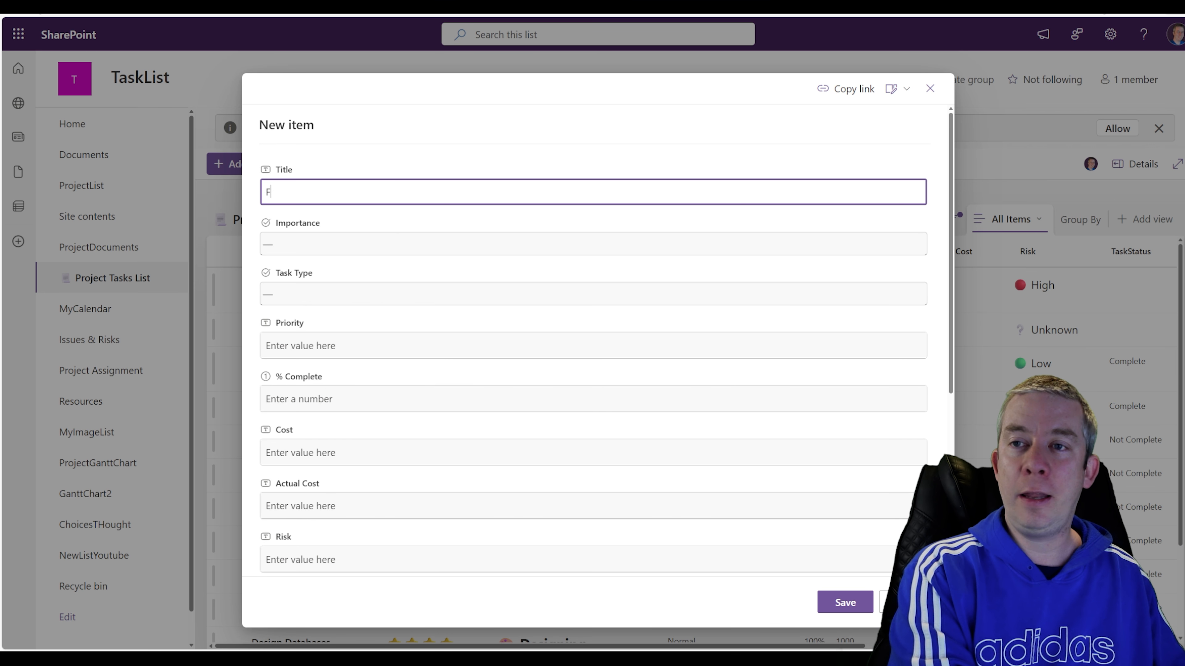
{"action": "type", "text": "ed the Penguins"}
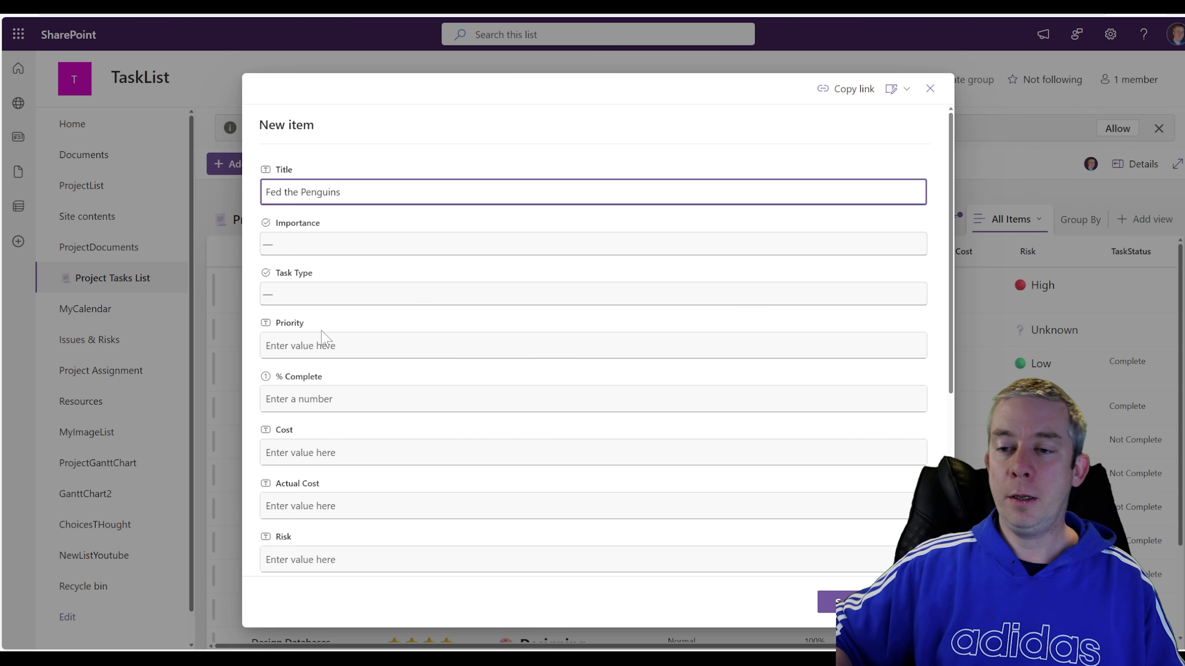
{"action": "scroll", "coordinate": [327, 339], "scroll_direction": "down", "scroll_amount": 5}
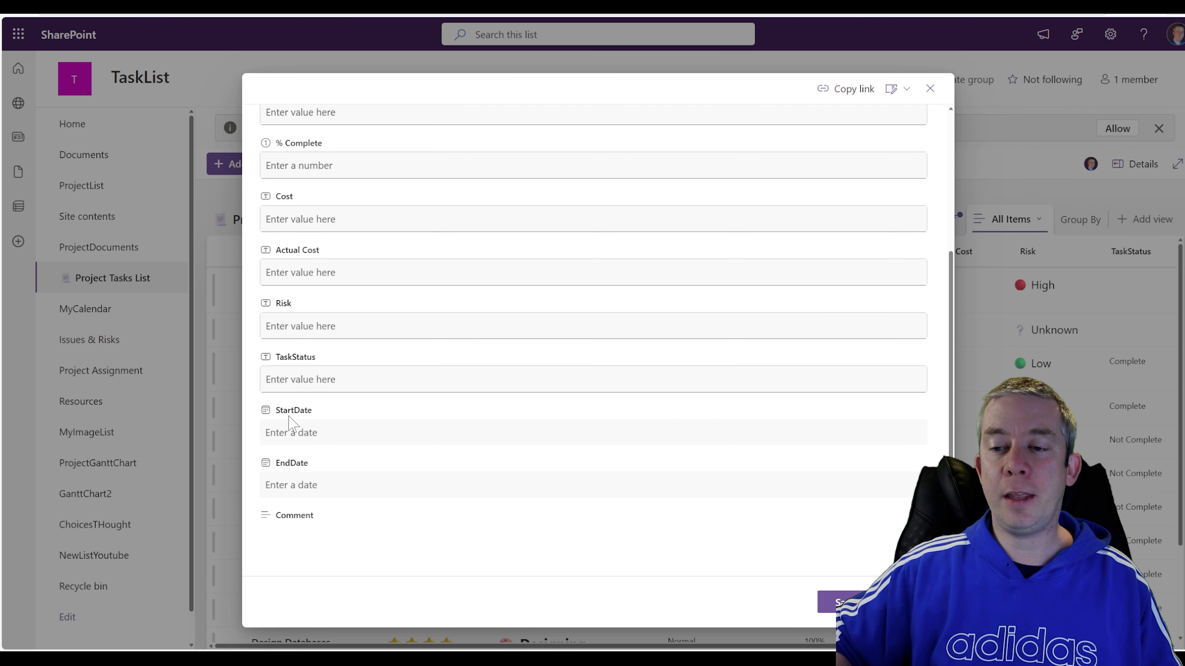
{"action": "left_click", "coordinate": [301, 327]}
{"action": "type", "text": "Low"}
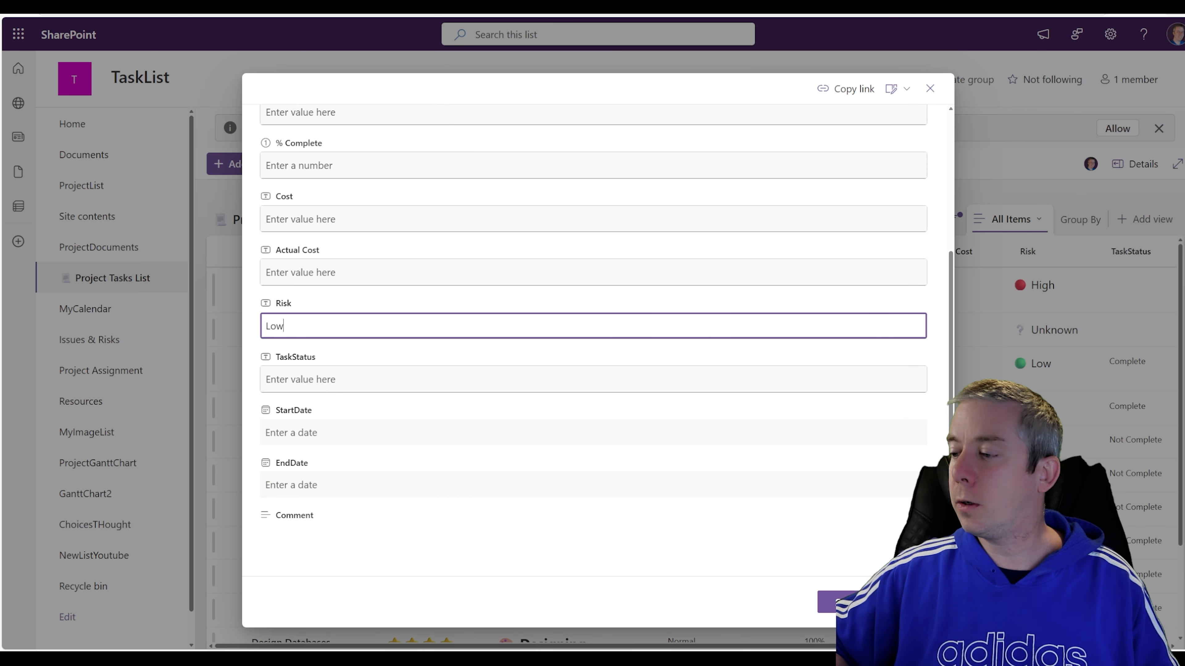
{"action": "left_click", "coordinate": [837, 602]}
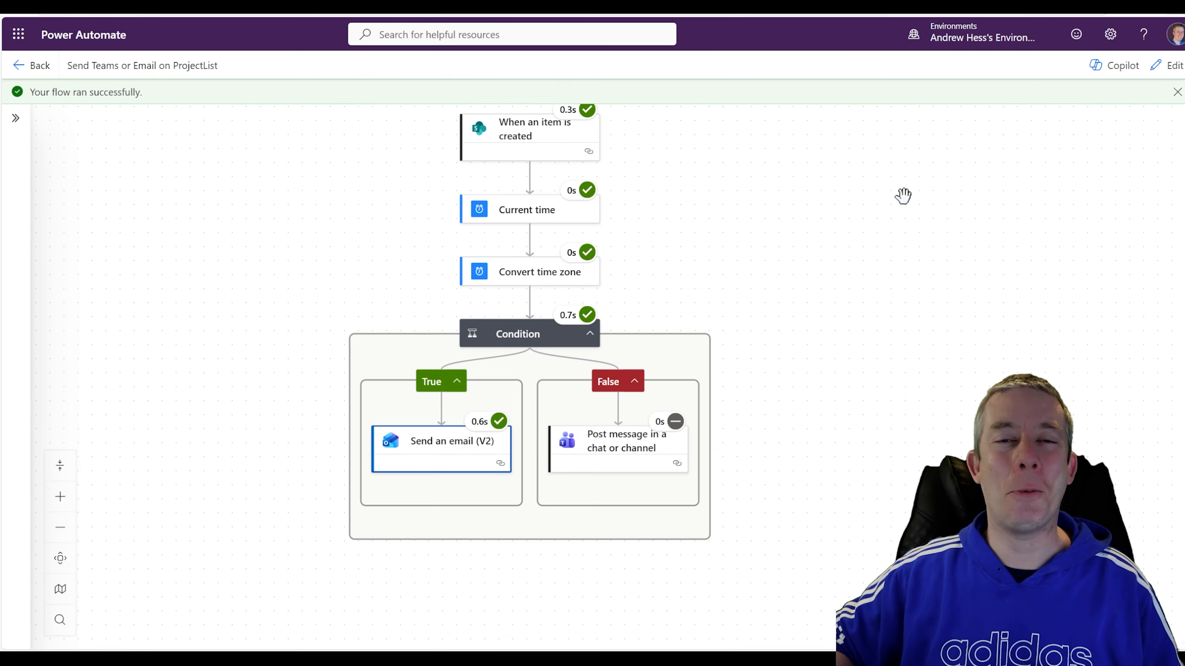
Add a Scope action below Convert time zone and drag the Condition, with its email and Teams branches, into it.
{"action": "left_click", "coordinate": [1171, 70]}
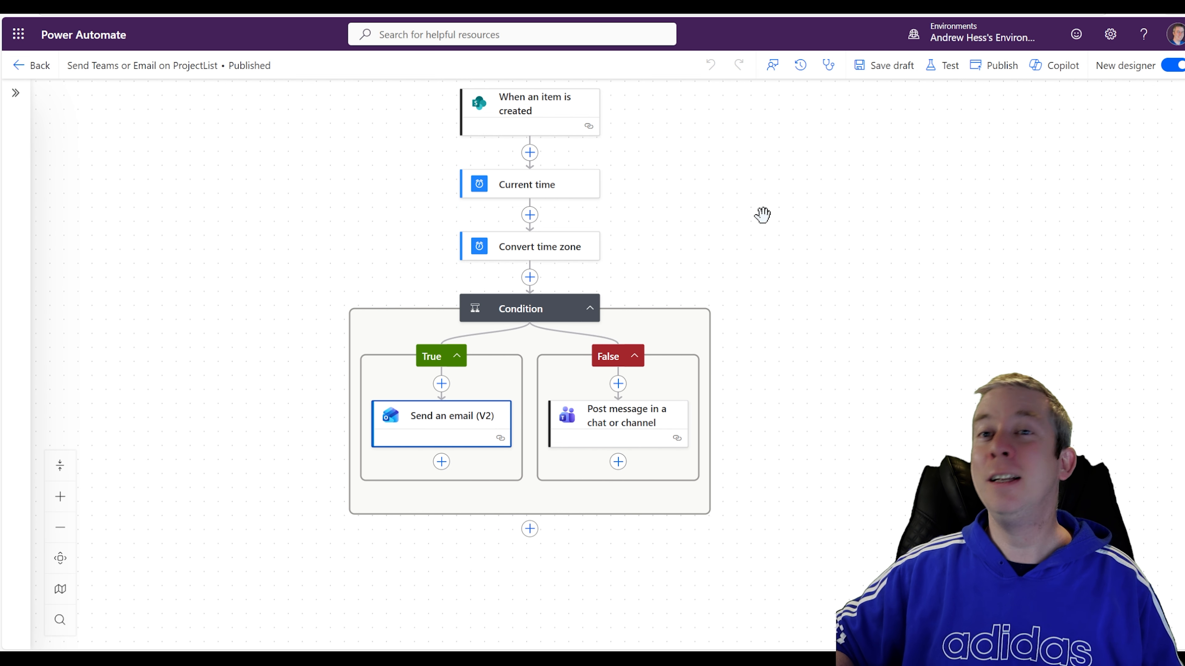
{"action": "scroll", "coordinate": [633, 352], "scroll_direction": "down", "scroll_amount": 2}
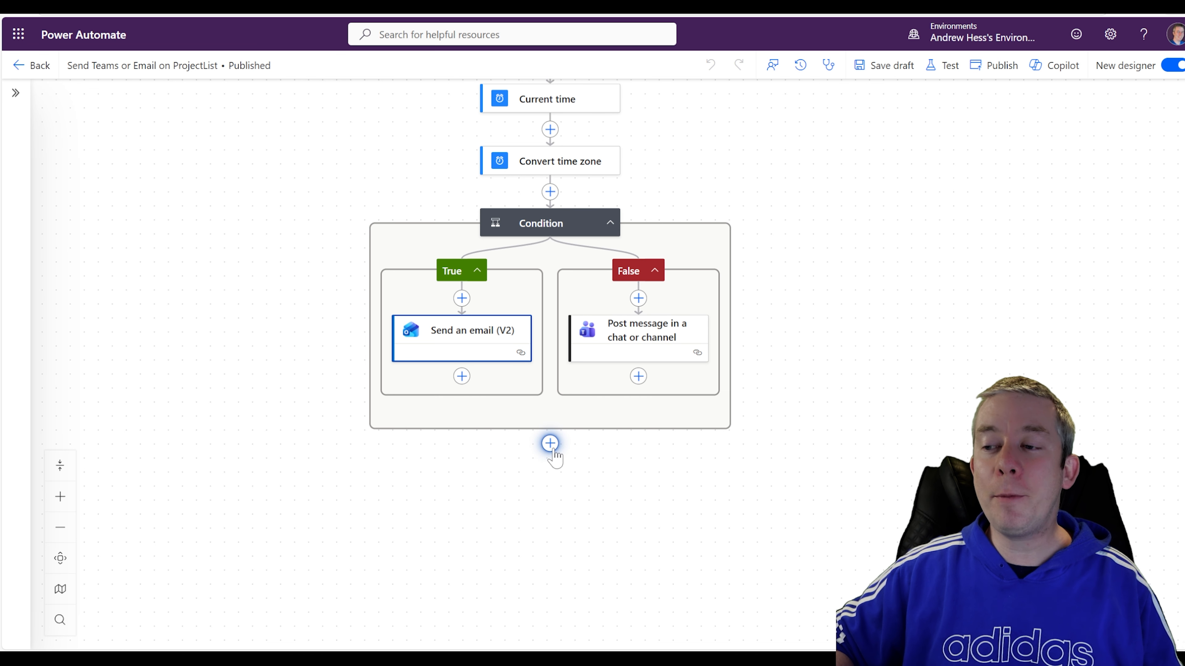
{"action": "left_click", "coordinate": [549, 443]}
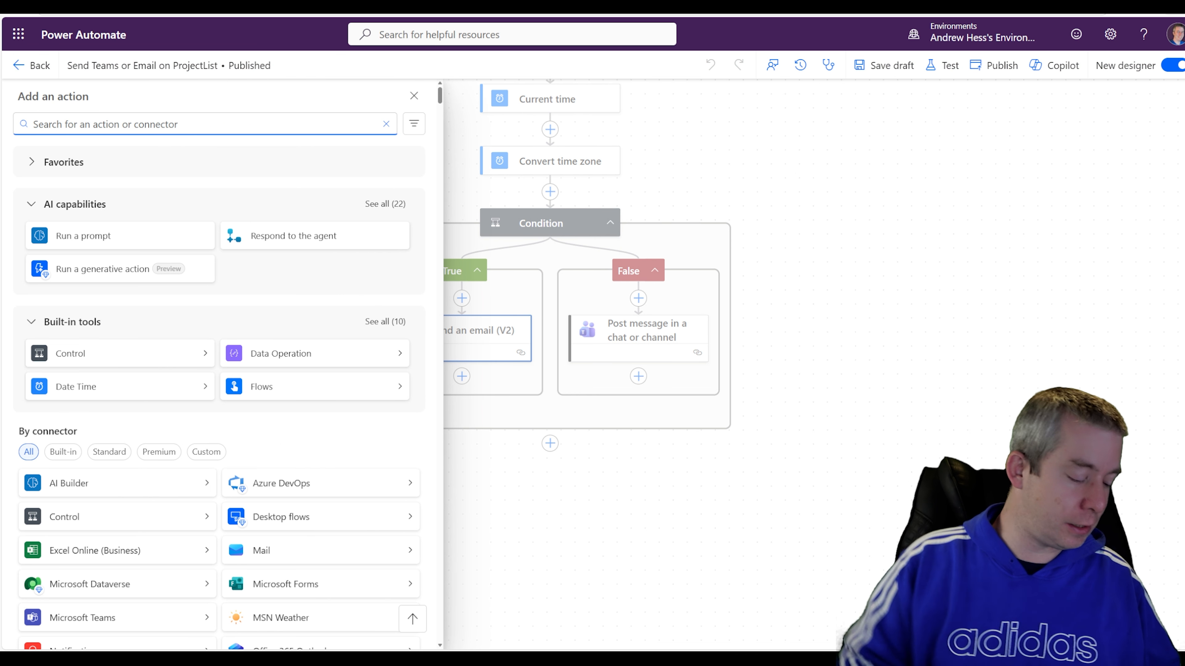
{"action": "type", "text": "scope"}
{"action": "left_click", "coordinate": [93, 232]}
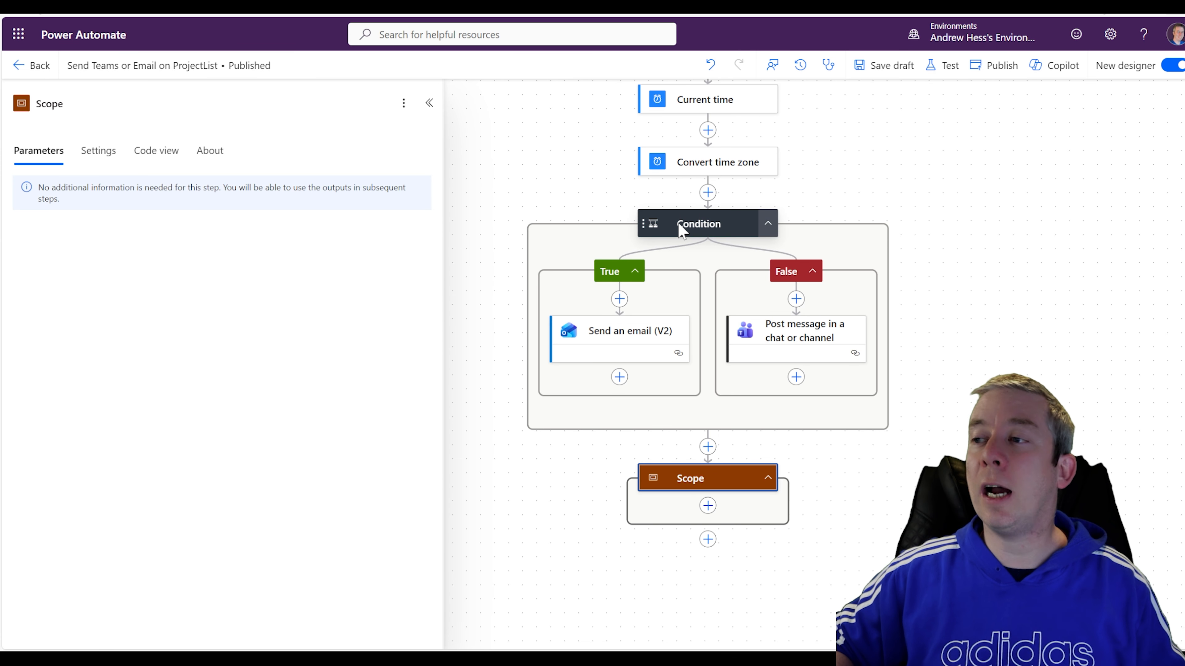
{"action": "left_click_drag", "start_coordinate": [682, 228], "coordinate": [702, 515]}
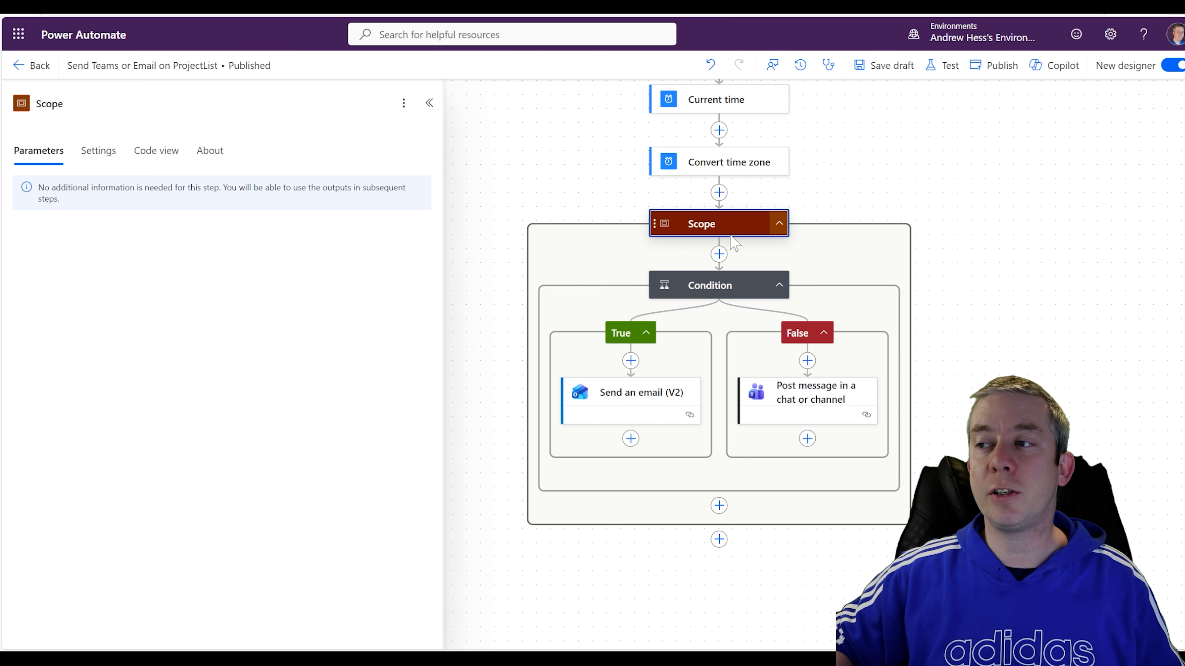
{"action": "left_click", "coordinate": [780, 222]}
{"action": "left_click", "coordinate": [665, 225]}
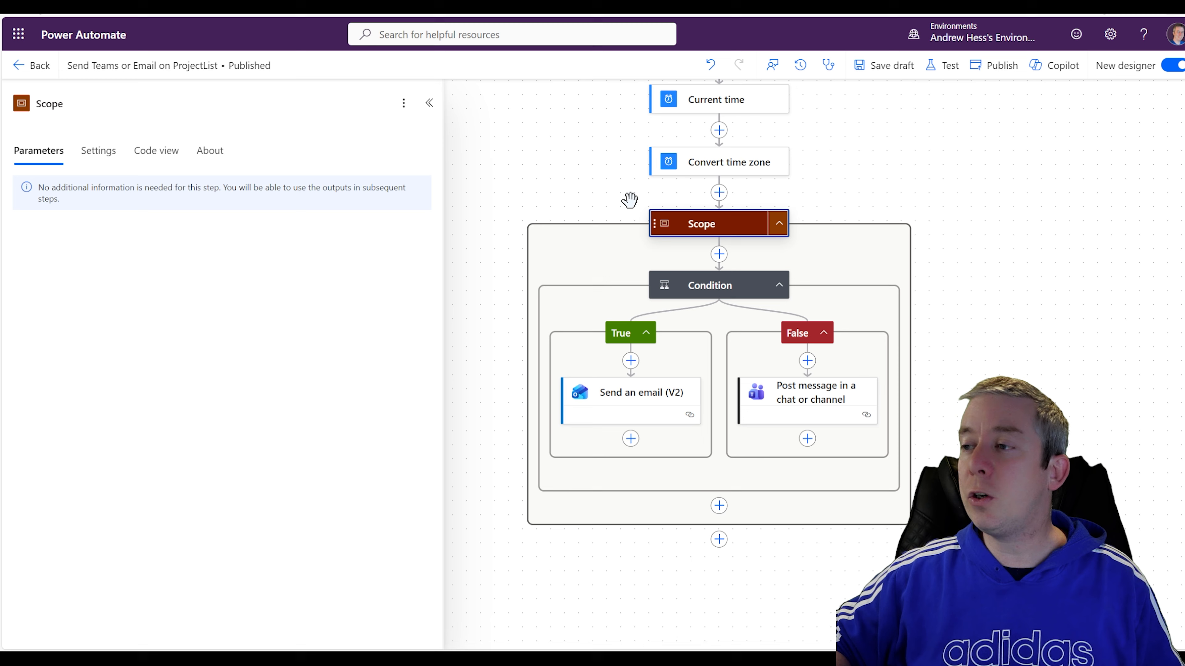
Rename the Scope action to 'Body Of Flow'.
{"action": "left_click", "coordinate": [63, 103]}
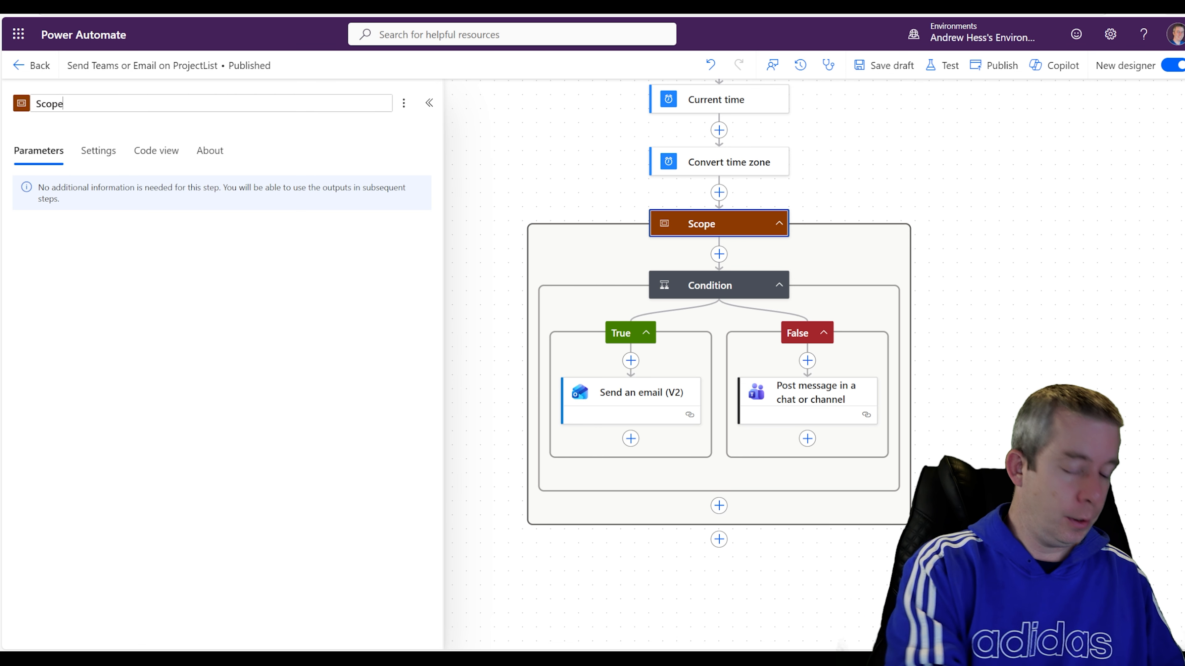
{"action": "key", "text": "BackSpace"}
{"action": "key", "text": "BackSpace"}
{"action": "key", "text": "BackSpace"}
{"action": "type", "text": "Body "}
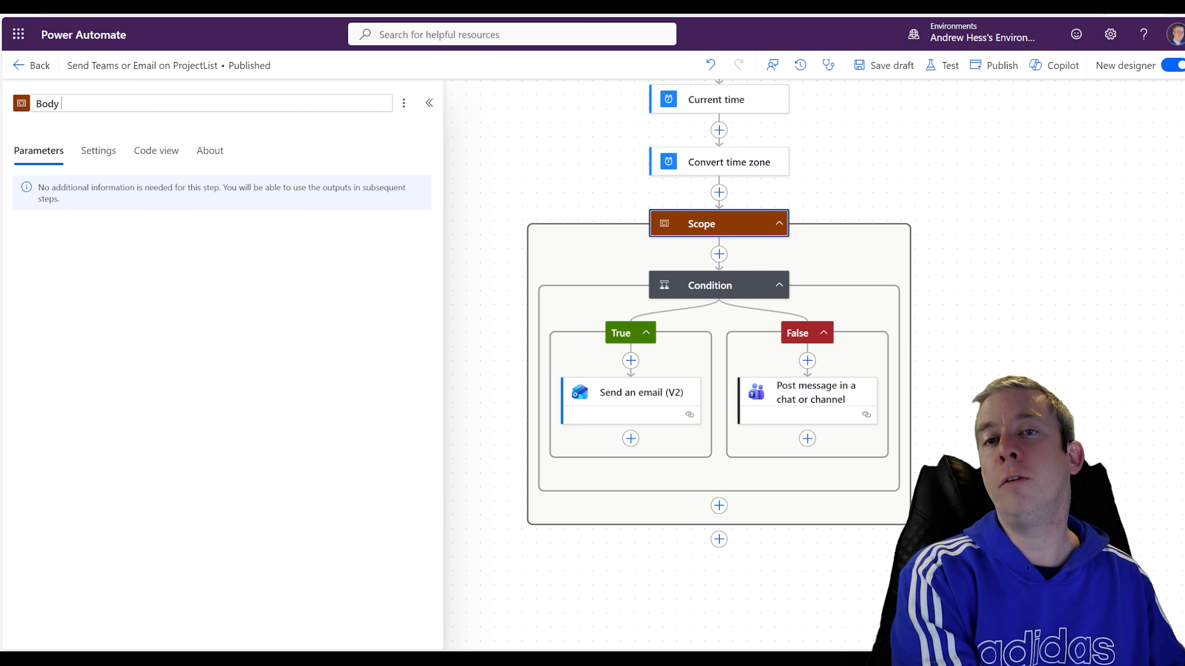
{"action": "type", "text": "Of"}
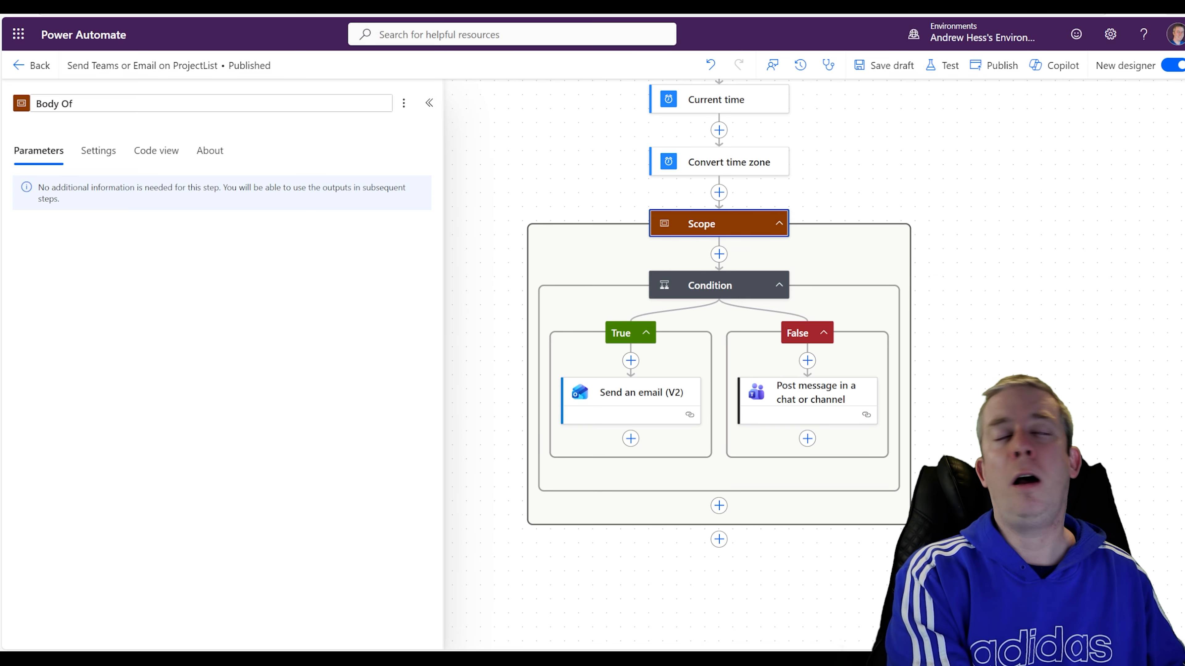
{"action": "type", "text": " Flow"}
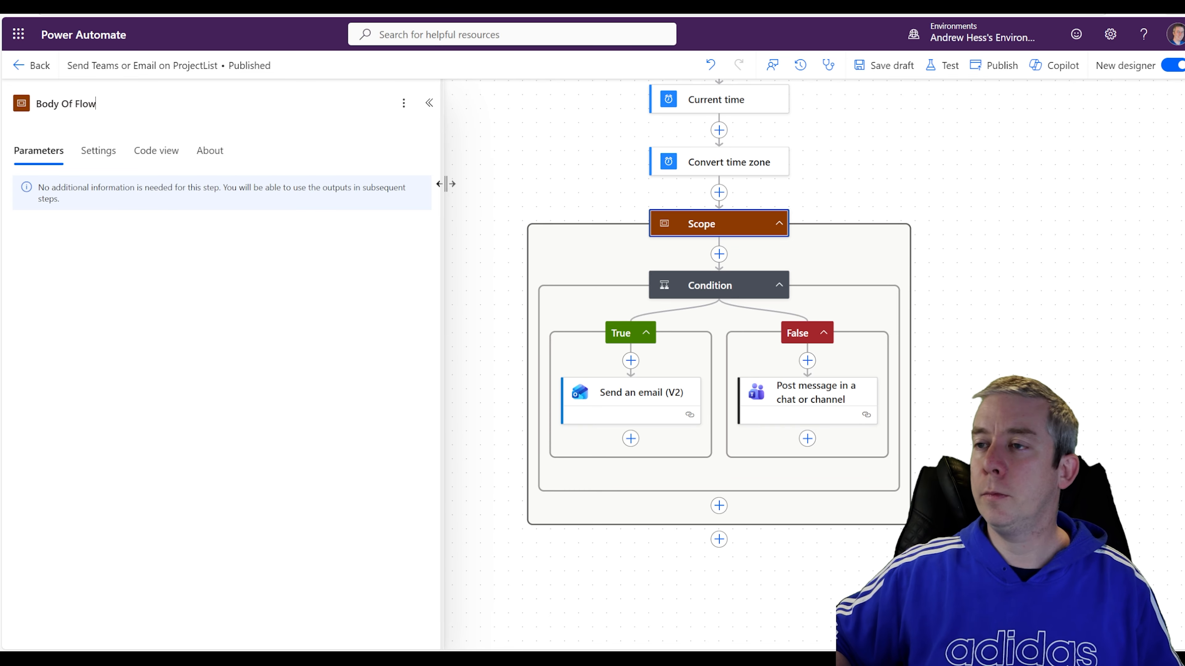
{"action": "left_click", "coordinate": [447, 183]}
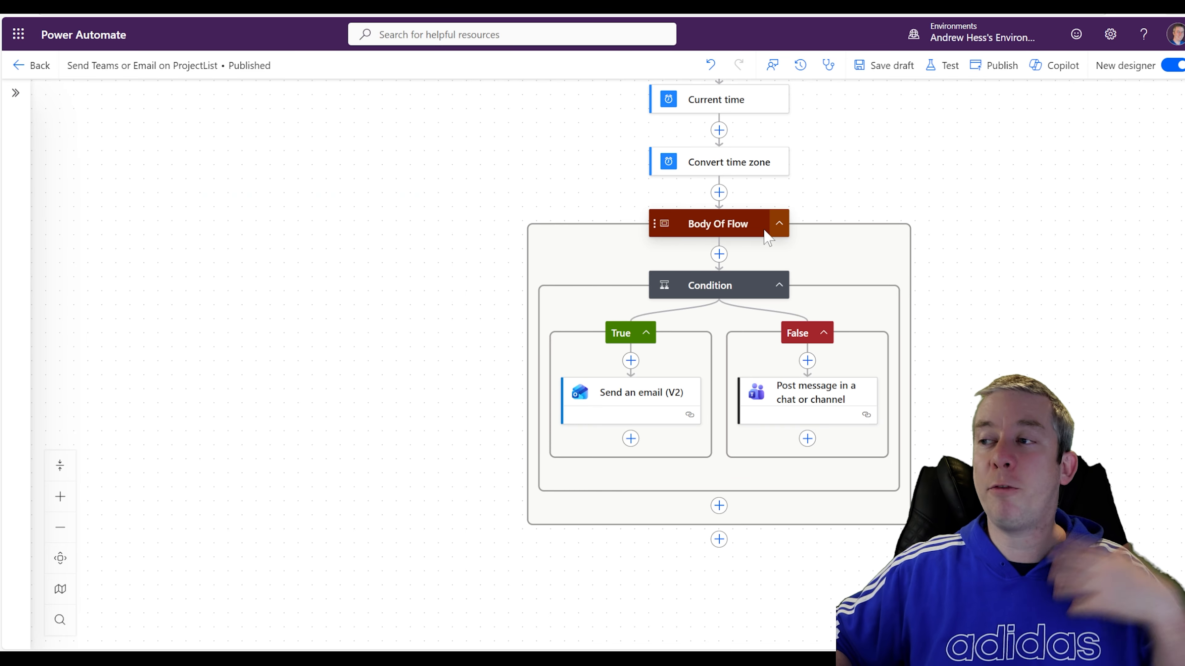
Add a second Scope below Body Of Flow and name it 'Error Handling'.
{"action": "left_click", "coordinate": [778, 223]}
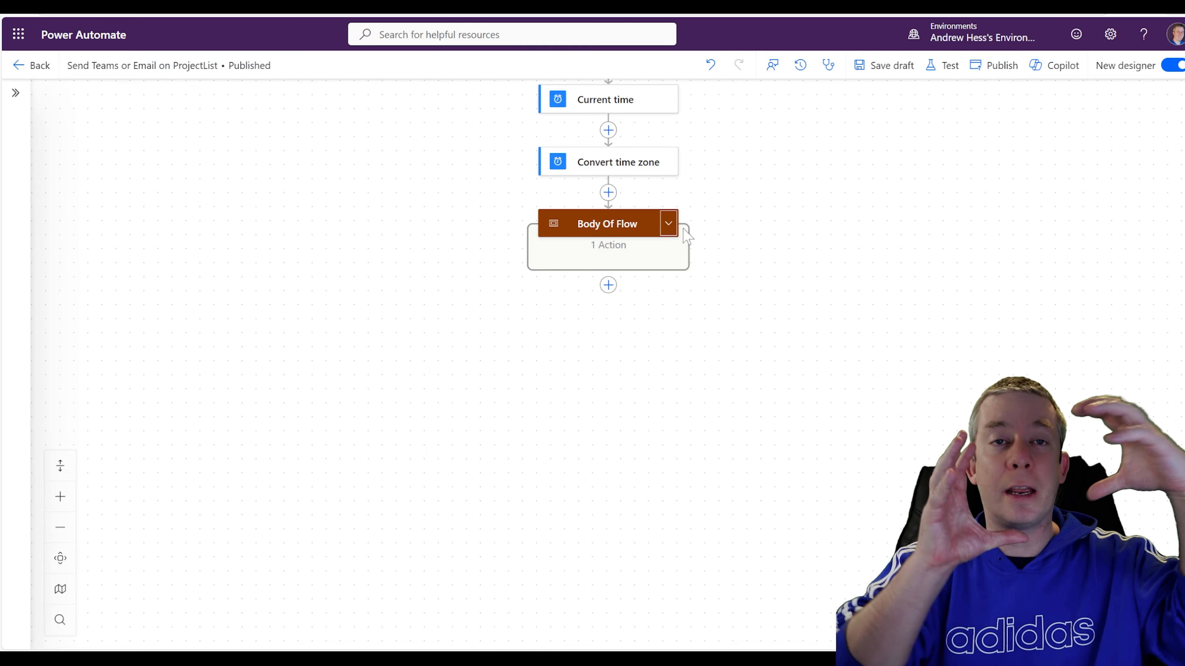
{"action": "left_click", "coordinate": [608, 285]}
{"action": "type", "text": "scope"}
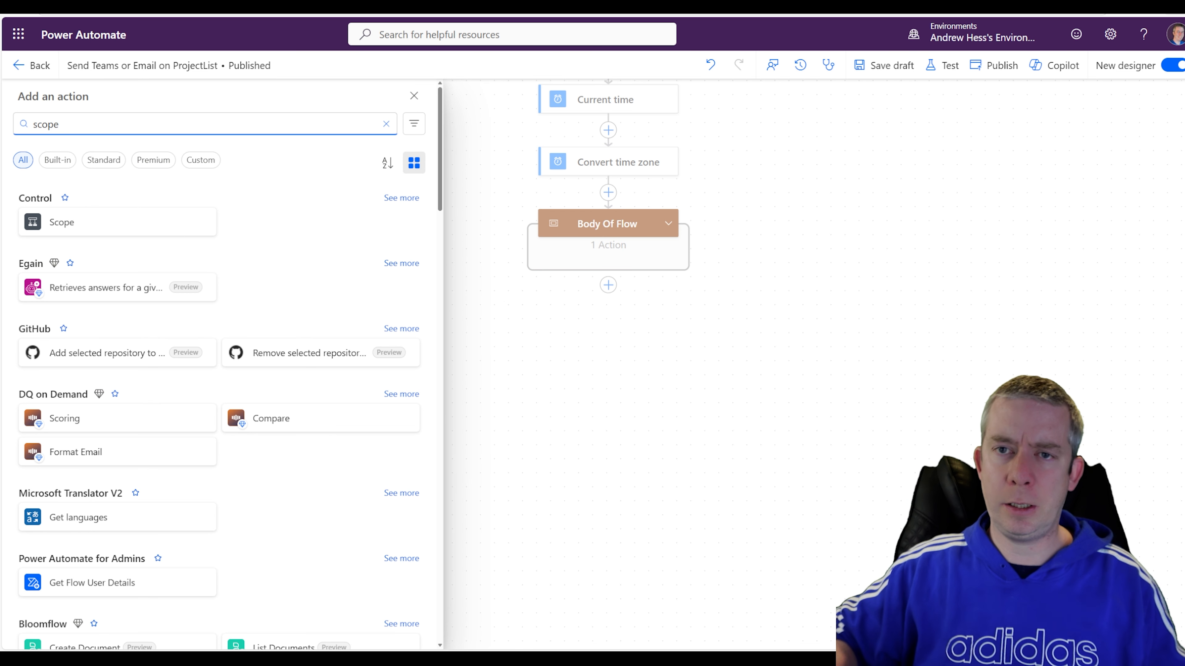
{"action": "left_click", "coordinate": [100, 222]}
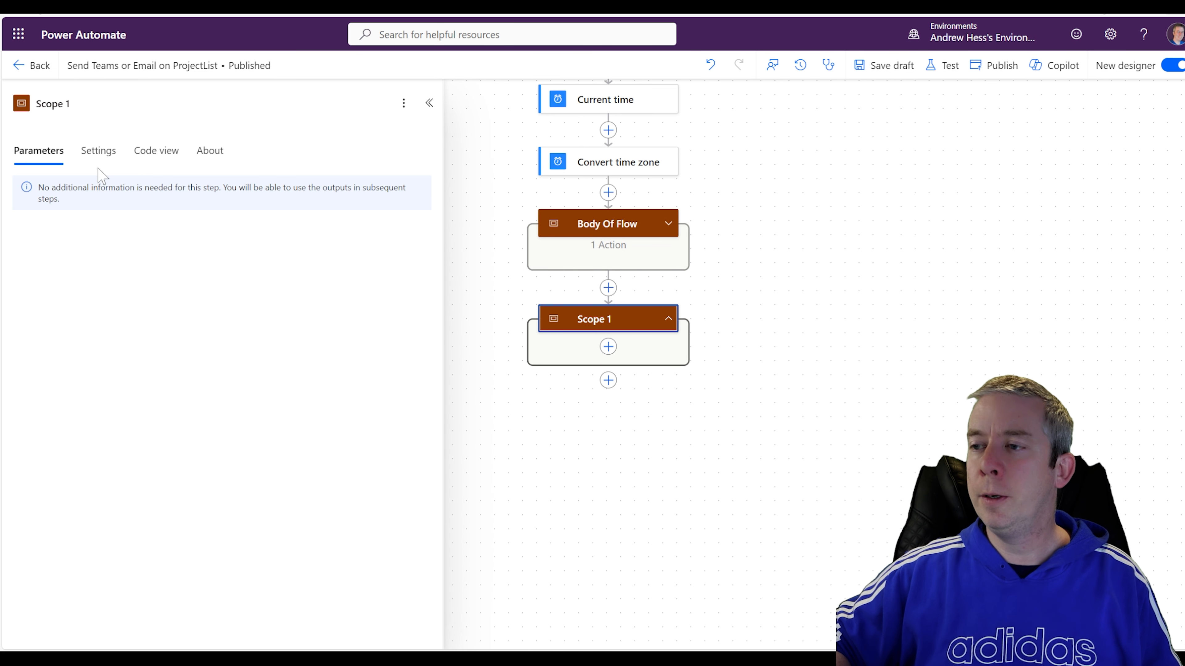
{"action": "left_click", "coordinate": [52, 103]}
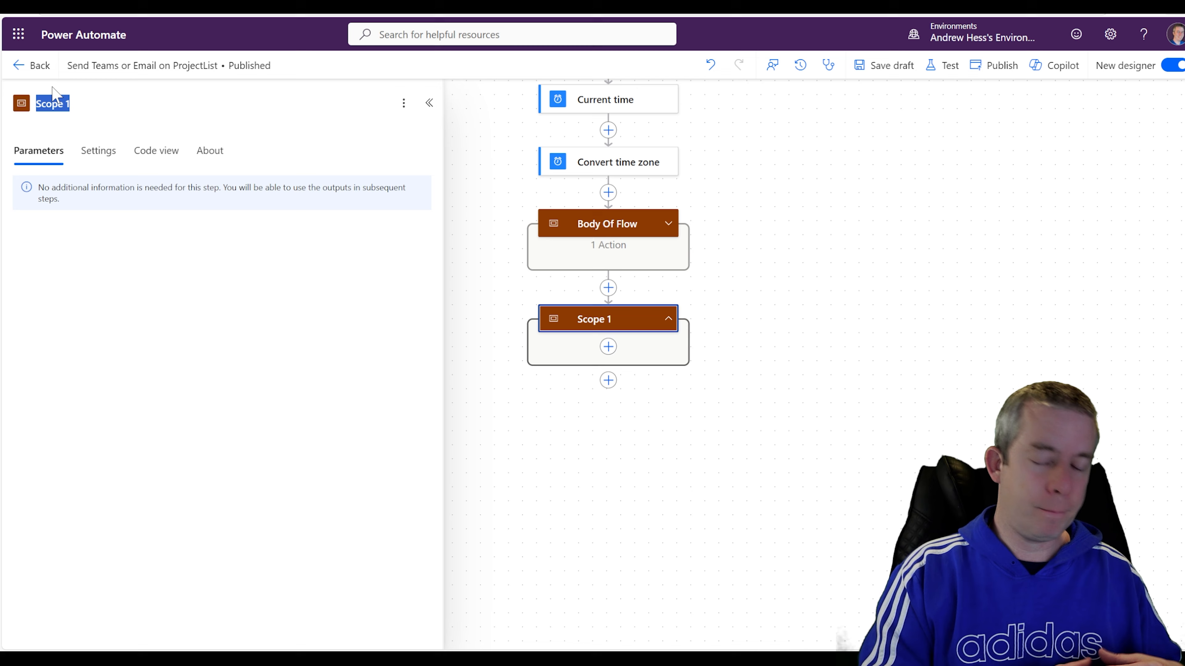
{"action": "type", "text": "Err"}
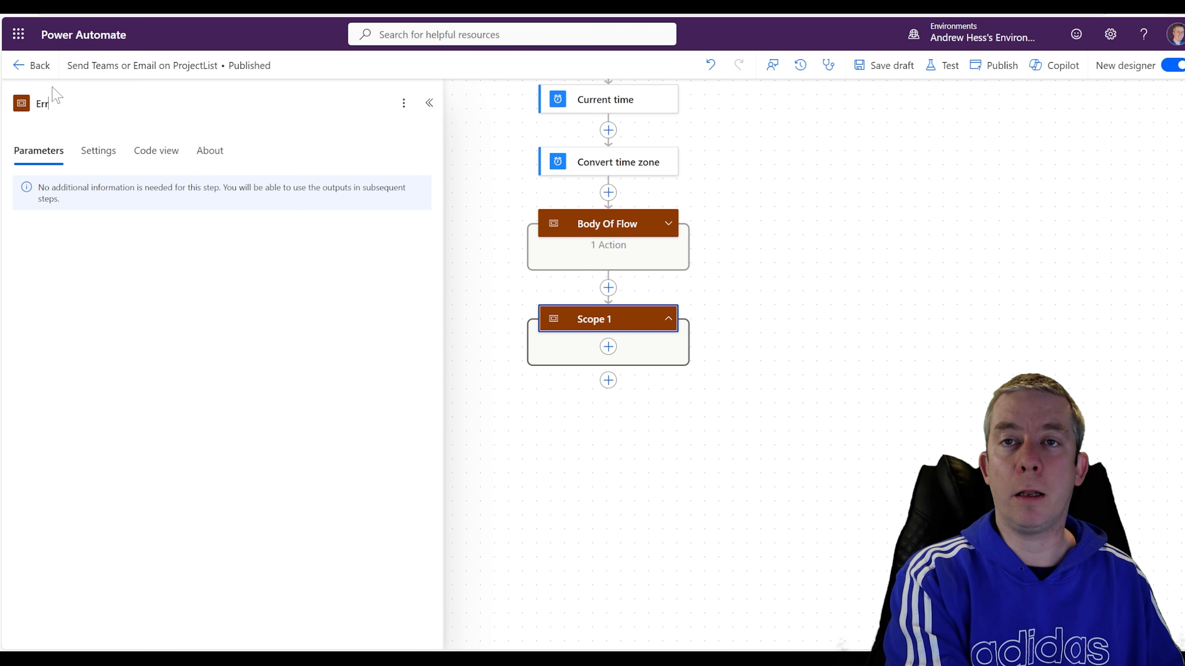
{"action": "type", "text": "or Handling"}
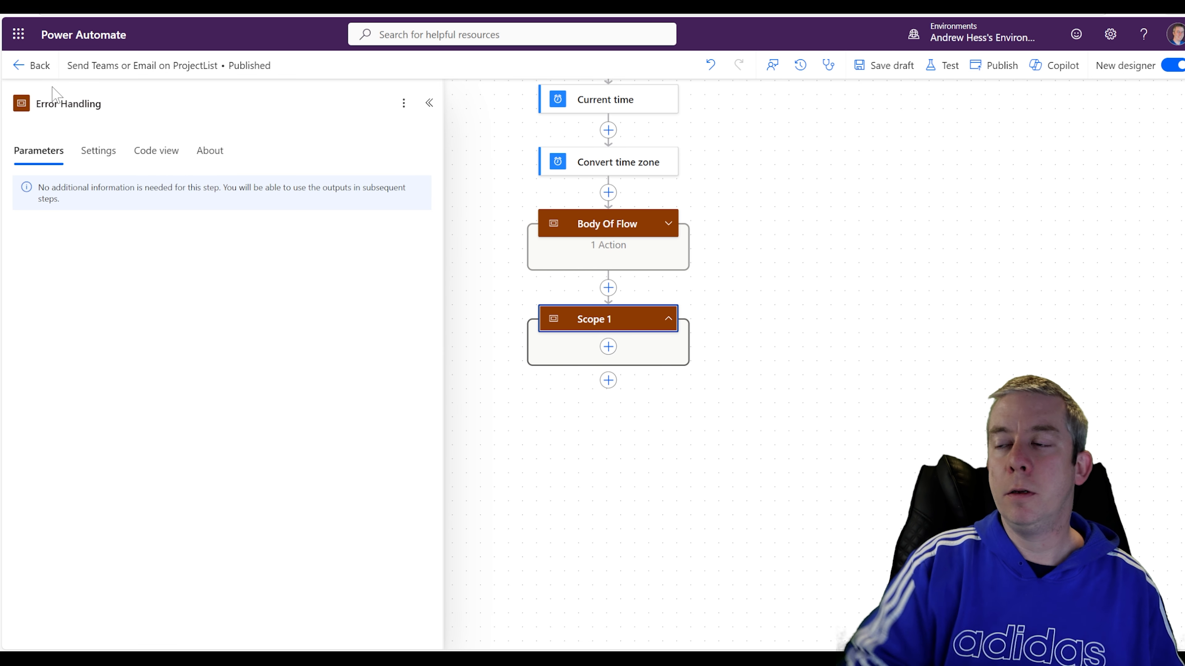
{"action": "right_click", "coordinate": [53, 88]}
{"action": "left_click", "coordinate": [719, 410]}
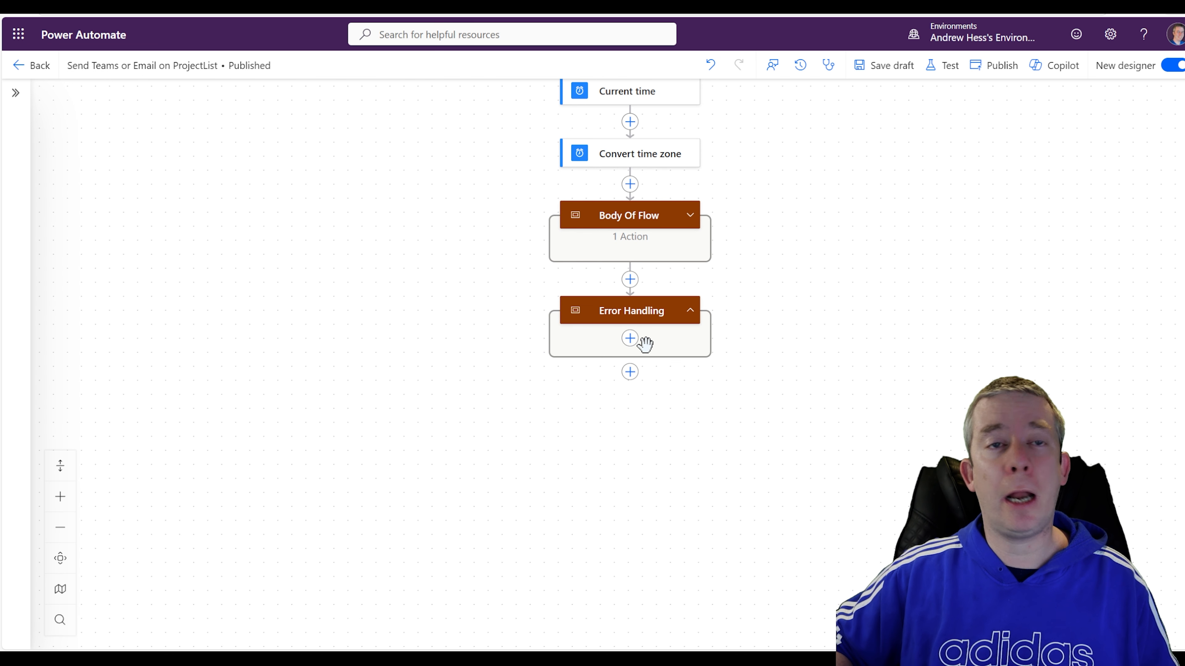
Add Send an email (V2) inside Error Handling with the suggested recipient and subject 'FLOW FAILED'.
{"action": "left_click", "coordinate": [630, 338]}
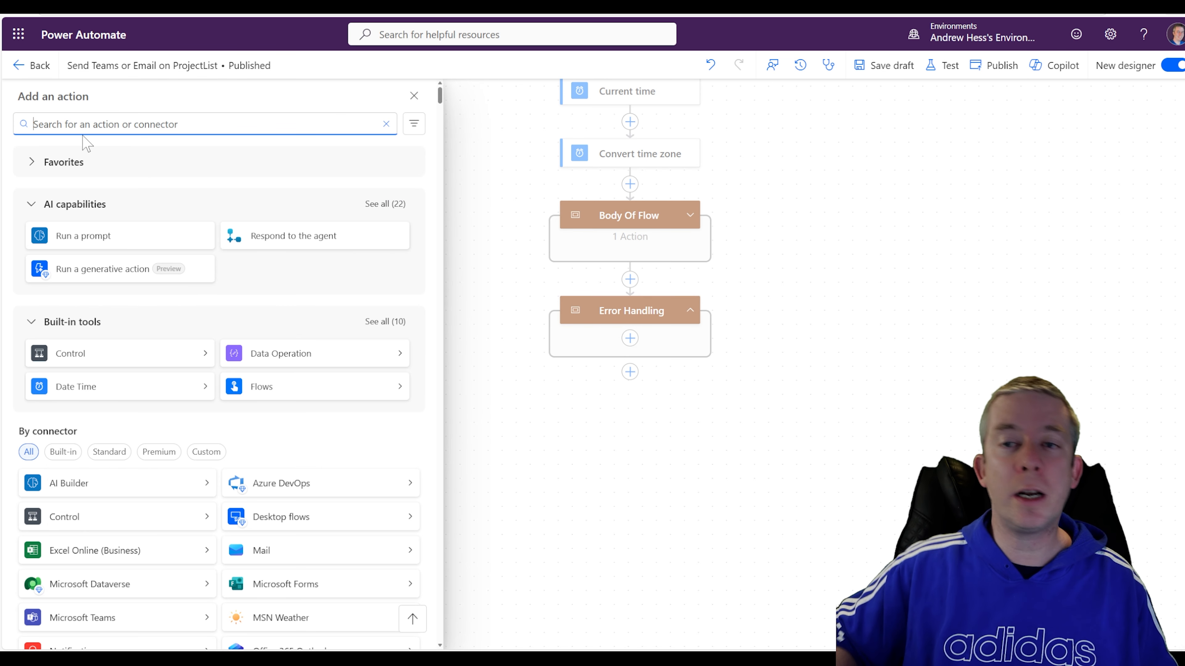
{"action": "type", "text": "send"}
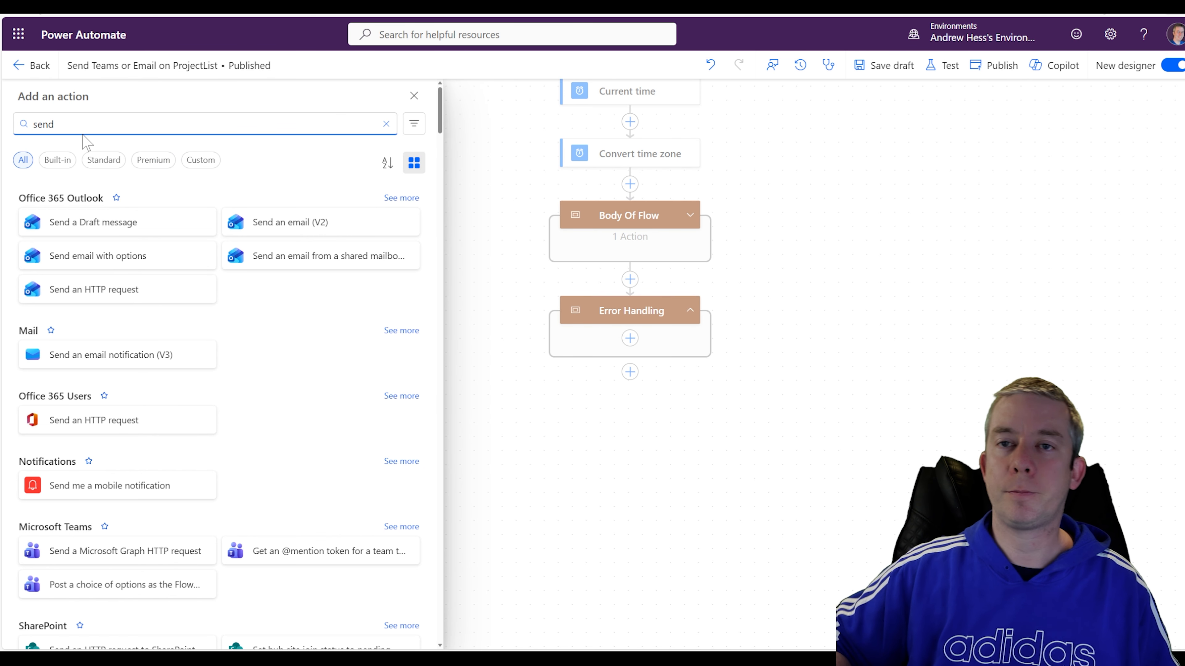
{"action": "left_click", "coordinate": [278, 232]}
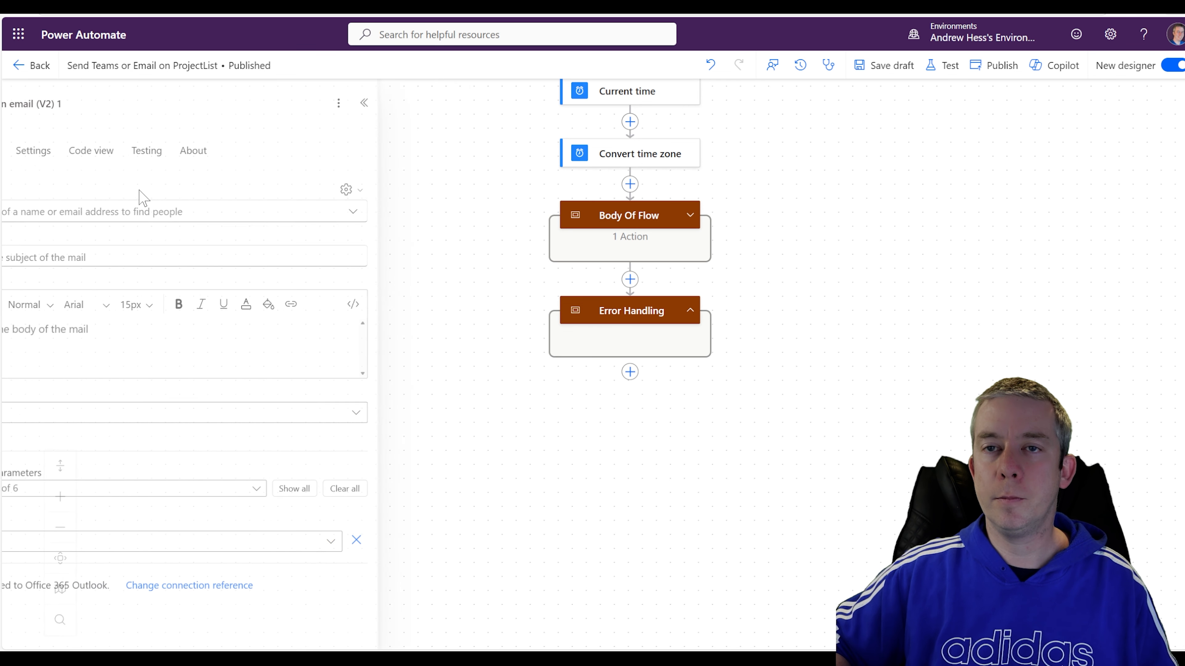
{"action": "type", "text": "andrew"}
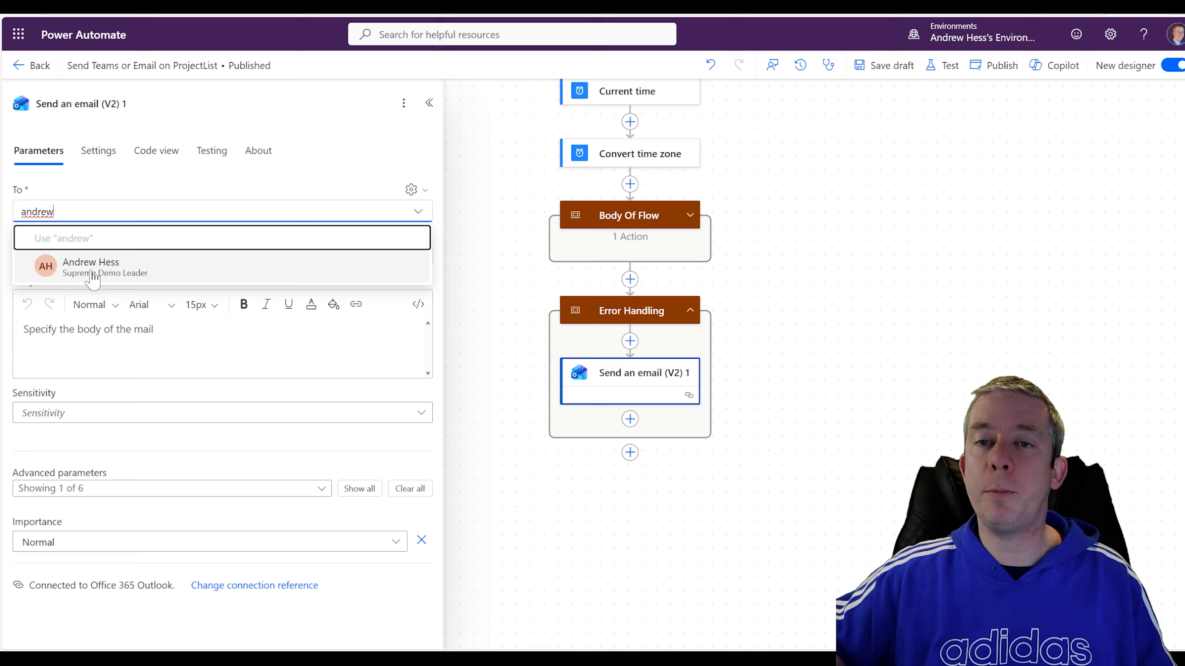
{"action": "left_click", "coordinate": [95, 265]}
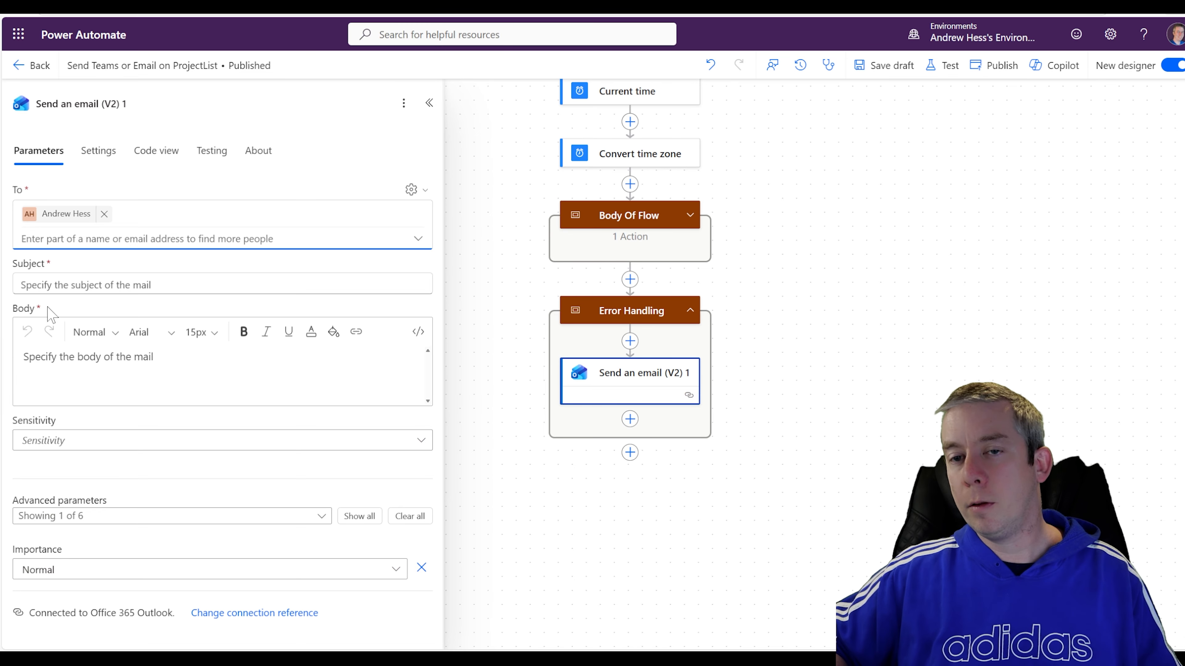
{"action": "left_click", "coordinate": [54, 285]}
{"action": "type", "text": "FLOW FAILED"}
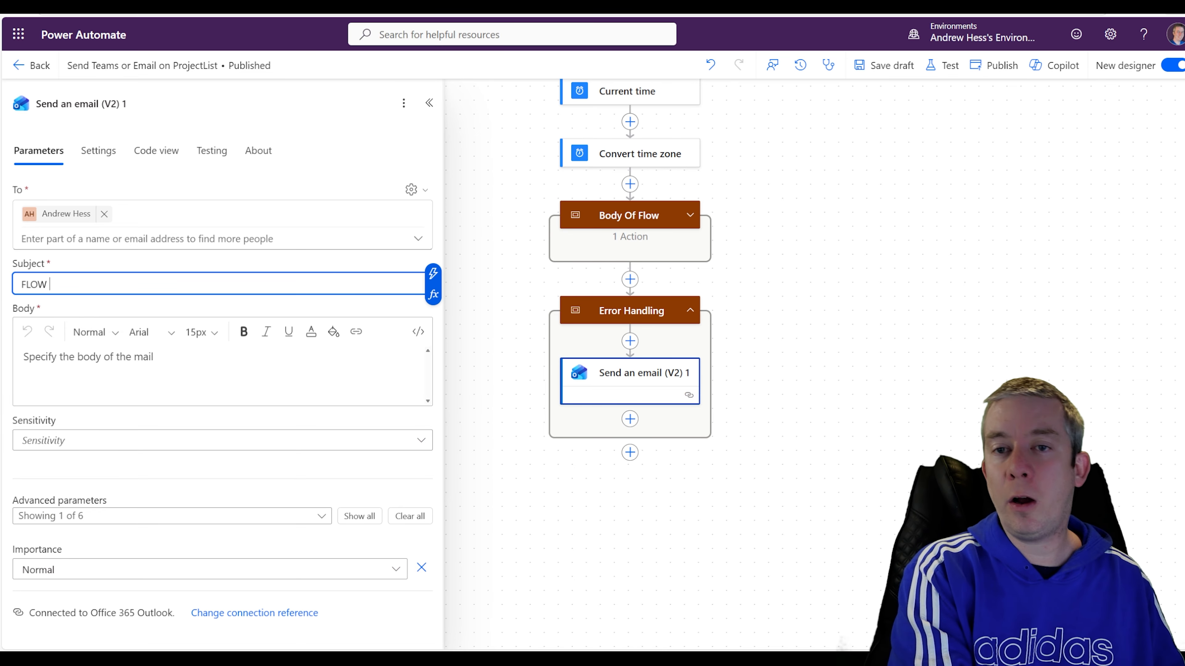
{"action": "key", "text": "Tab"}
Rename the email action to 'Send an email if Failed'.
{"action": "left_click", "coordinate": [80, 104]}
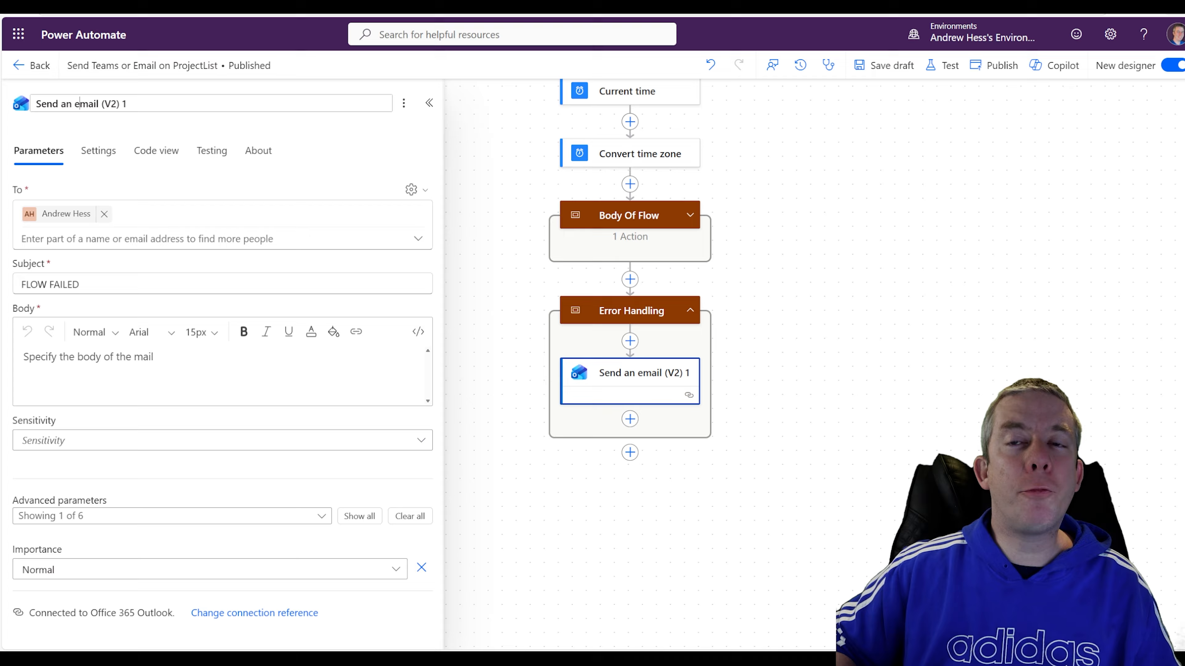
{"action": "left_click_drag", "start_coordinate": [127, 104], "coordinate": [101, 104]}
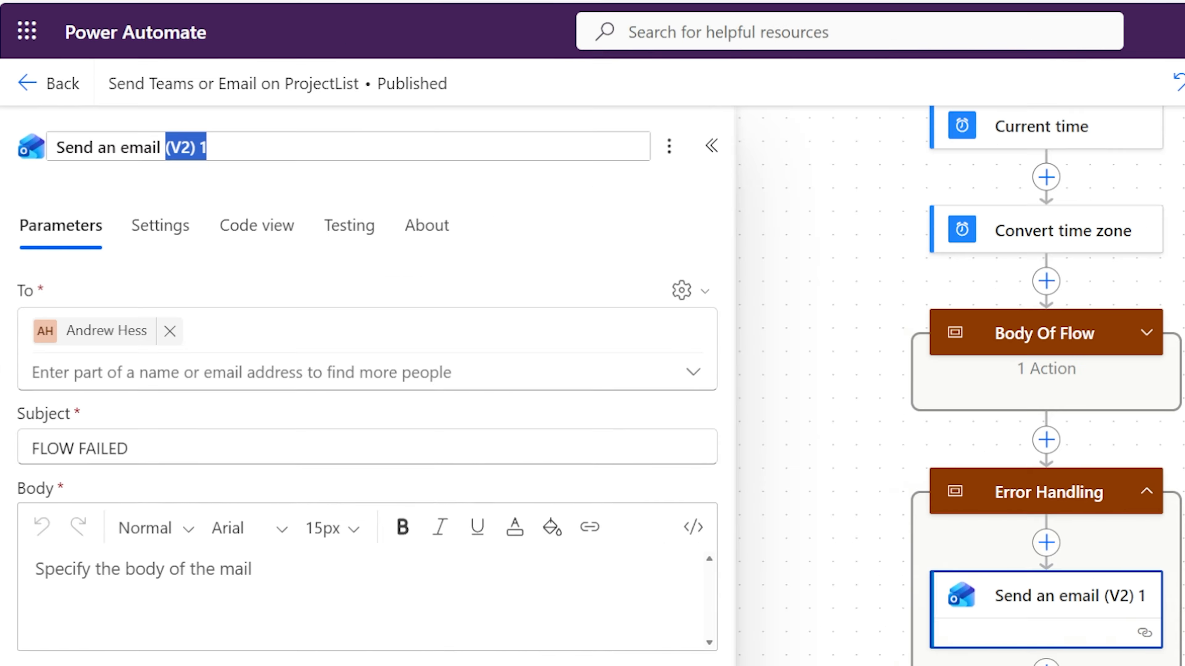
{"action": "type", "text": "if Failed"}
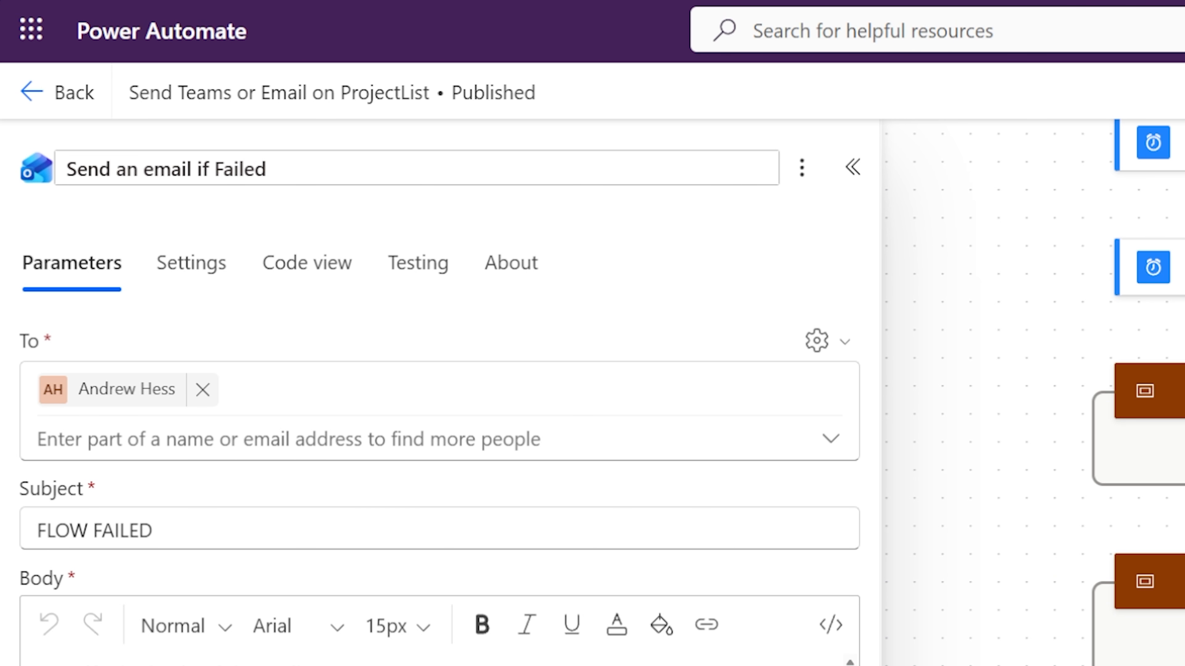
{"action": "left_click", "coordinate": [41, 663]}
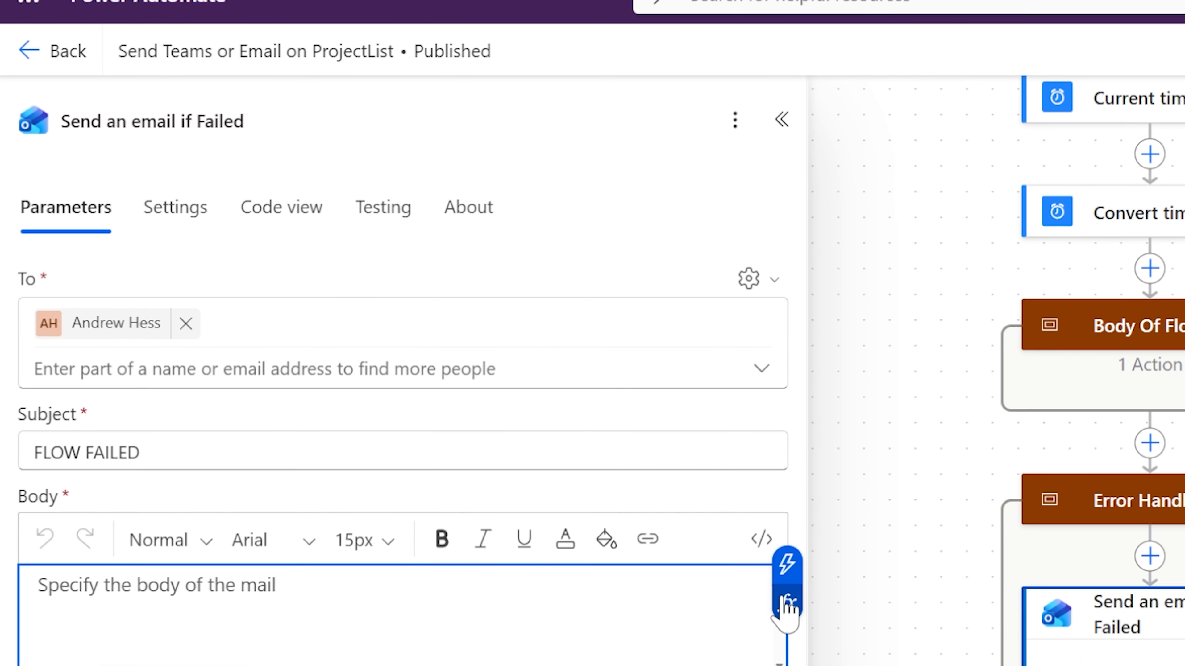
Insert the concat expression building the run URL from the environment and flow IDs into the email body.
{"action": "left_click", "coordinate": [787, 602]}
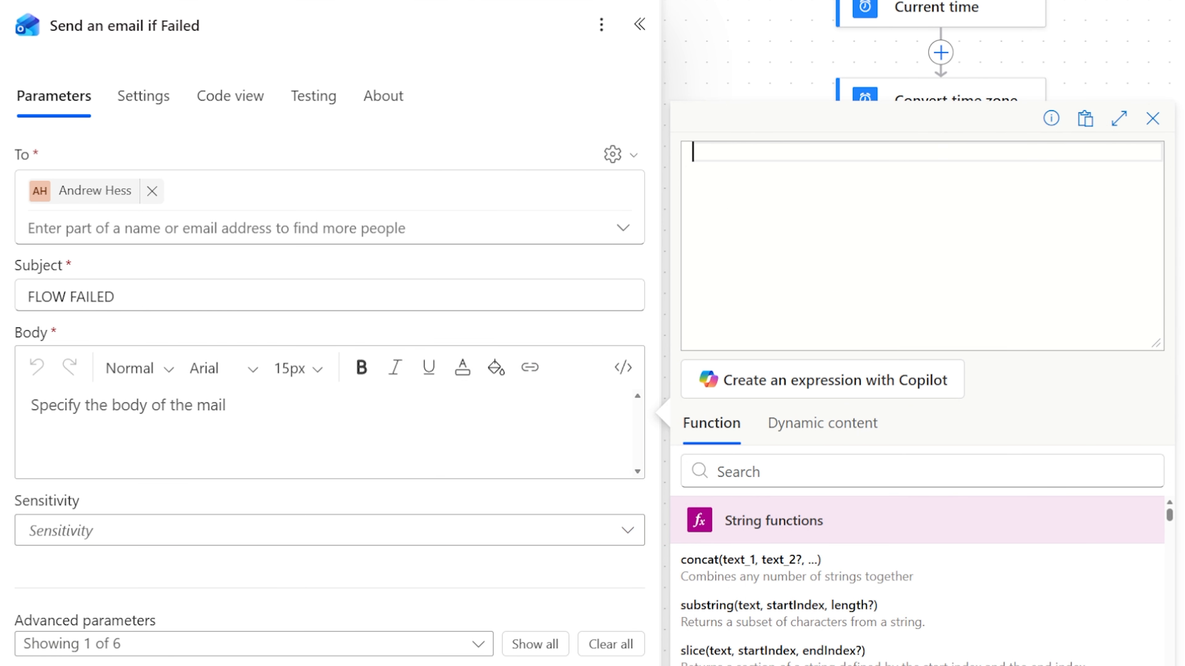
{"action": "type", "text": "concat(   'https://make.powerautomate.com/environments/',   split(workflow()['id'], '/')[2],   '/flows/',   workflow()['name'],   '/runs/',   workflow()['run']['name'] )"}
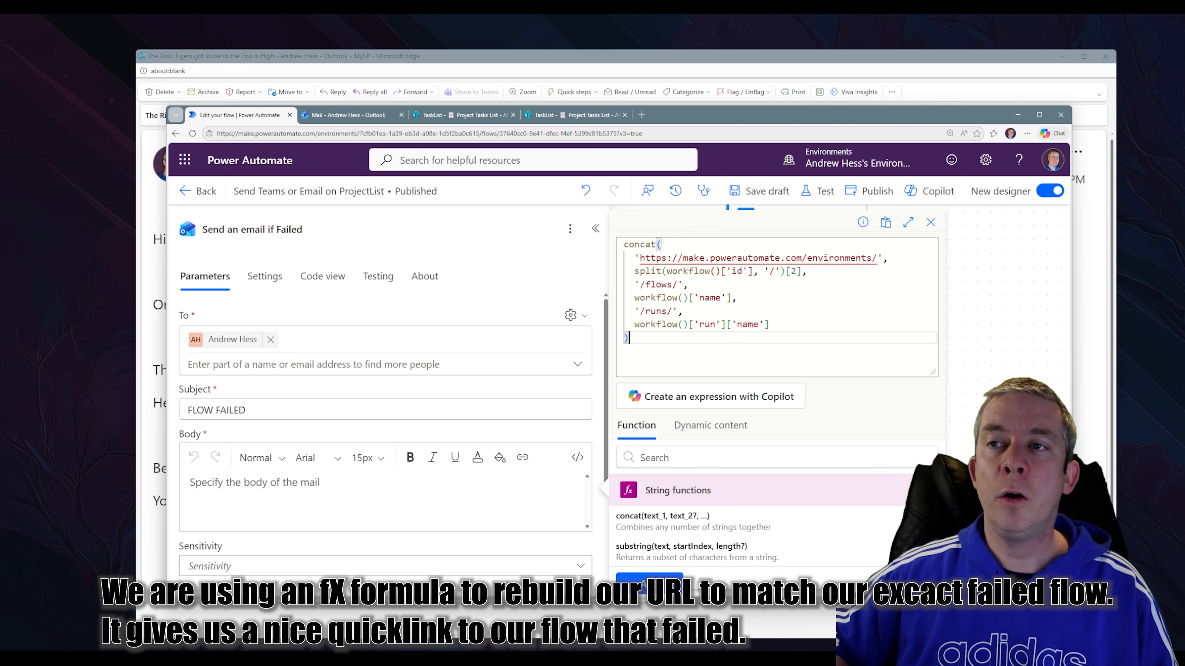
{"action": "left_click_drag", "start_coordinate": [359, 134], "coordinate": [476, 133]}
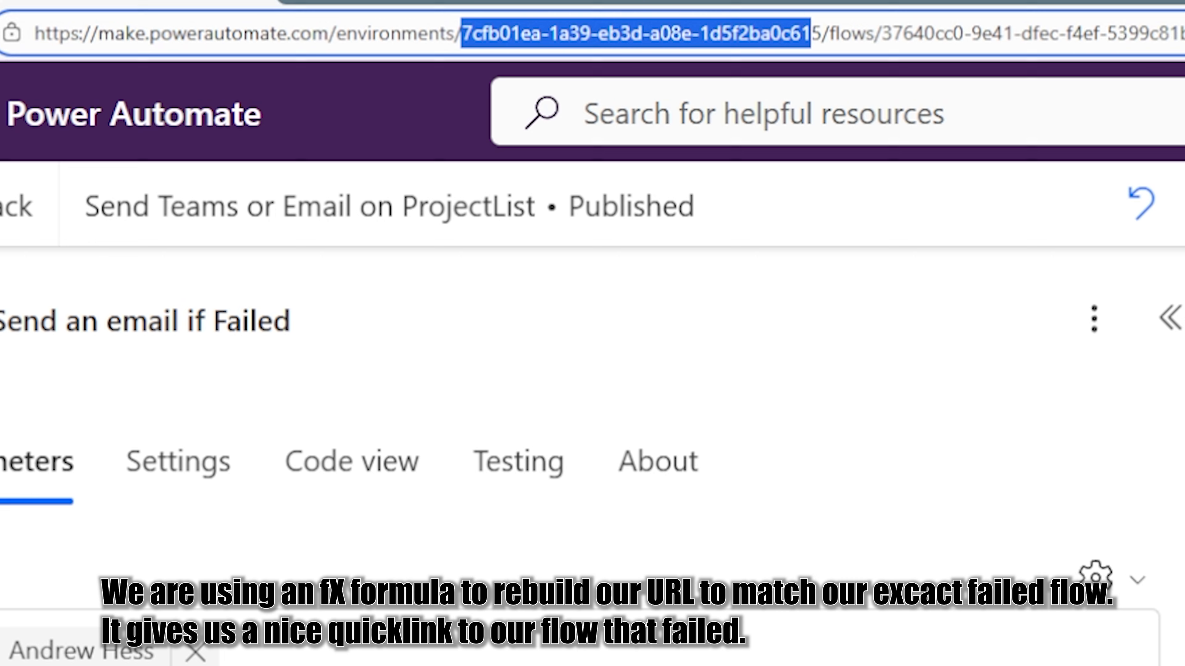
{"action": "left_click_drag", "start_coordinate": [810, 33], "coordinate": [821, 32]}
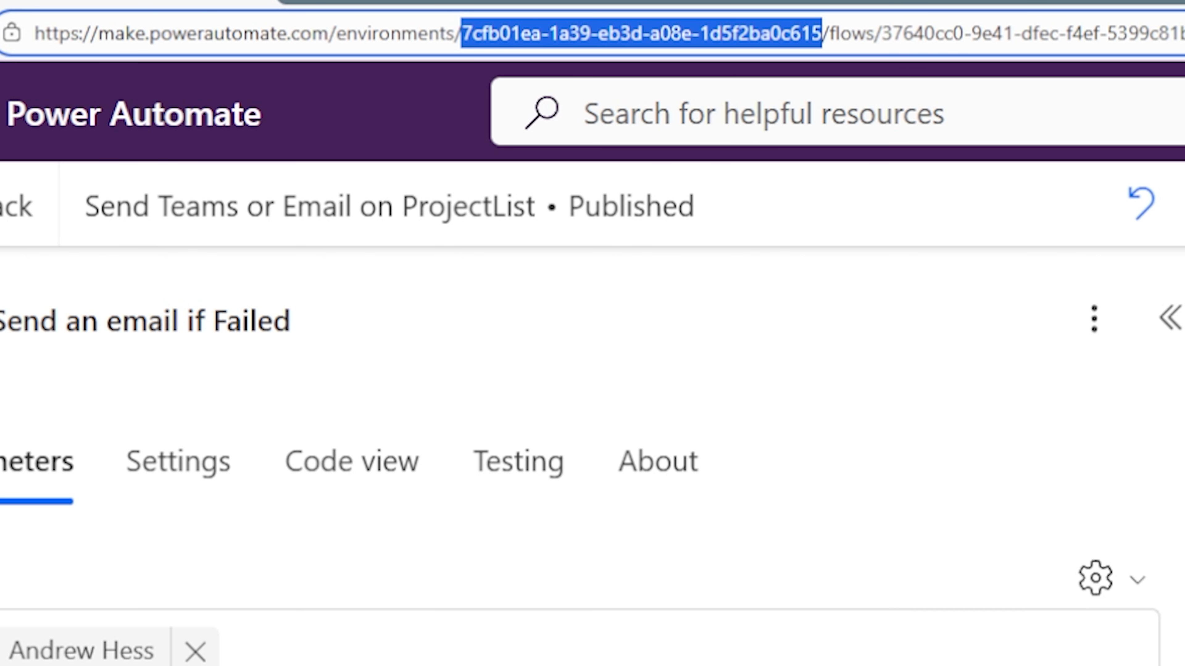
{"action": "left_click_drag", "start_coordinate": [881, 33], "coordinate": [1119, 32]}
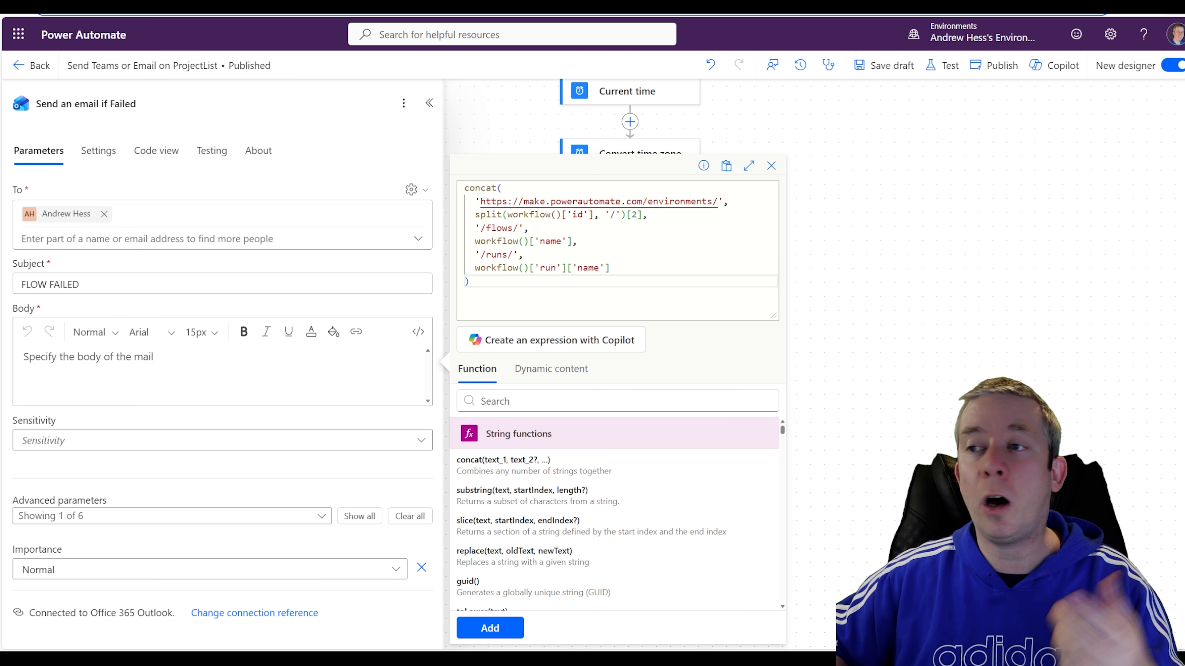
{"action": "left_click", "coordinate": [504, 633]}
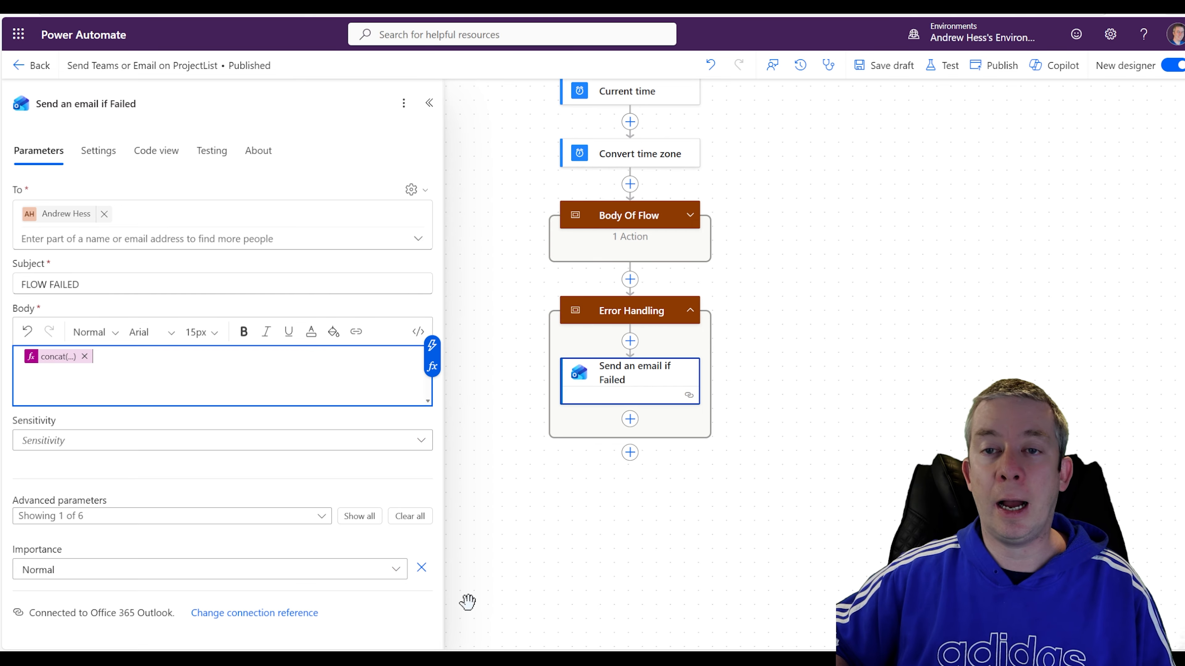
Type 'This flow failed.' before the concat expression in the body.
{"action": "left_click", "coordinate": [29, 359]}
{"action": "key", "text": "Left"}
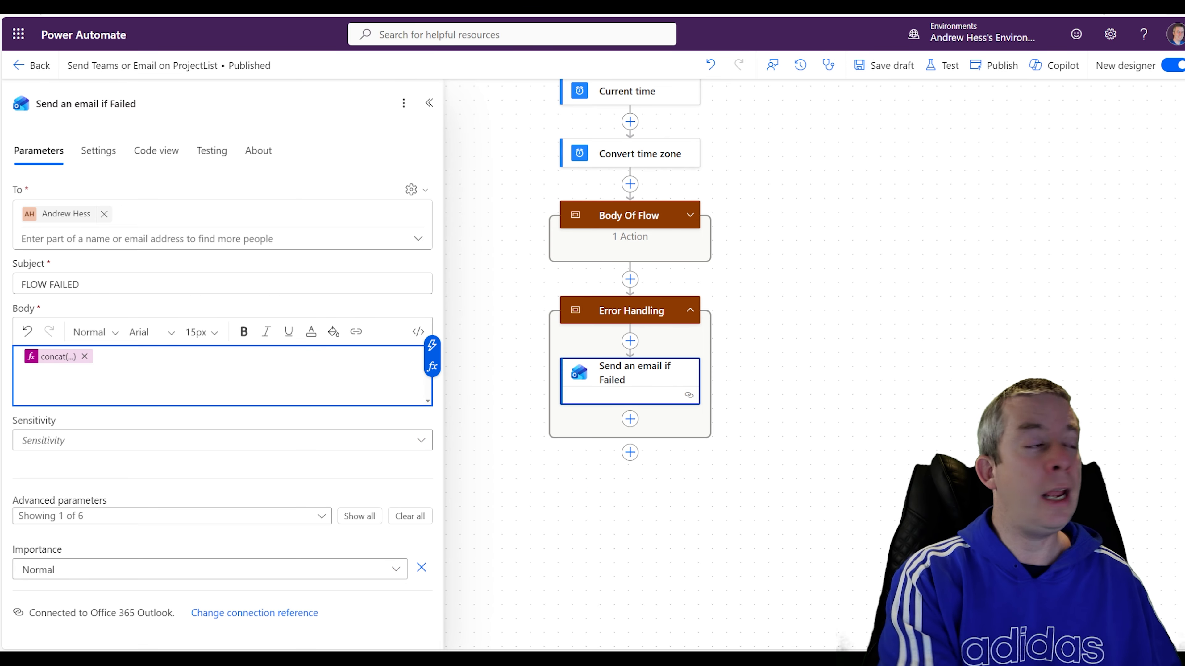
{"action": "type", "text": "This flow failed."}
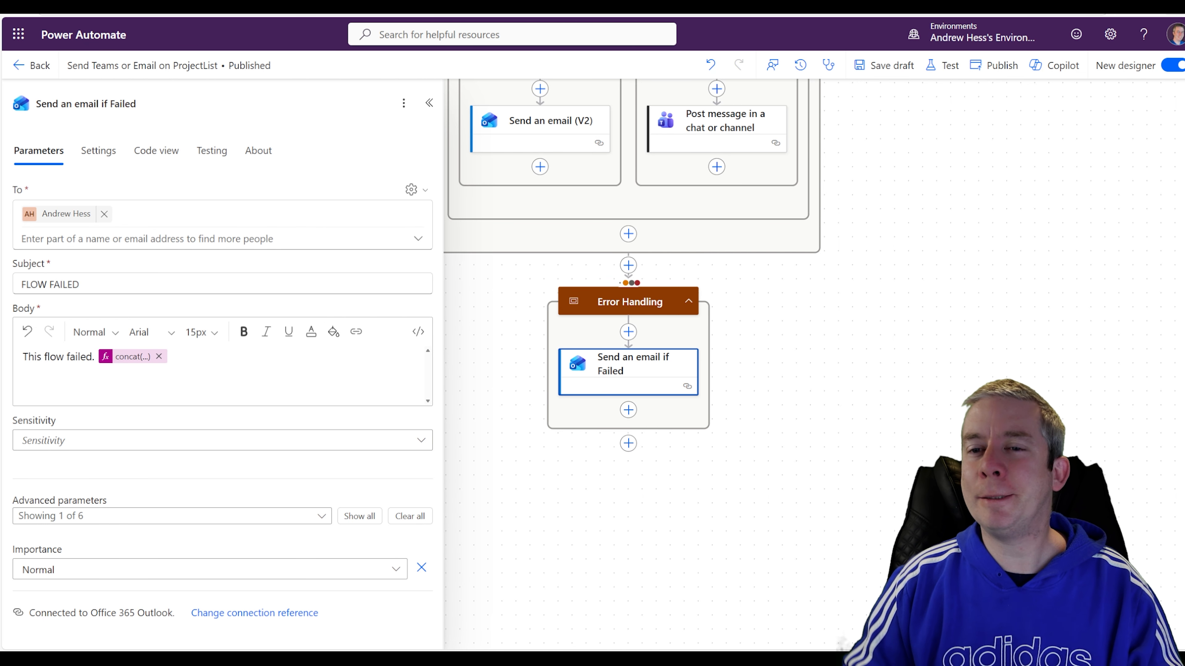
Review the concat run-link token, then switch the email body to HTML code view.
{"action": "left_click", "coordinate": [134, 360]}
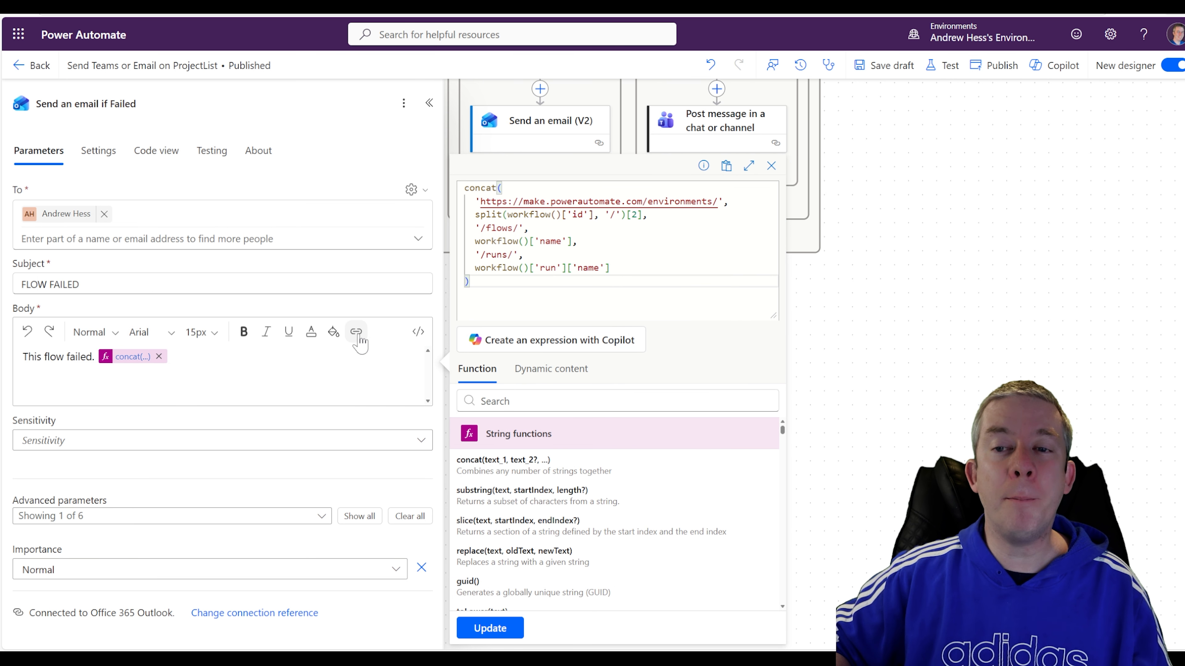
{"action": "left_click", "coordinate": [140, 358]}
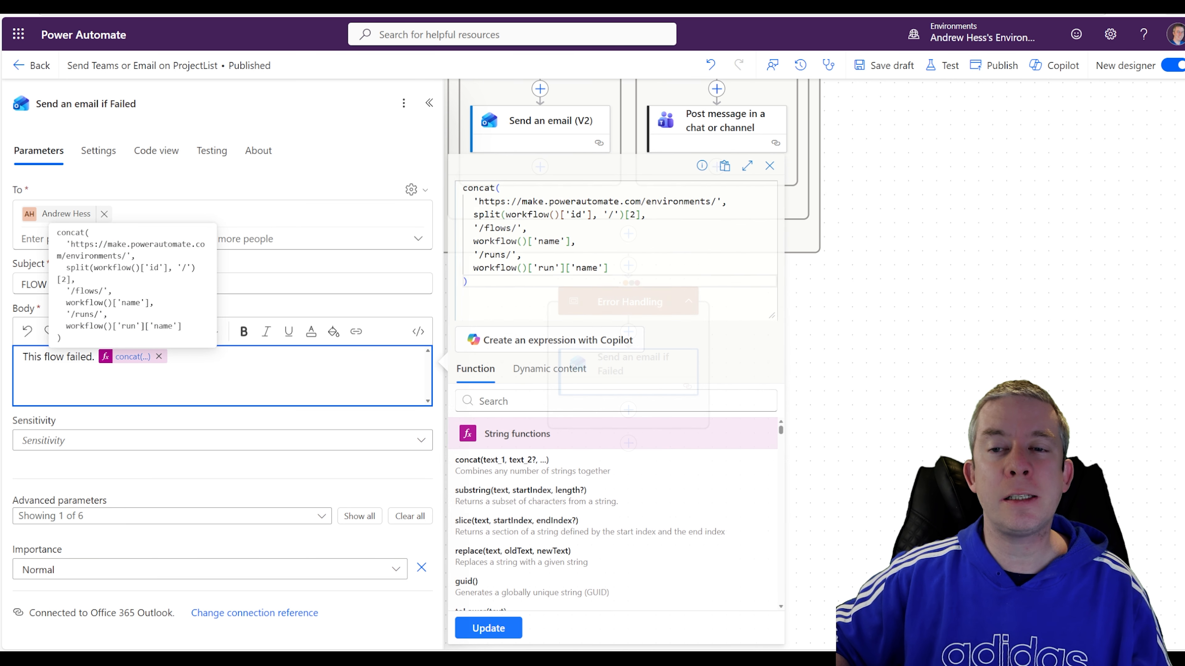
{"action": "left_click", "coordinate": [133, 357]}
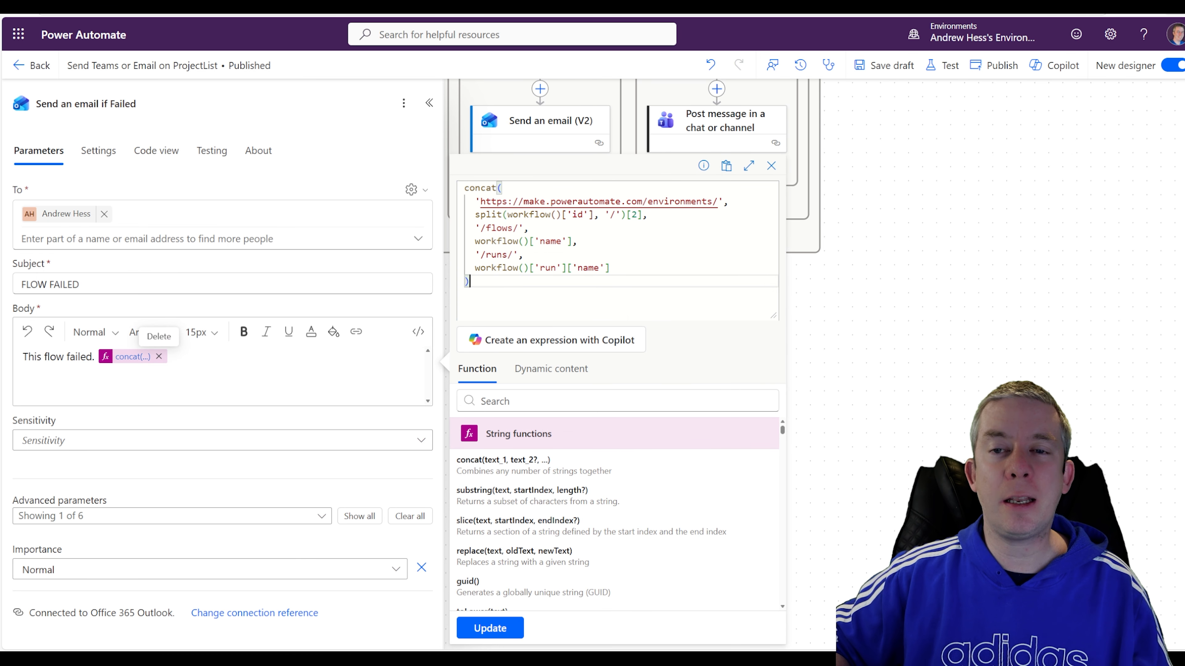
{"action": "left_click", "coordinate": [124, 362]}
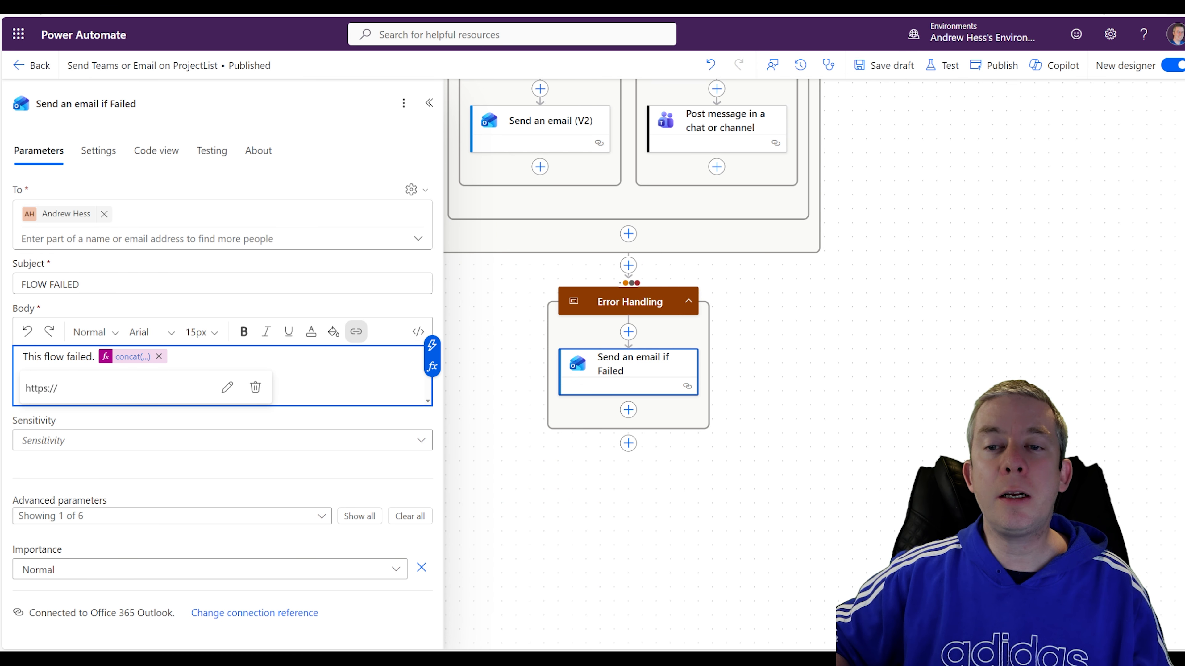
{"action": "left_click", "coordinate": [356, 332]}
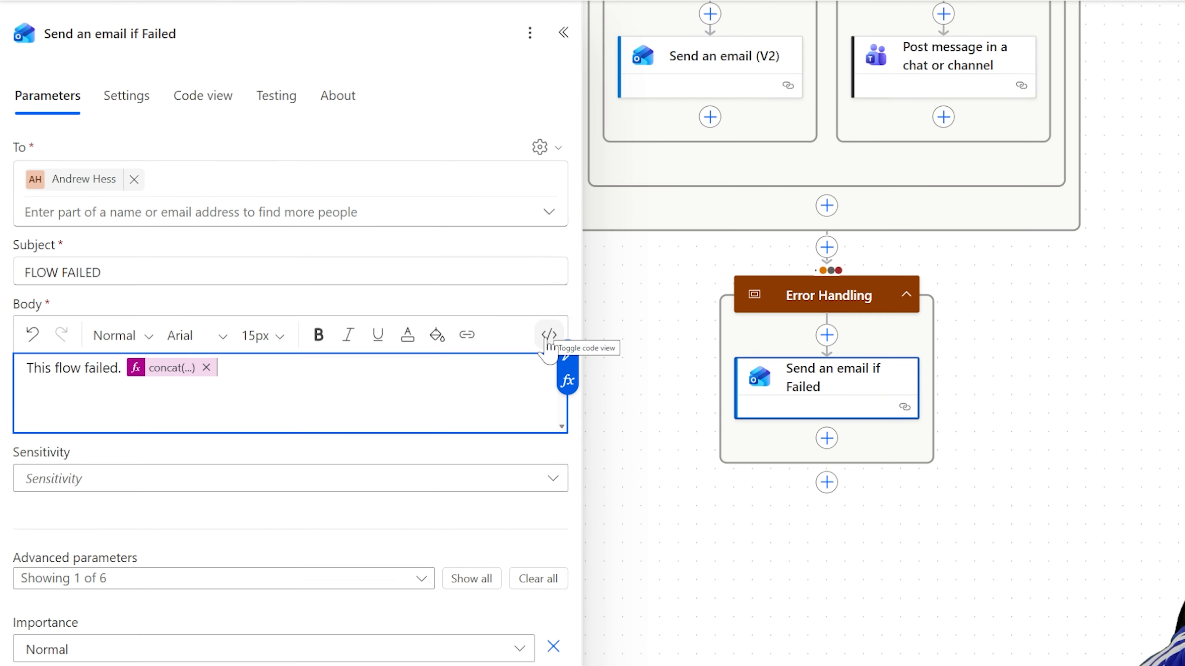
{"action": "left_click", "coordinate": [549, 337]}
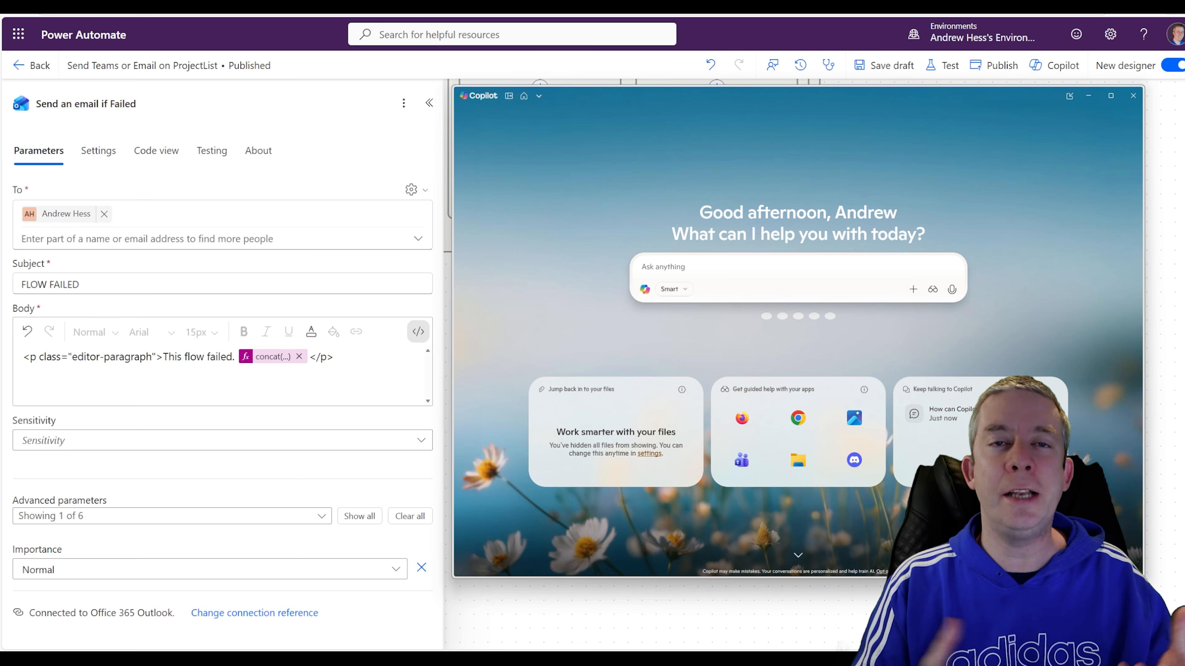
Ask Copilot 'What is the format for a link for HTML' and copy the opening <a href=" tag.
{"action": "type", "text": "I"}
{"action": "key", "text": "BackSpace"}
{"action": "type", "text": "W"}
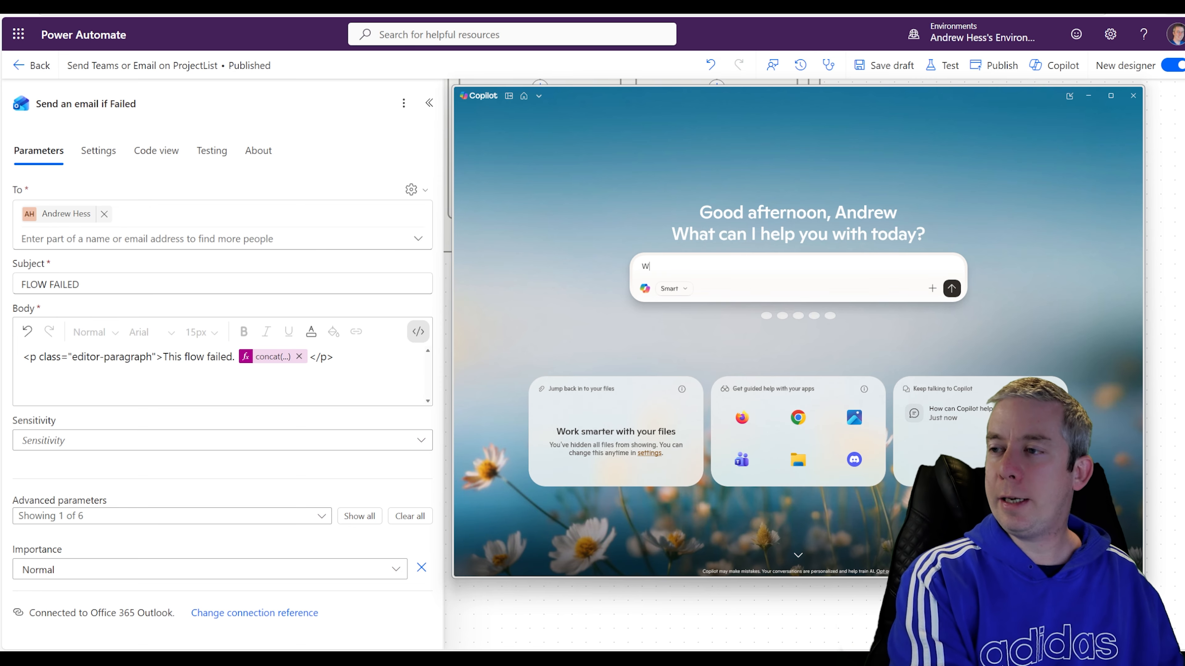
{"action": "type", "text": "hat is the format for a l"}
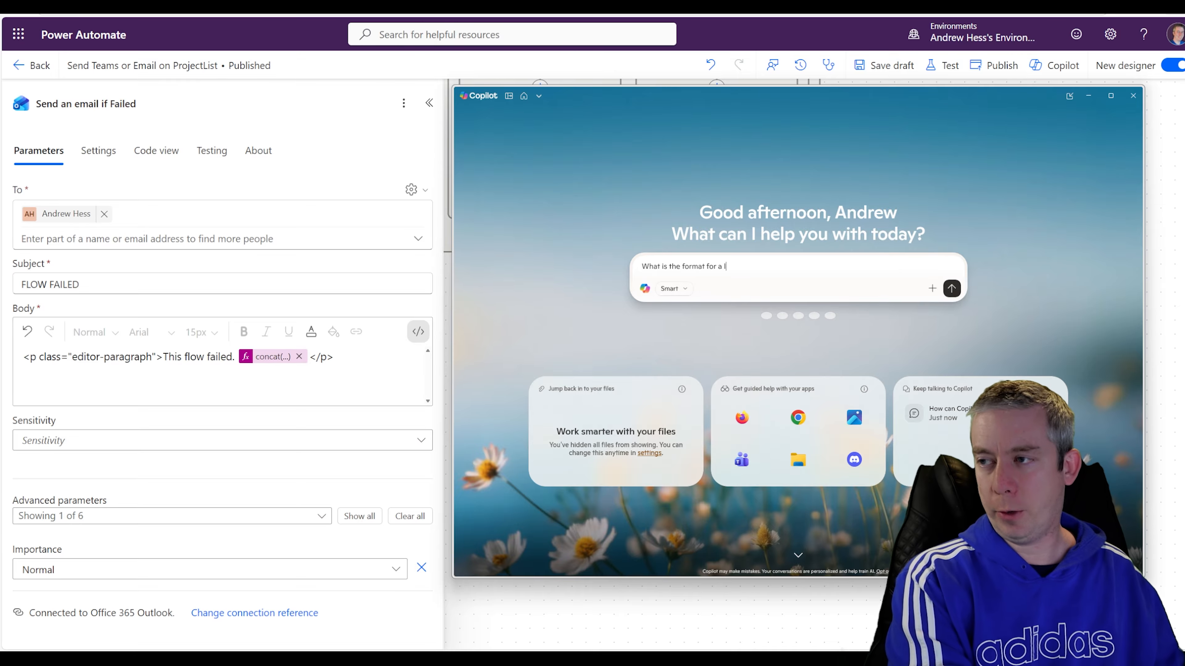
{"action": "type", "text": "ink for HTML"}
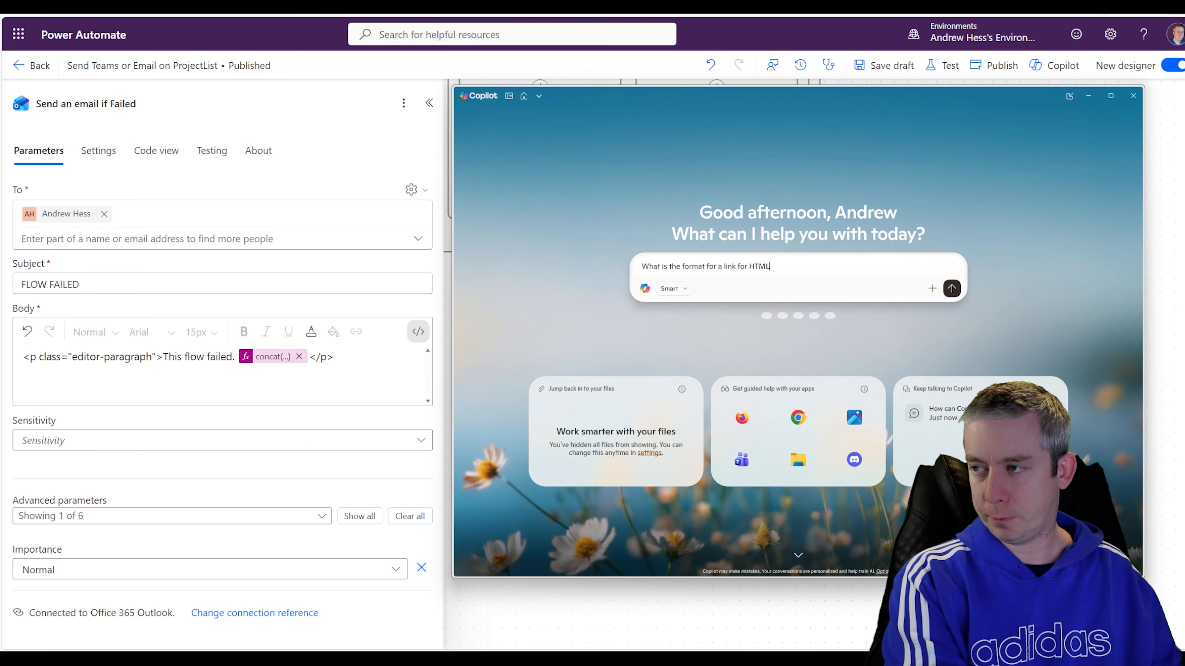
{"action": "key", "text": "Return"}
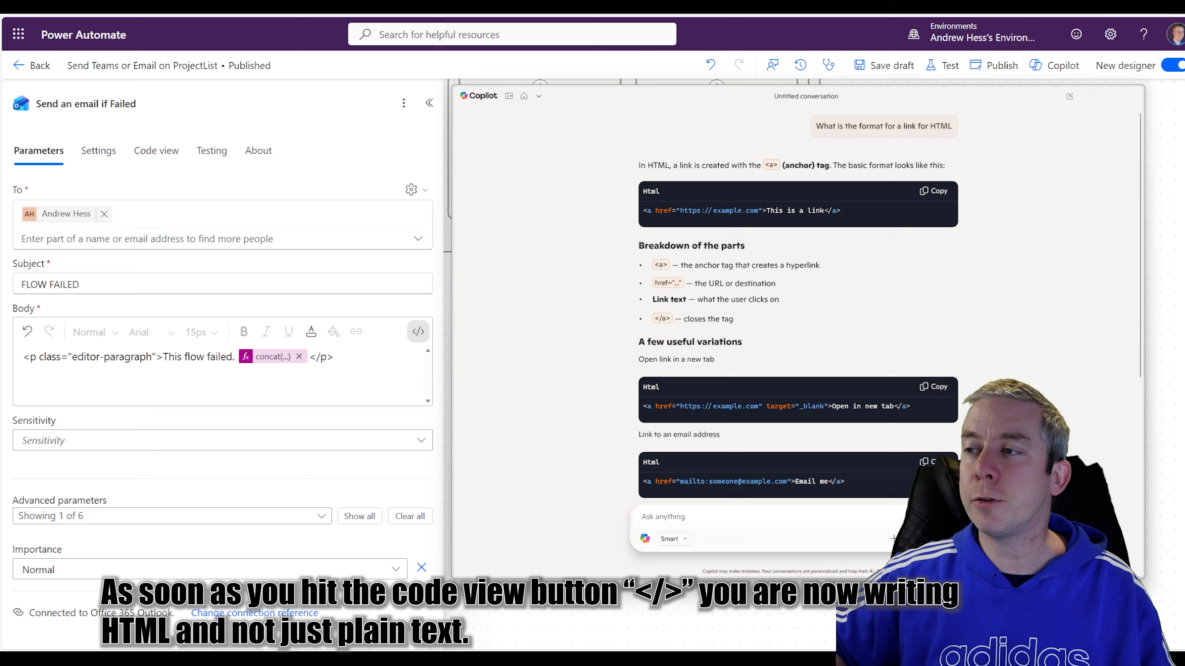
{"action": "left_click_drag", "start_coordinate": [644, 210], "coordinate": [680, 210]}
{"action": "key", "text": "ctrl+c"}
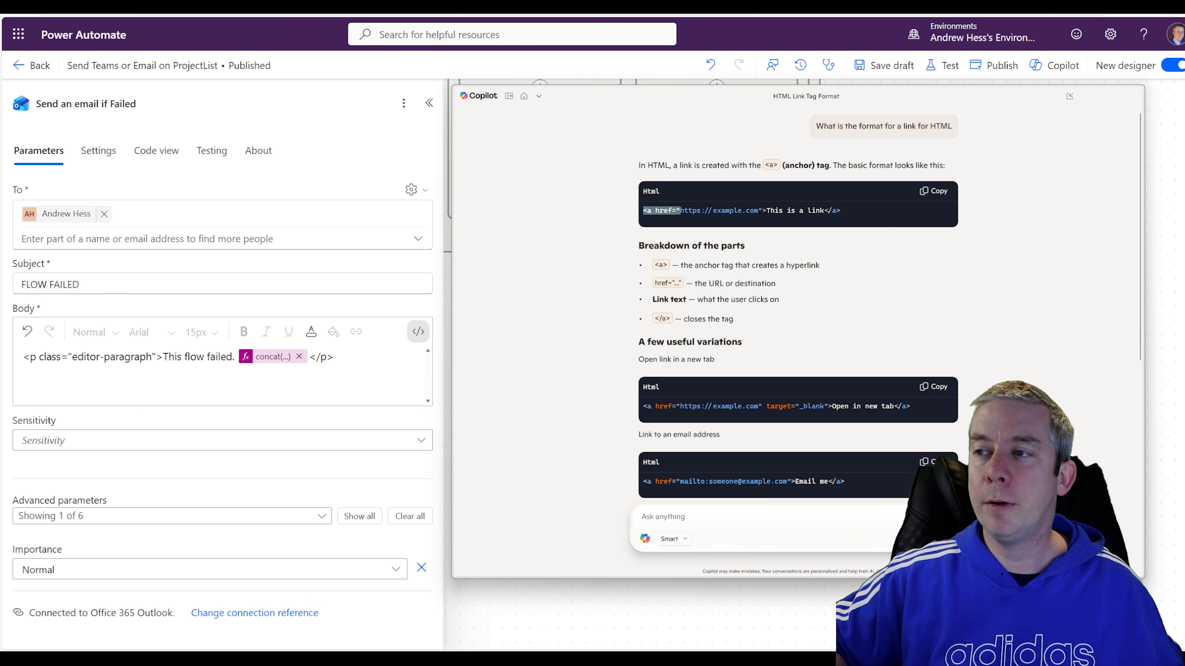
{"action": "left_click", "coordinate": [237, 361]}
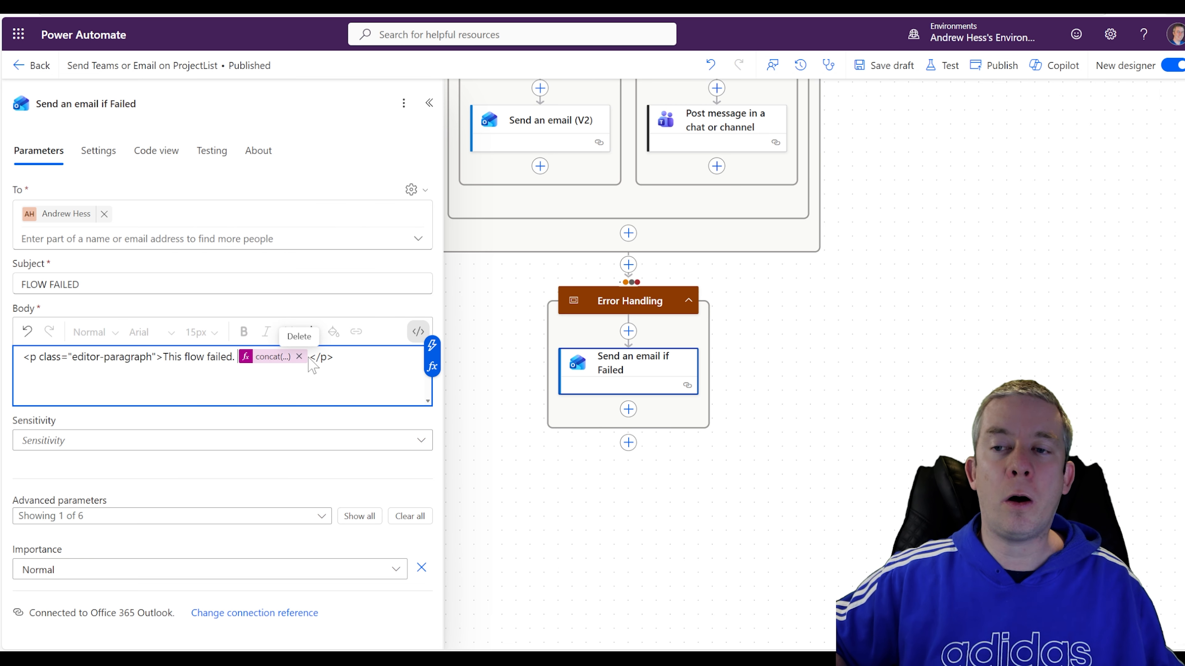
Wrap the concat token in an <a href> anchor whose link text reads 'Link to your error'.
{"action": "key", "text": "ctrl+v"}
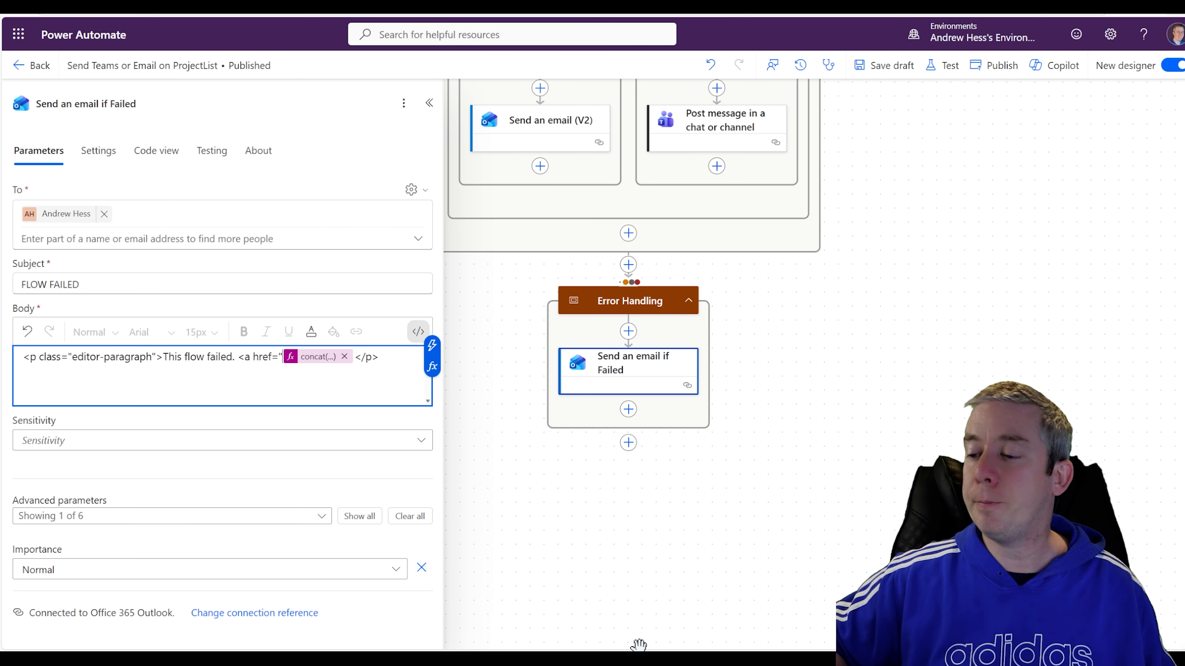
{"action": "left_click", "coordinate": [640, 655]}
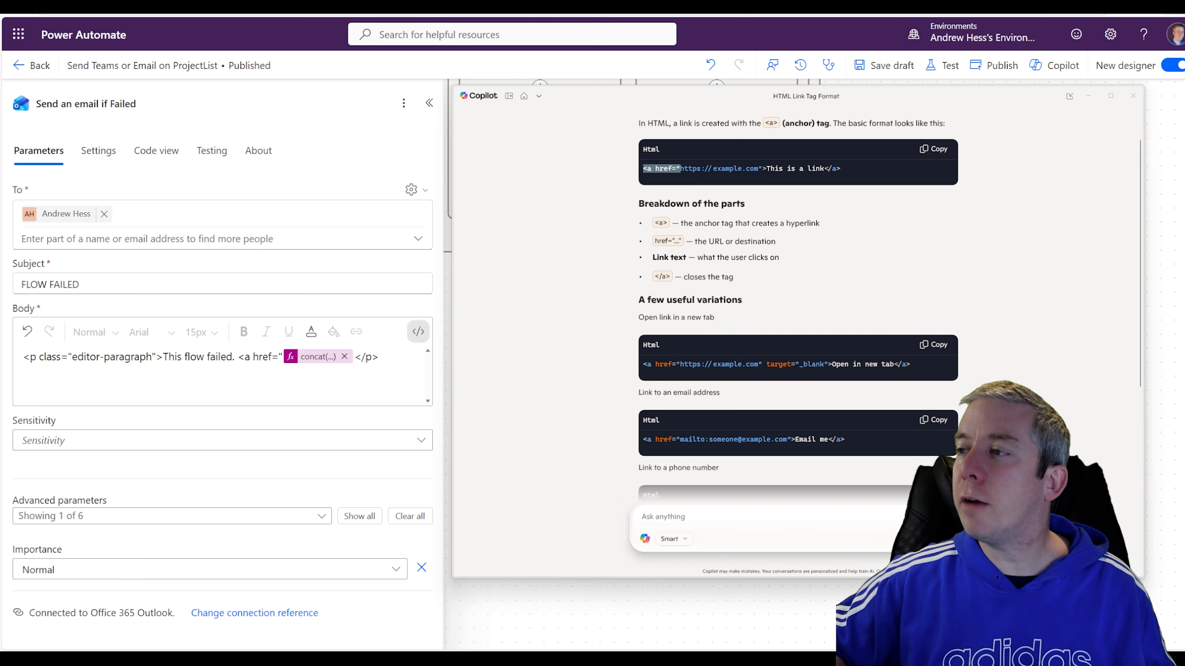
{"action": "left_click_drag", "start_coordinate": [758, 169], "coordinate": [842, 169]}
{"action": "key", "text": "ctrl+c"}
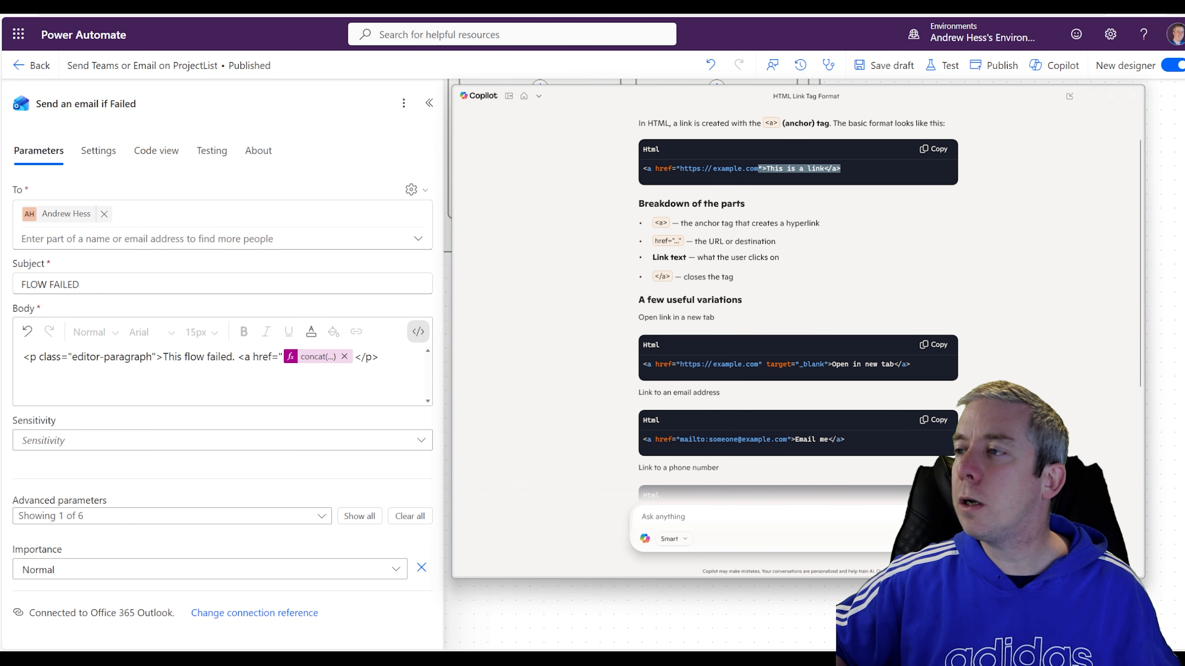
{"action": "left_click", "coordinate": [354, 357]}
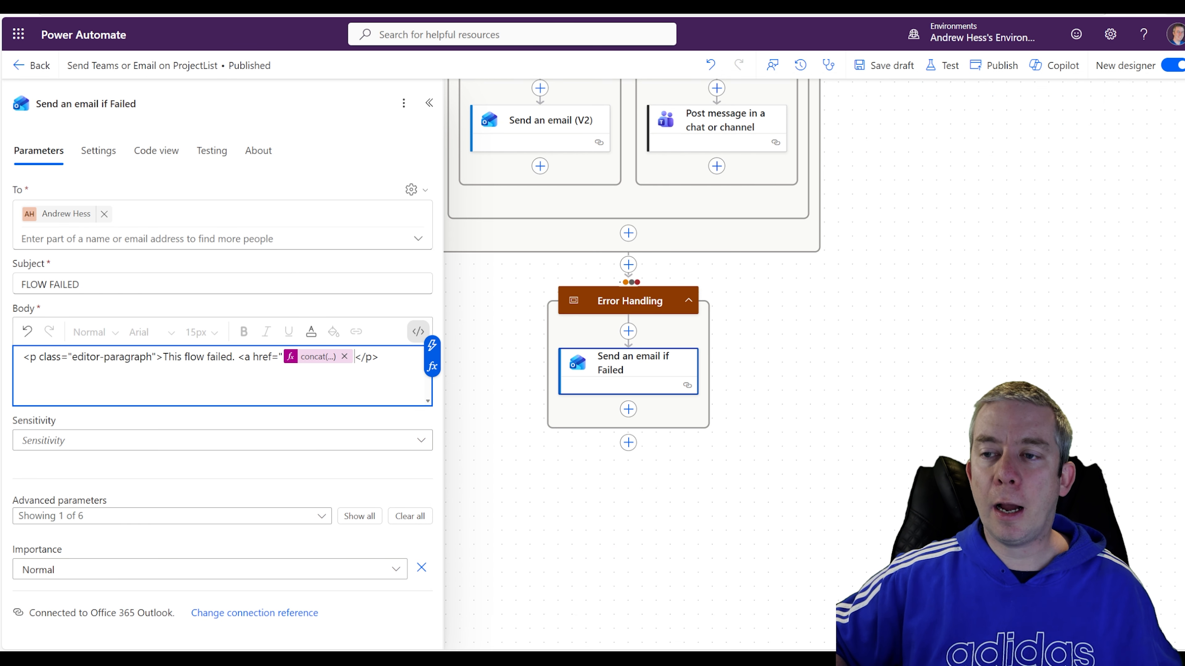
{"action": "key", "text": "ctrl+v"}
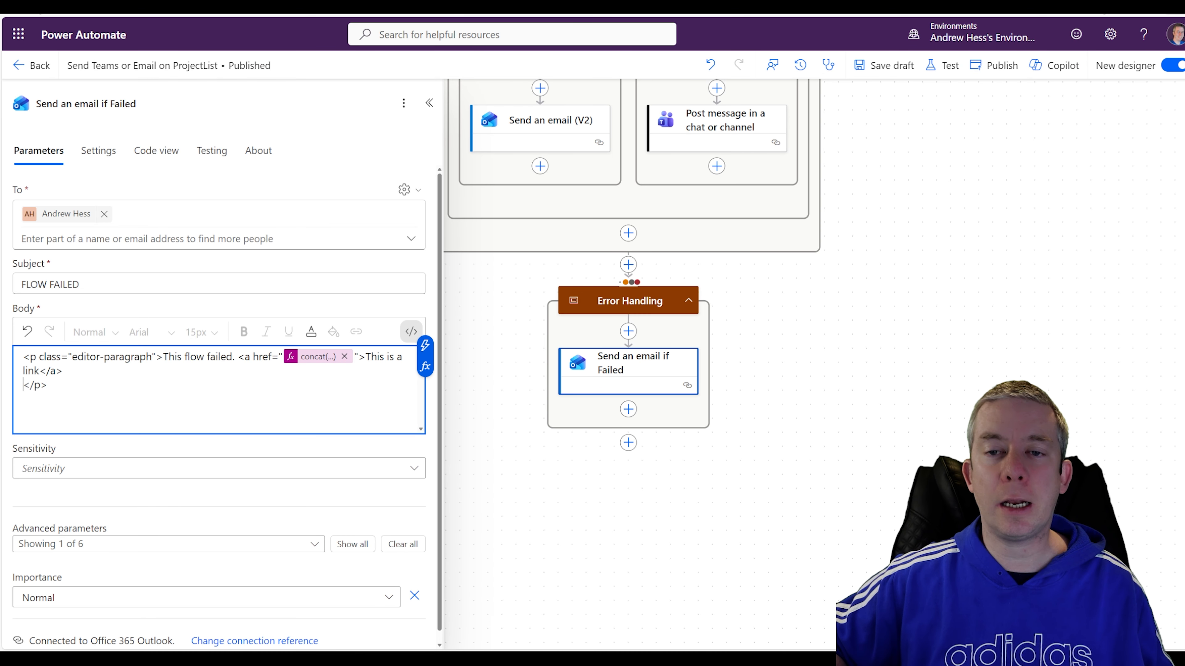
{"action": "left_click_drag", "start_coordinate": [39, 371], "coordinate": [366, 357]}
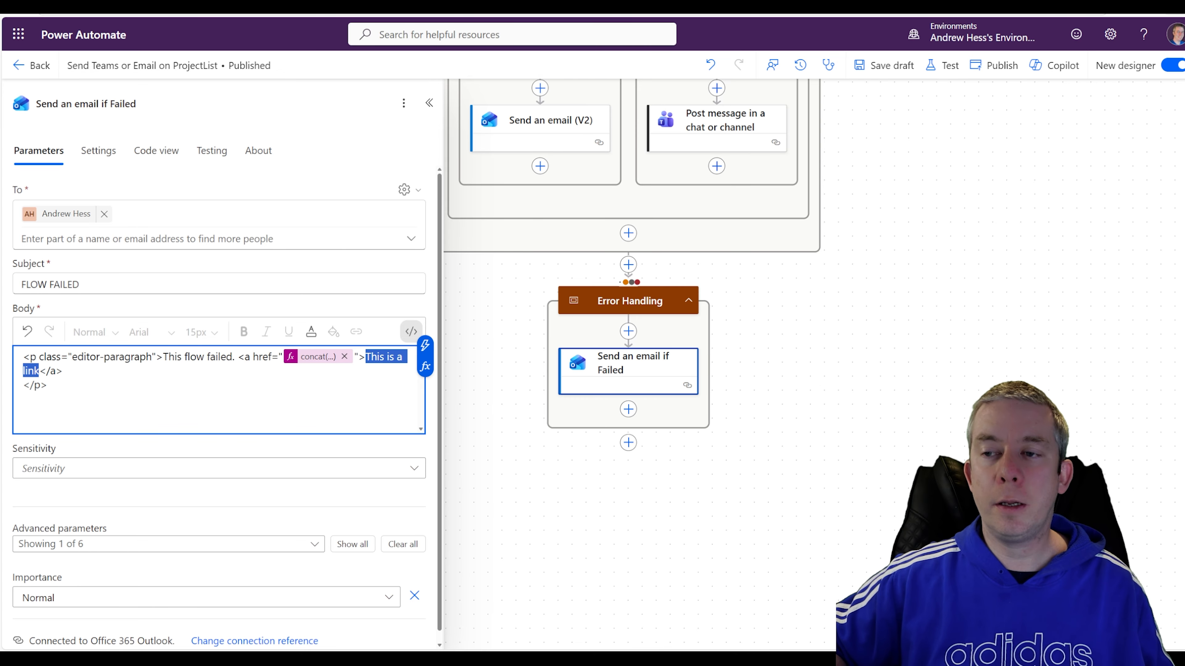
{"action": "type", "text": "Link to your "}
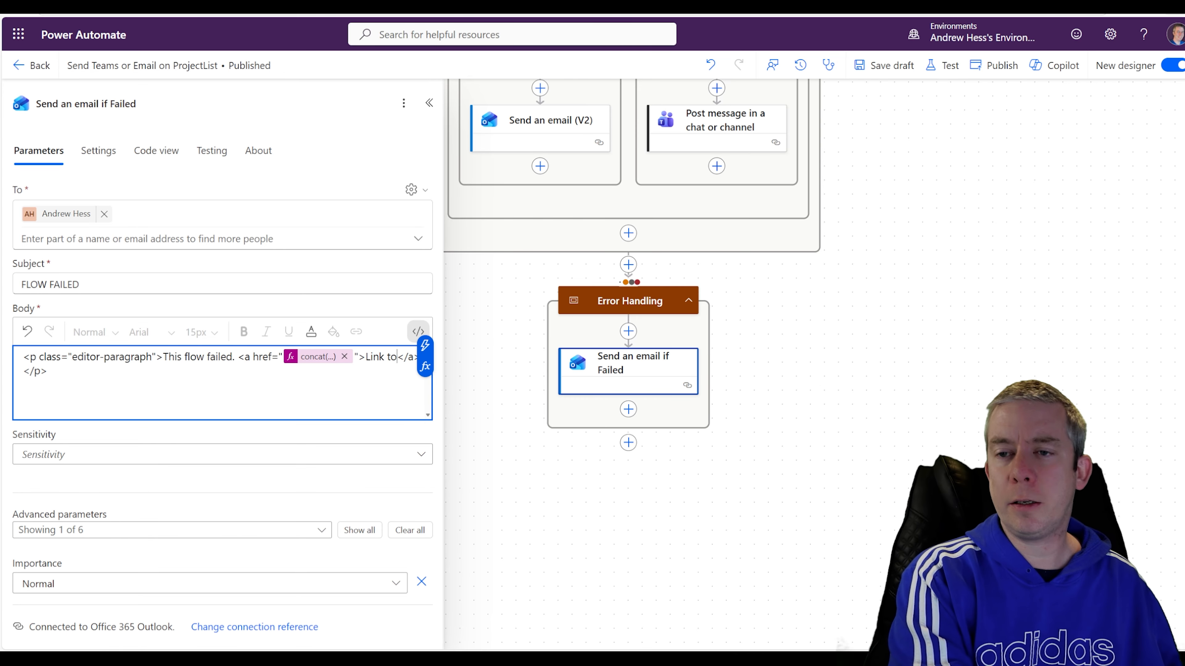
{"action": "type", "text": "error"}
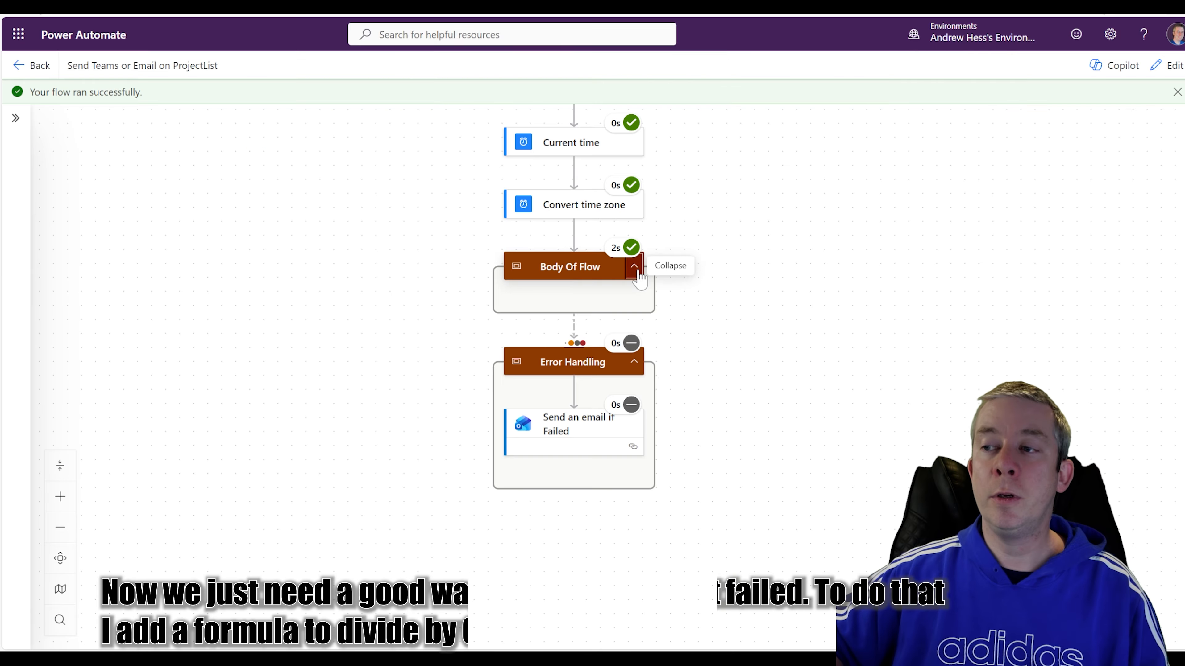
{"action": "left_click", "coordinate": [635, 265]}
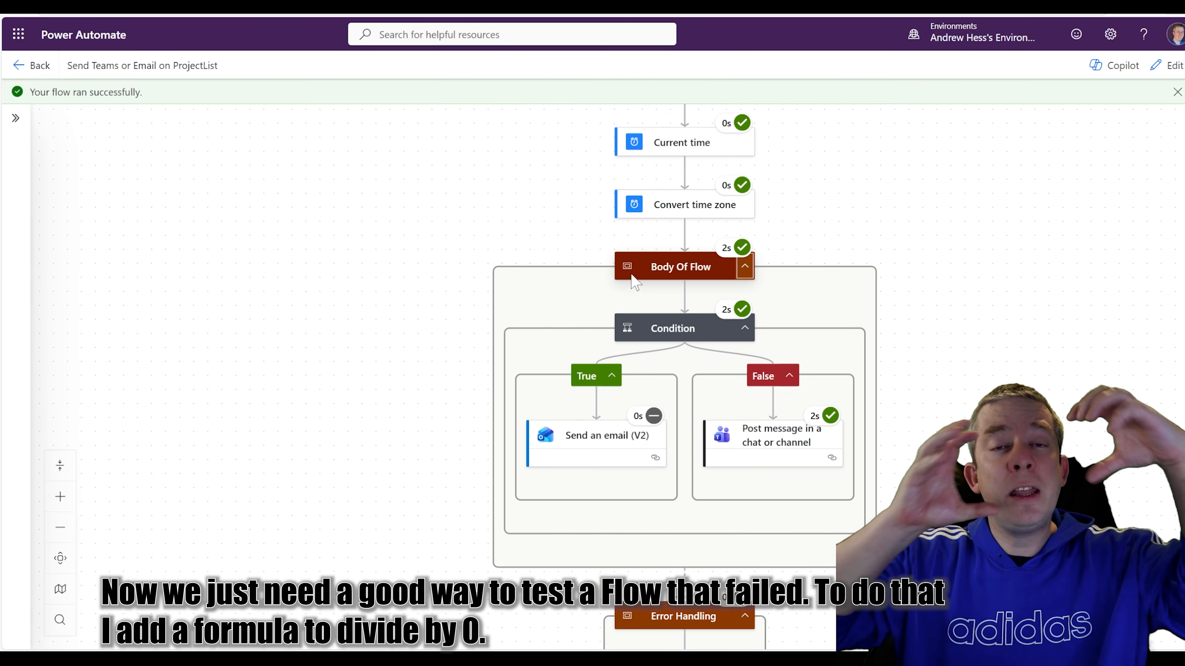
Back in edit mode, add a Compose action at the top of the Body Of Flow scope.
{"action": "left_click", "coordinate": [1167, 67]}
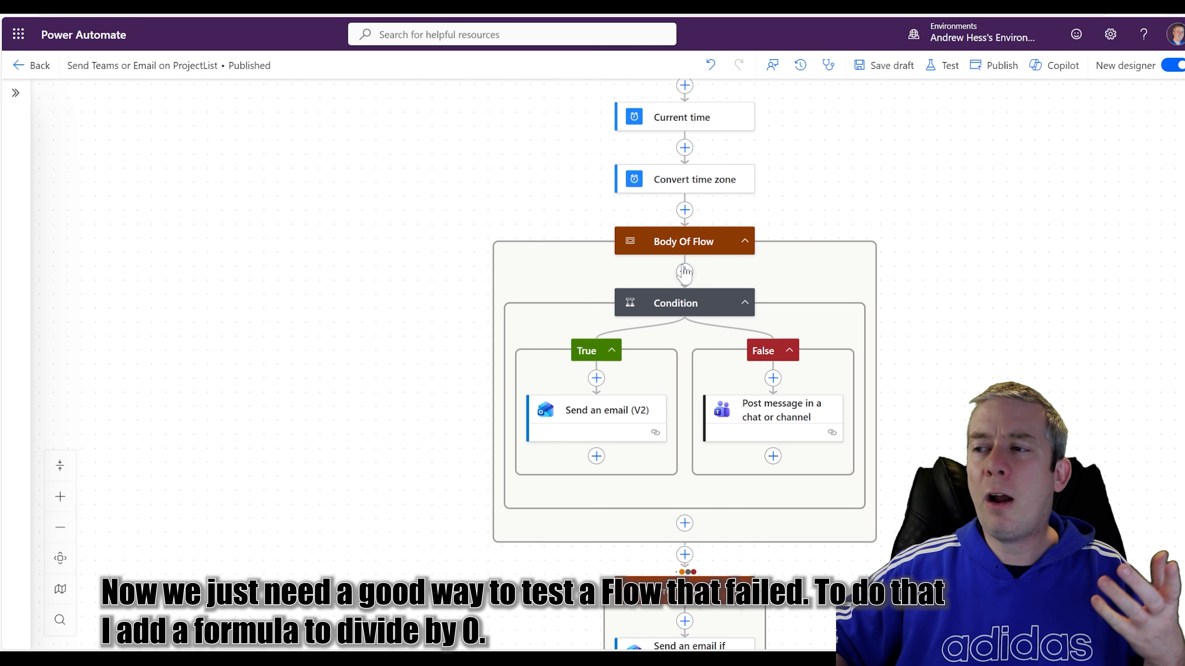
{"action": "left_click", "coordinate": [685, 271]}
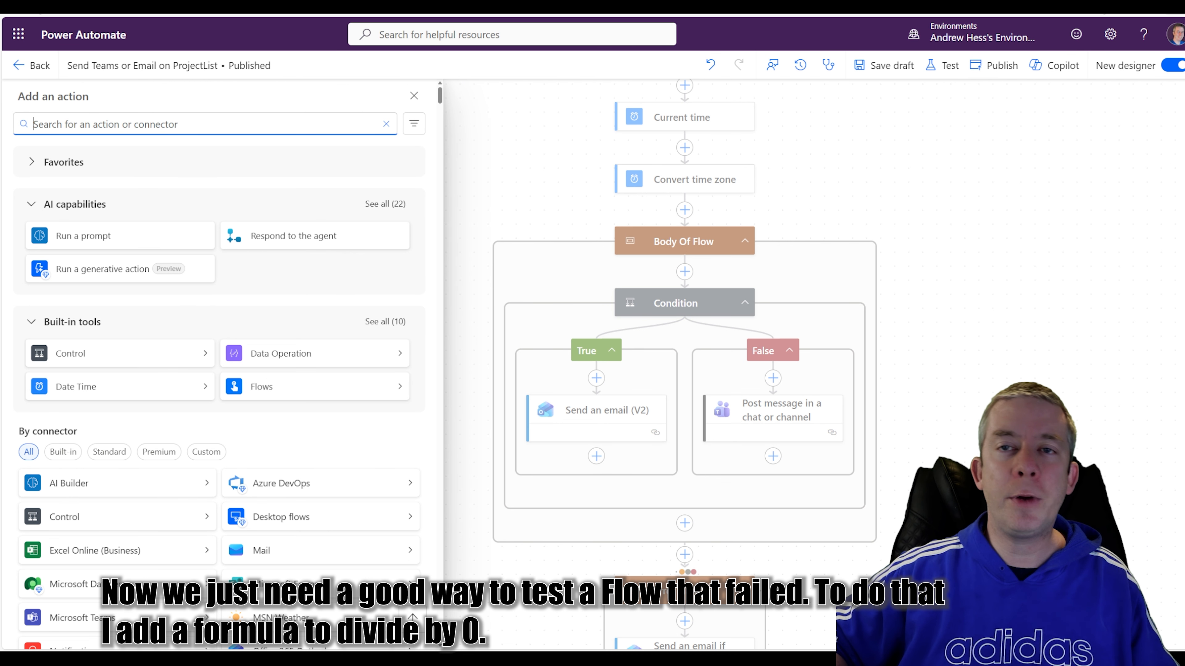
{"action": "type", "text": "compose"}
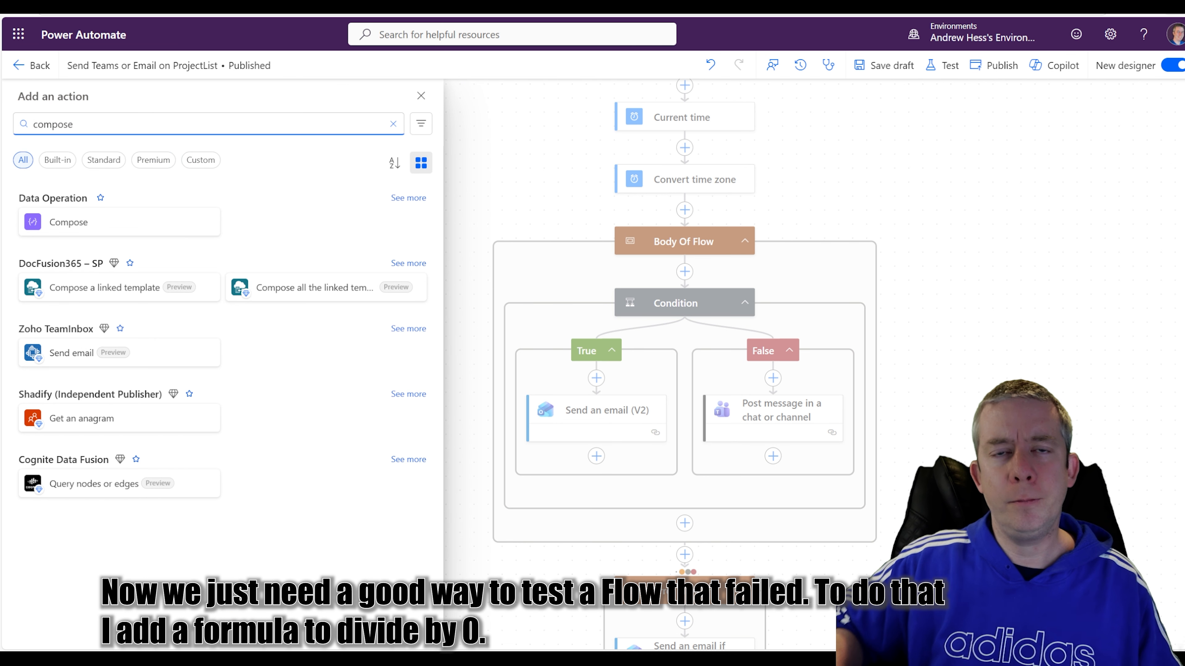
{"action": "left_click", "coordinate": [68, 222]}
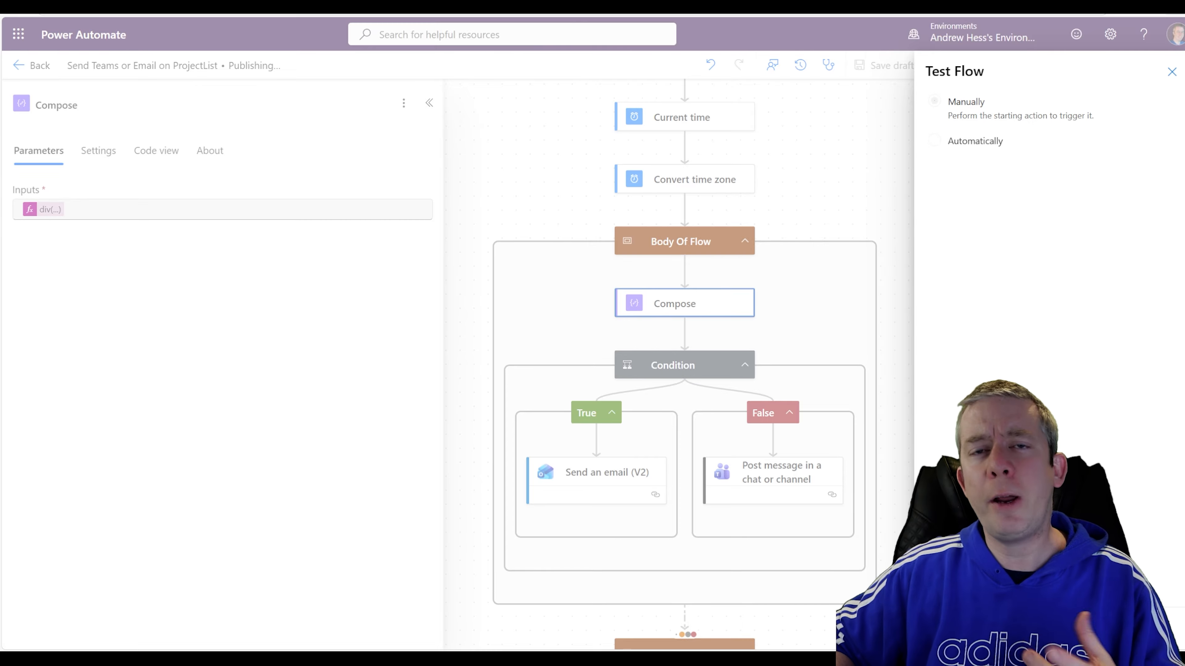